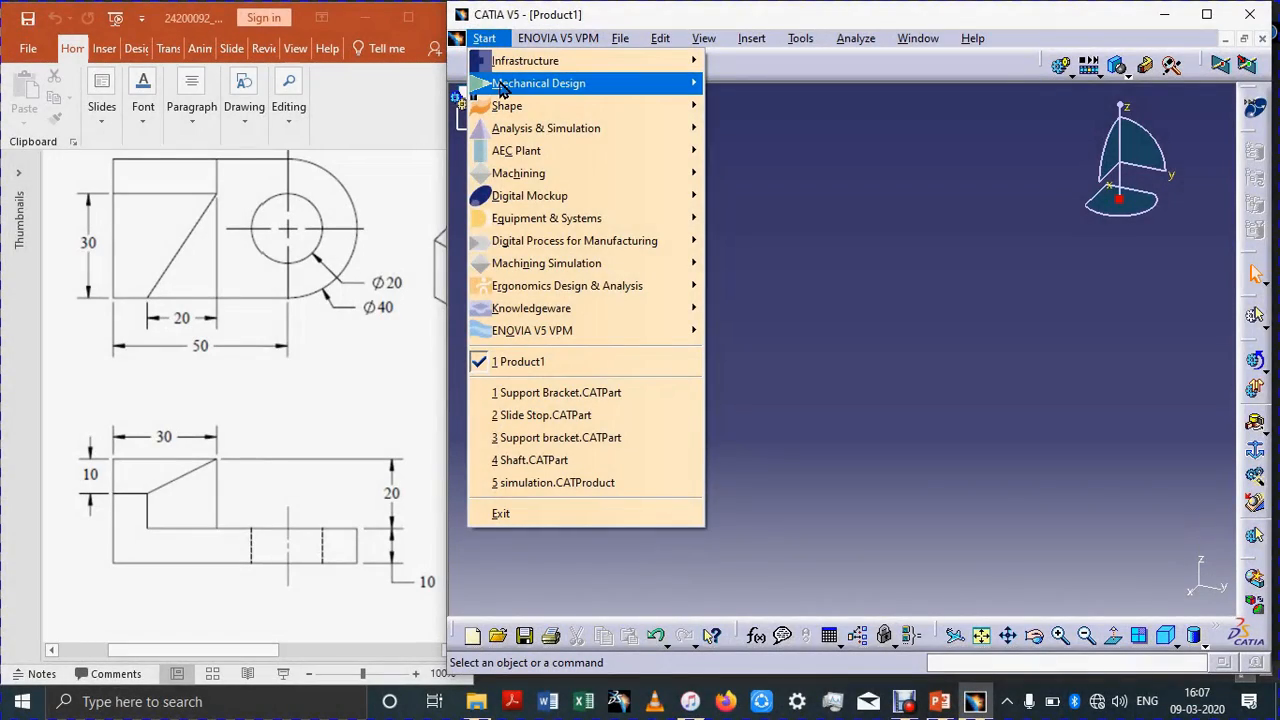
Step: Create a new part in the Part Design workbench
{"action": "mouse_move", "coordinate": [503, 88]}
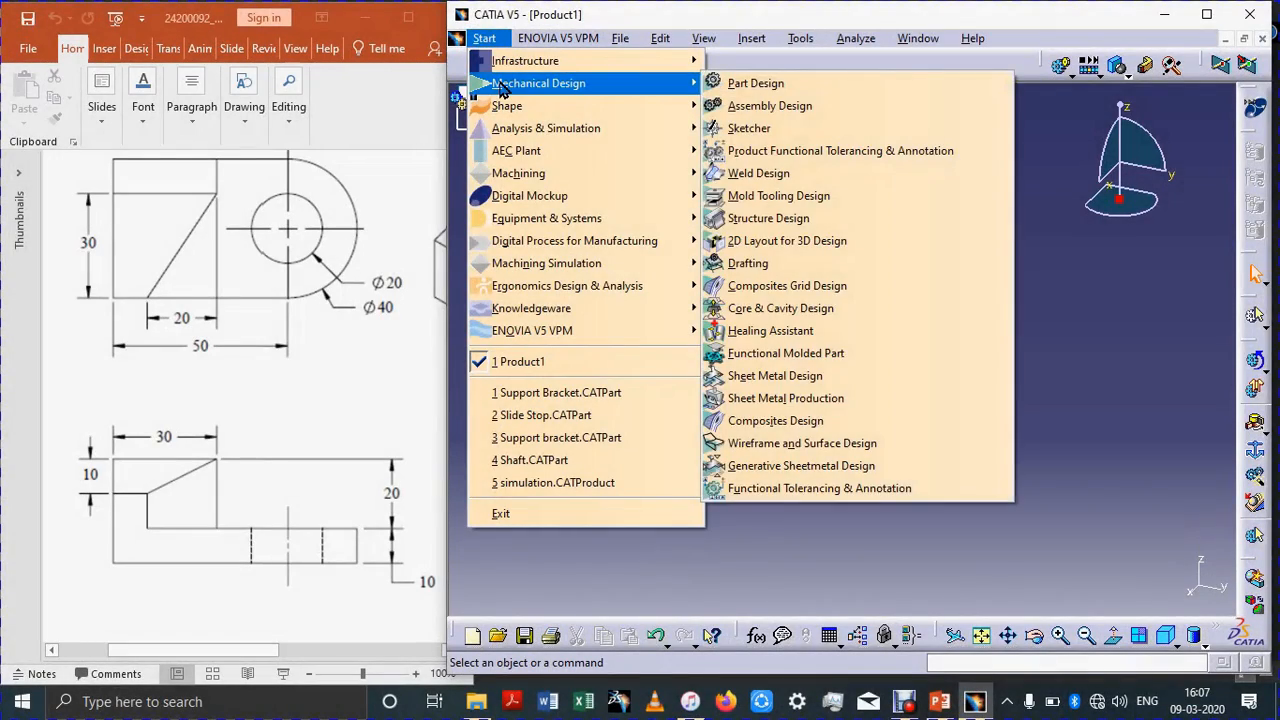
{"action": "left_click", "coordinate": [751, 84]}
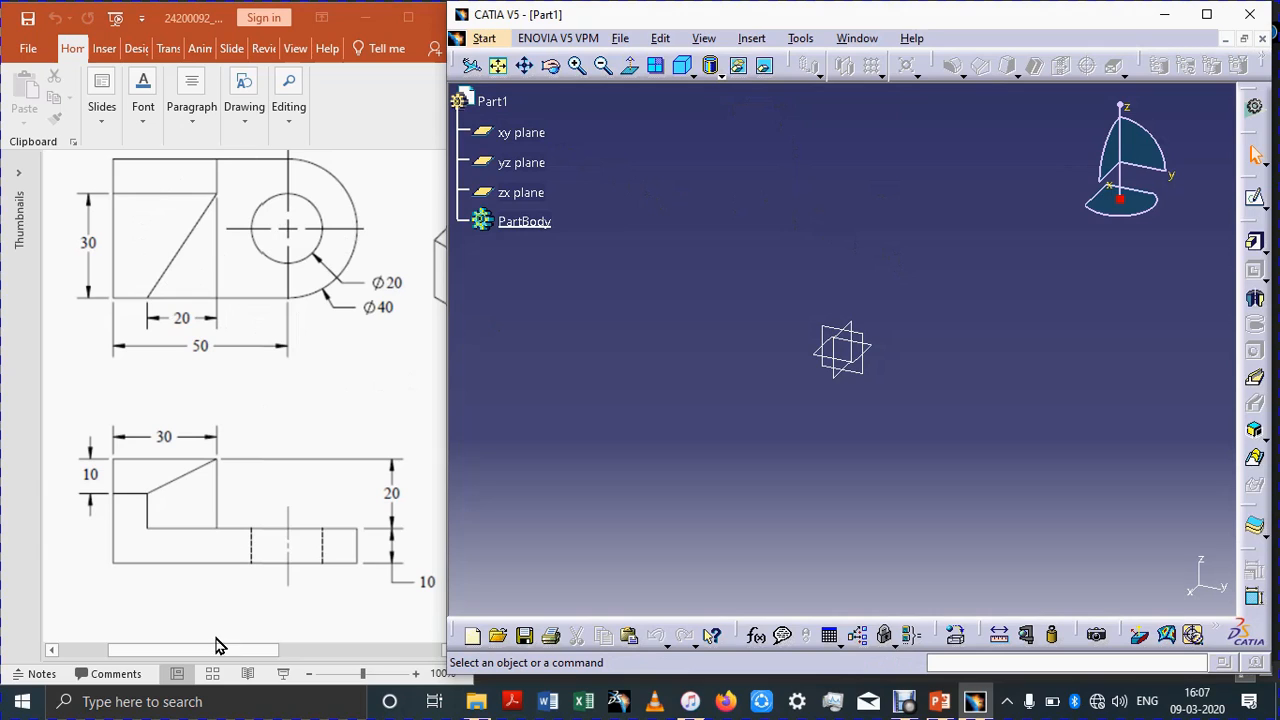
{"action": "mouse_move", "coordinate": [234, 651]}
{"action": "left_mouse_down"}
{"action": "mouse_move", "coordinate": [327, 648]}
{"action": "mouse_move", "coordinate": [329, 660]}
{"action": "mouse_move", "coordinate": [244, 654]}
{"action": "mouse_move", "coordinate": [257, 656]}
{"action": "left_mouse_up"}
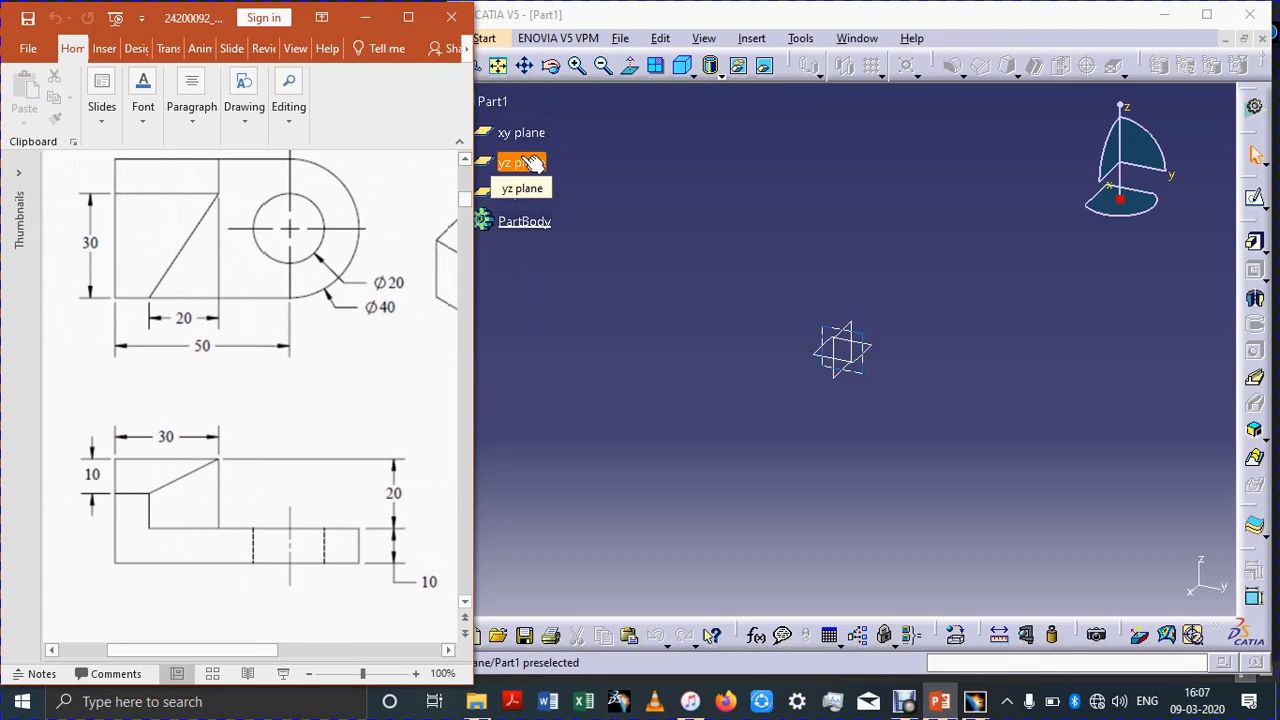
Step: Open a new sketch on the xy plane
{"action": "left_click", "coordinate": [880, 357]}
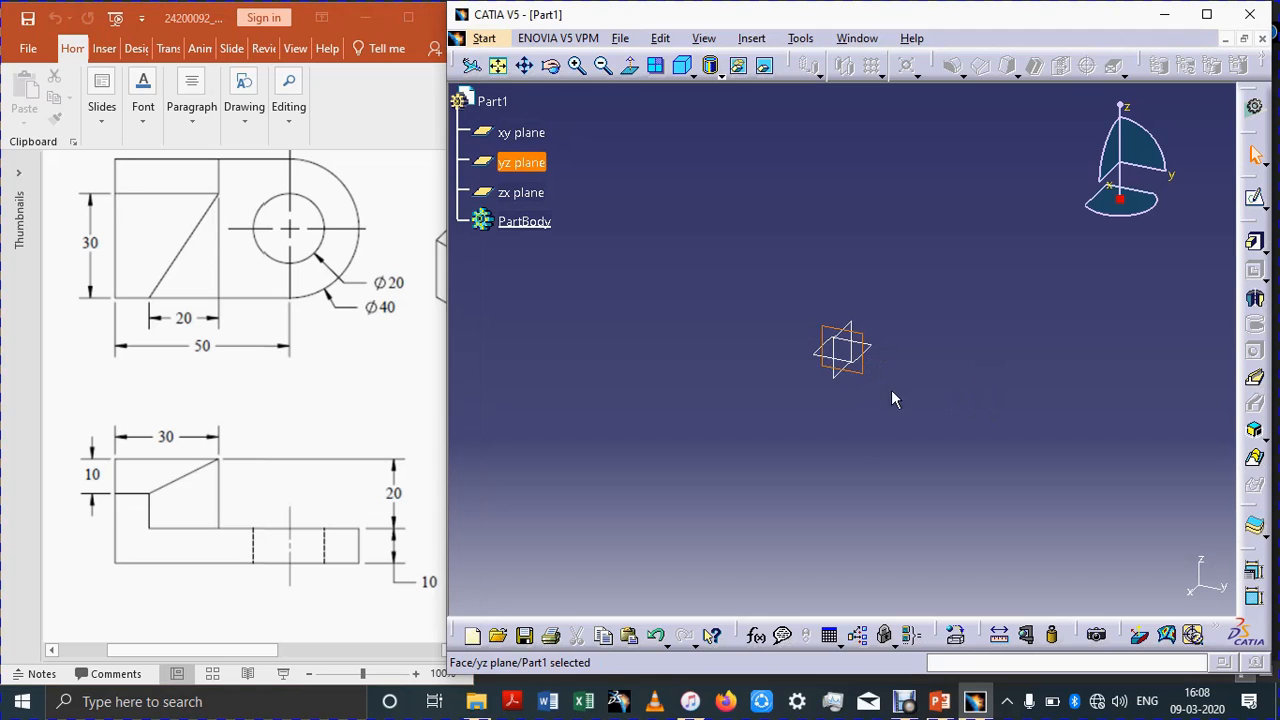
{"action": "left_click", "coordinate": [863, 363]}
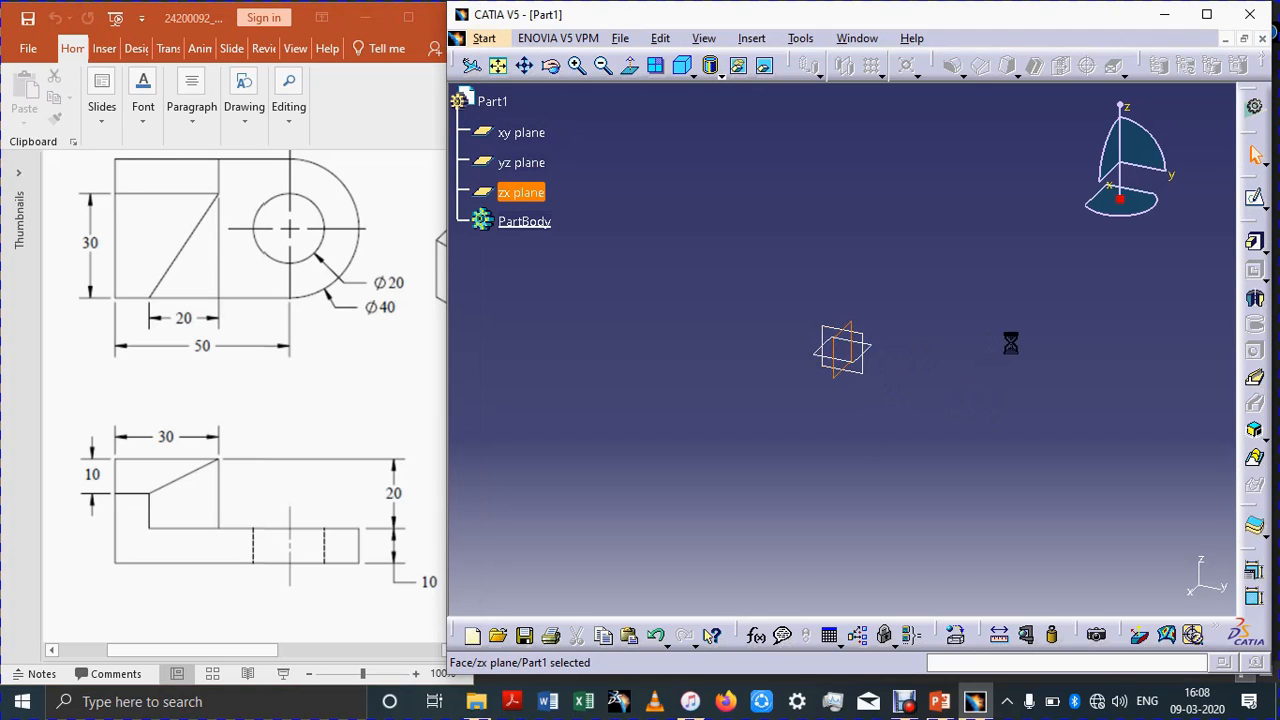
{"action": "left_click", "coordinate": [521, 135]}
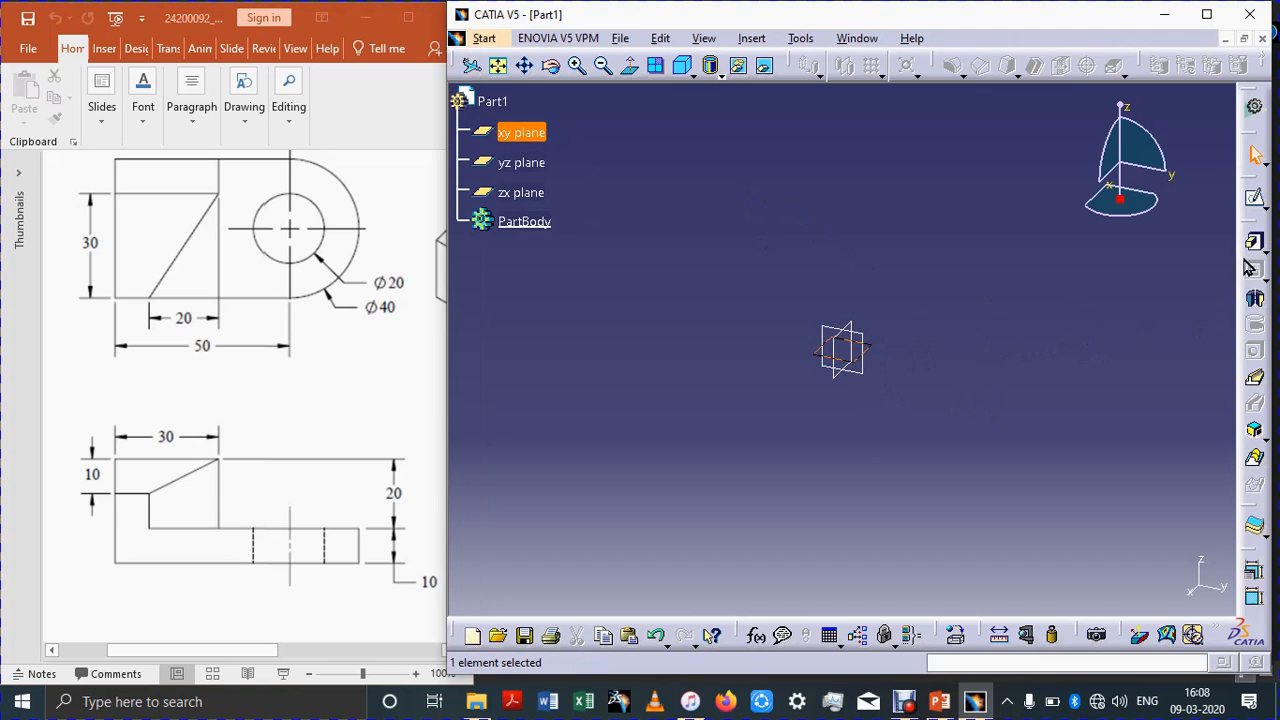
{"action": "left_click", "coordinate": [1254, 197]}
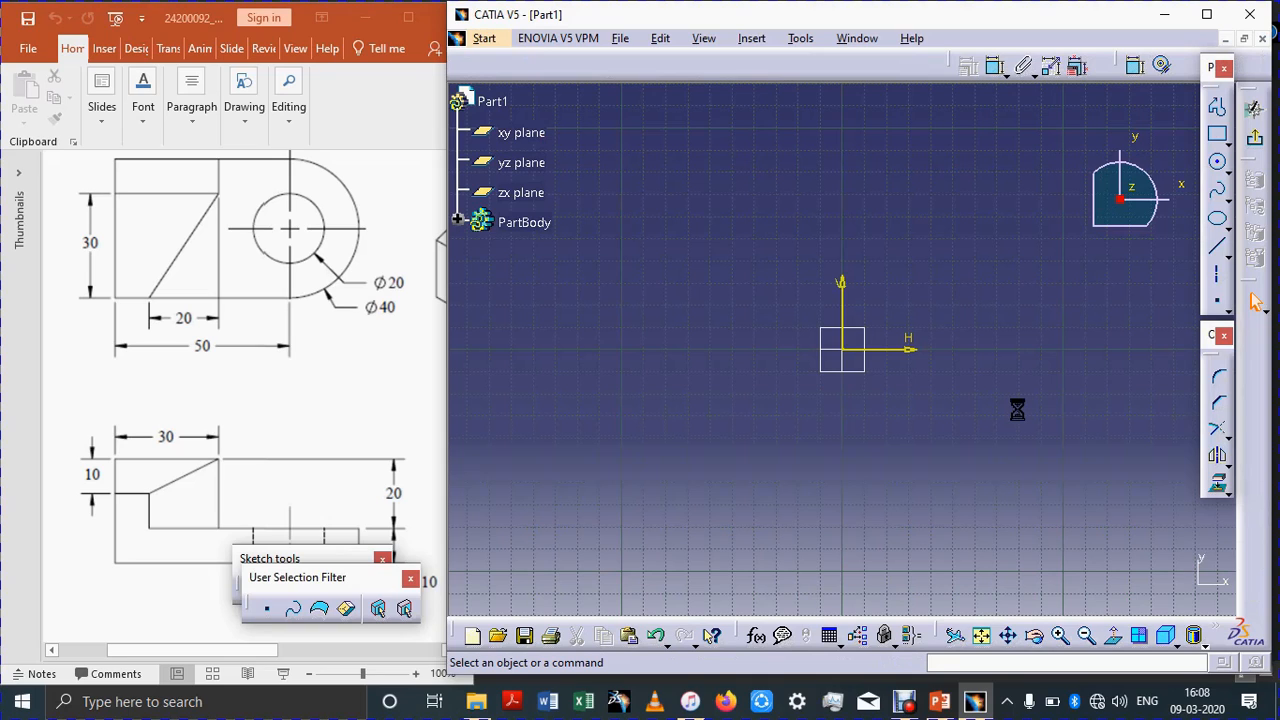
Step: Sketch two concentric circles centred at the origin, with radii of about 39 mm and 18 mm
{"action": "left_click", "coordinate": [1218, 166]}
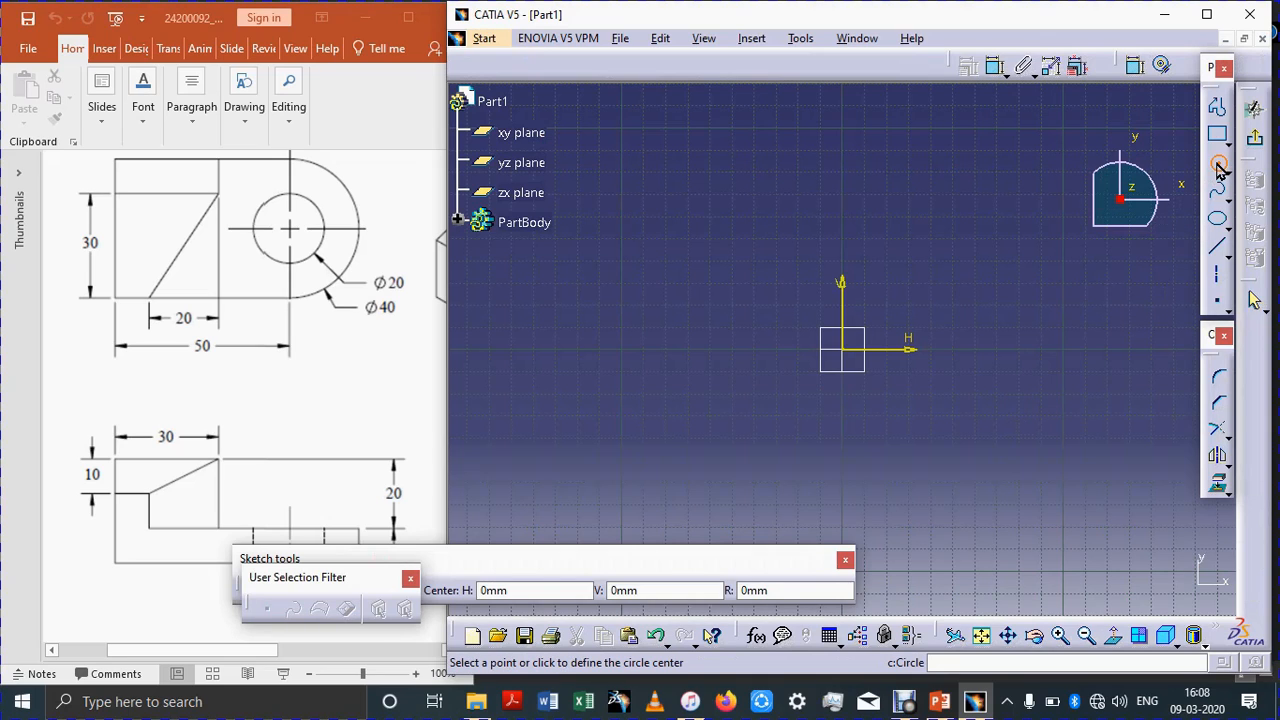
{"action": "left_click", "coordinate": [842, 349]}
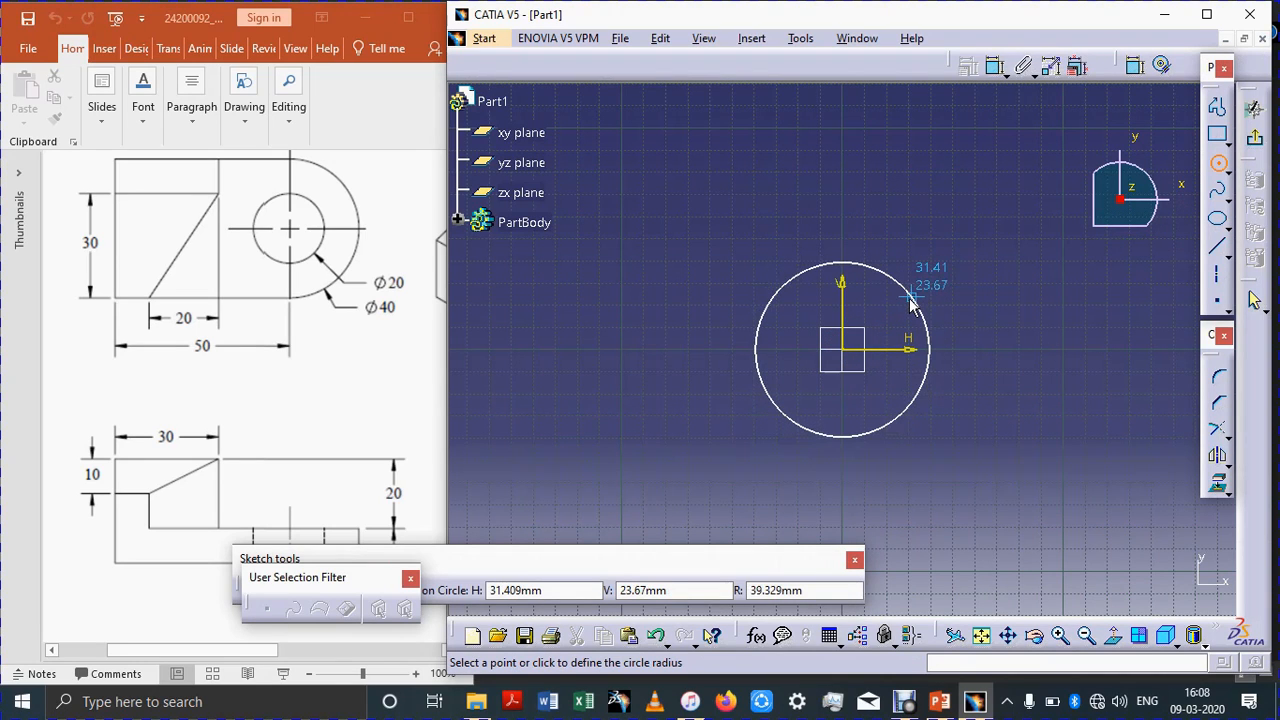
{"action": "left_click", "coordinate": [911, 303]}
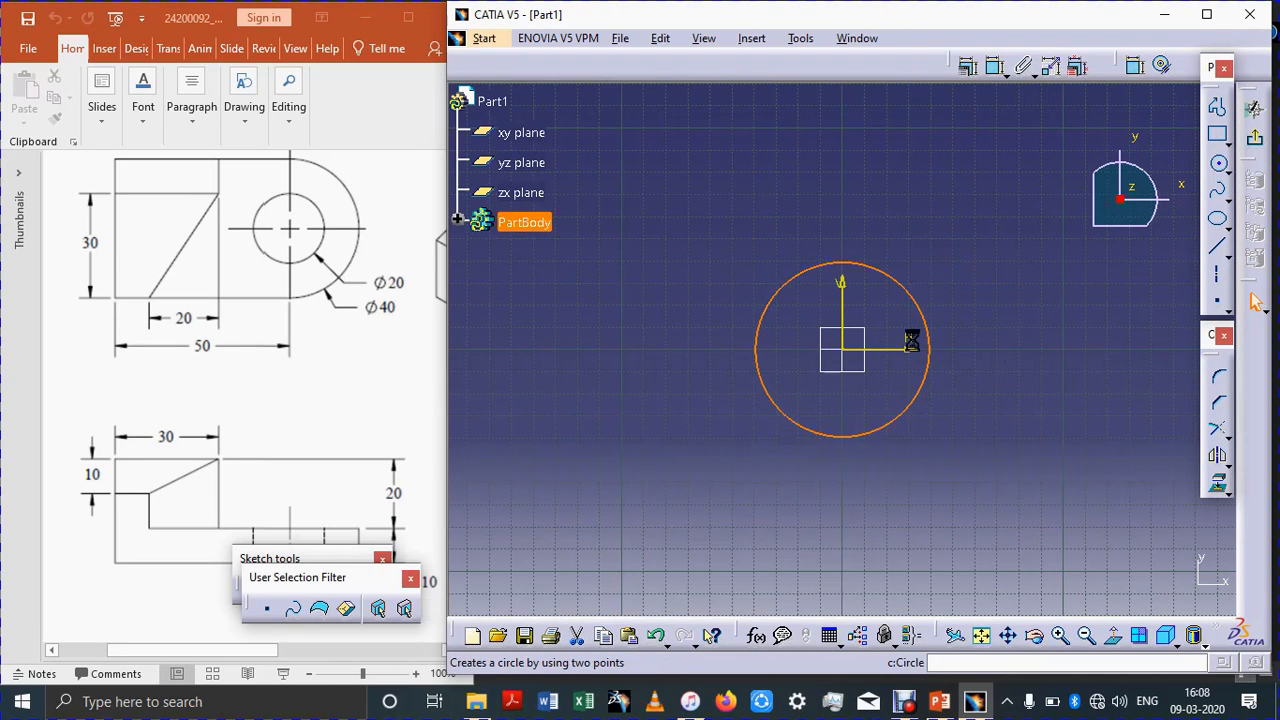
{"action": "left_click", "coordinate": [842, 349]}
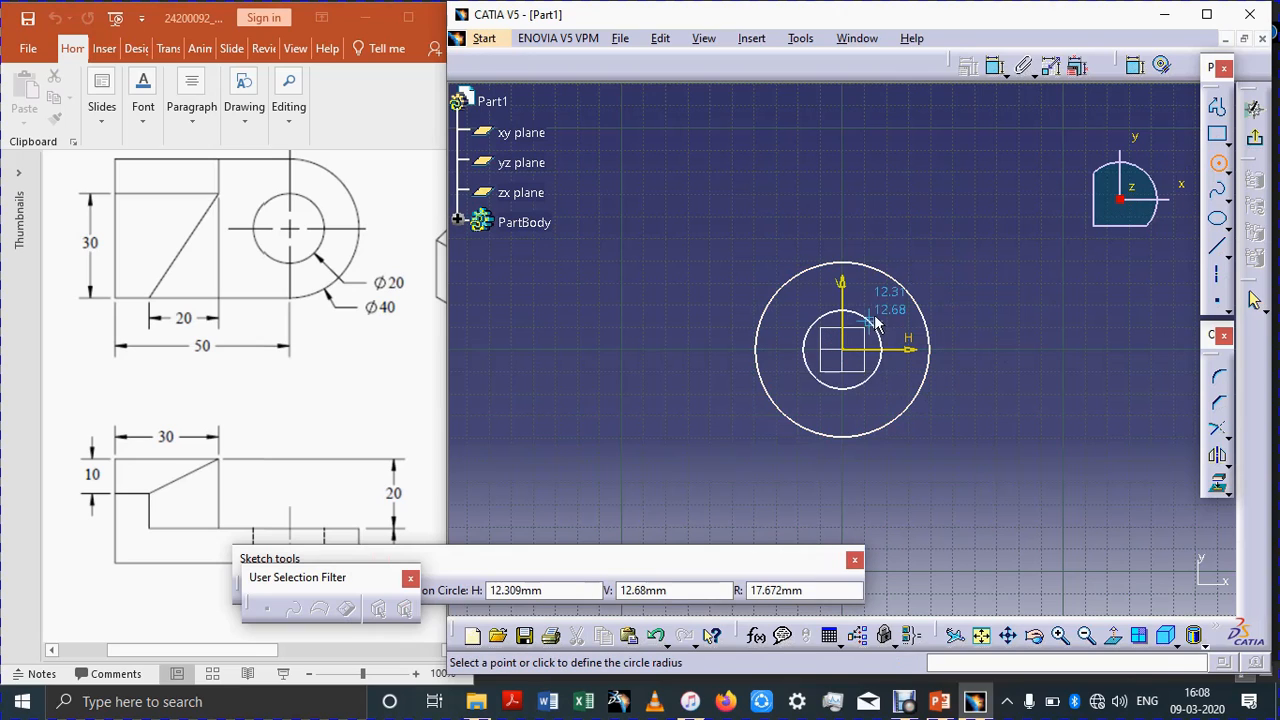
{"action": "left_click", "coordinate": [875, 315]}
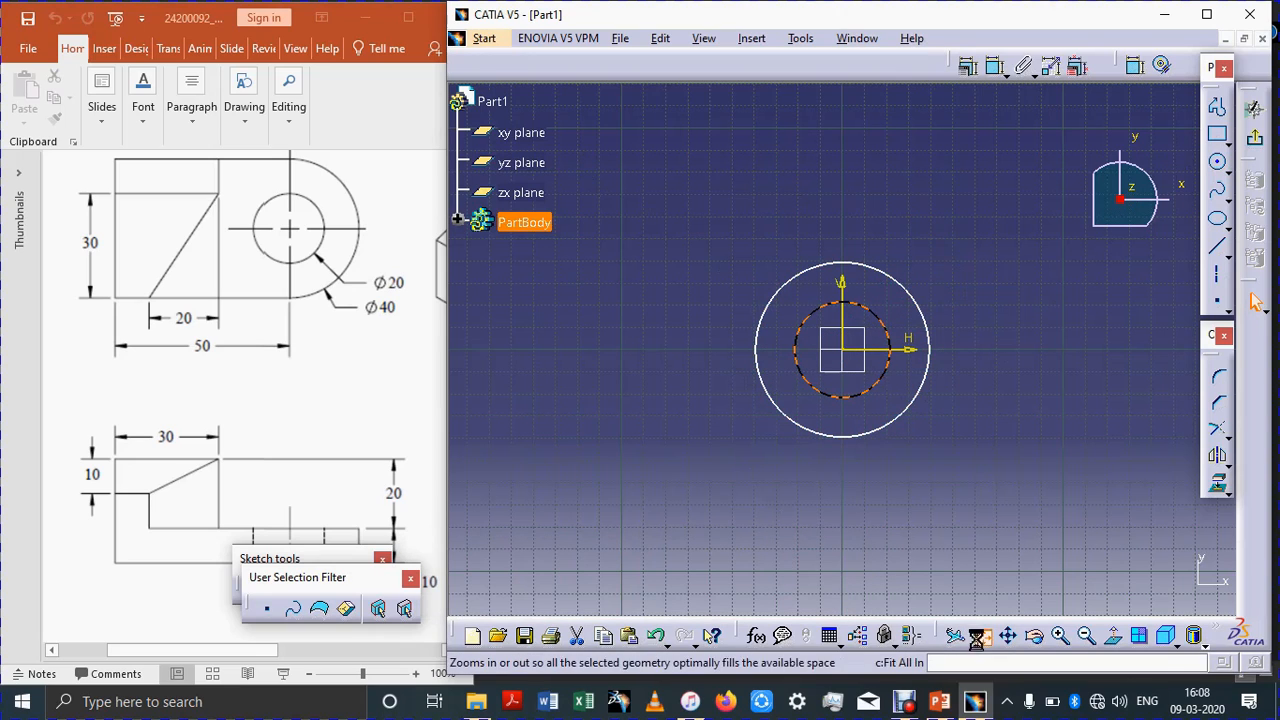
Step: Dimension the inner circle's diameter as 20 mm
{"action": "left_click", "coordinate": [981, 635]}
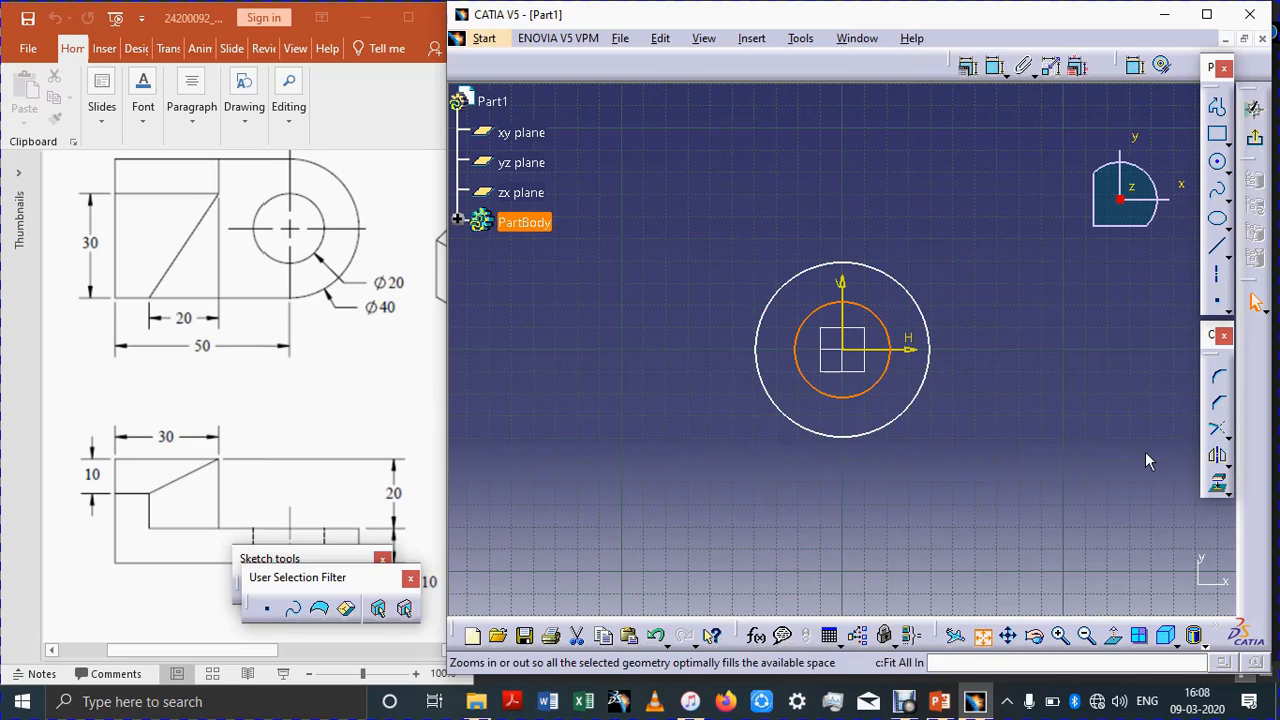
{"action": "left_click", "coordinate": [1133, 65]}
{"action": "key", "text": "Escape"}
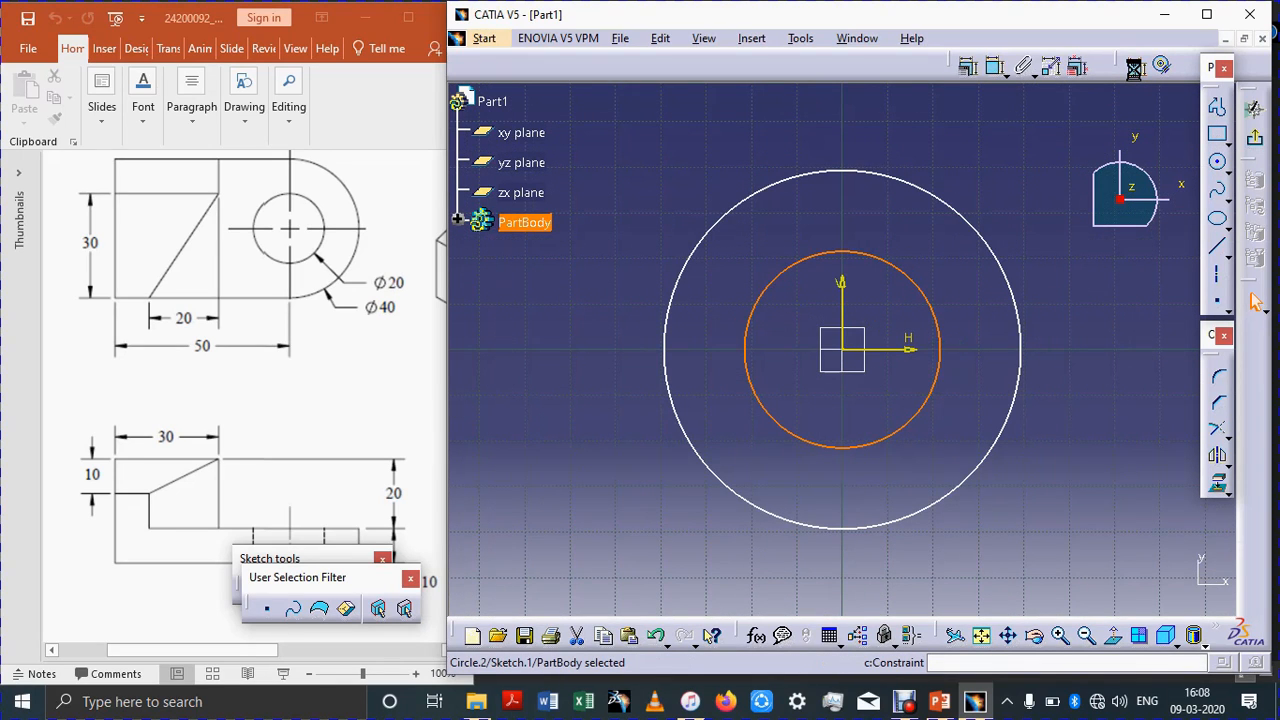
{"action": "left_click", "coordinate": [1134, 66]}
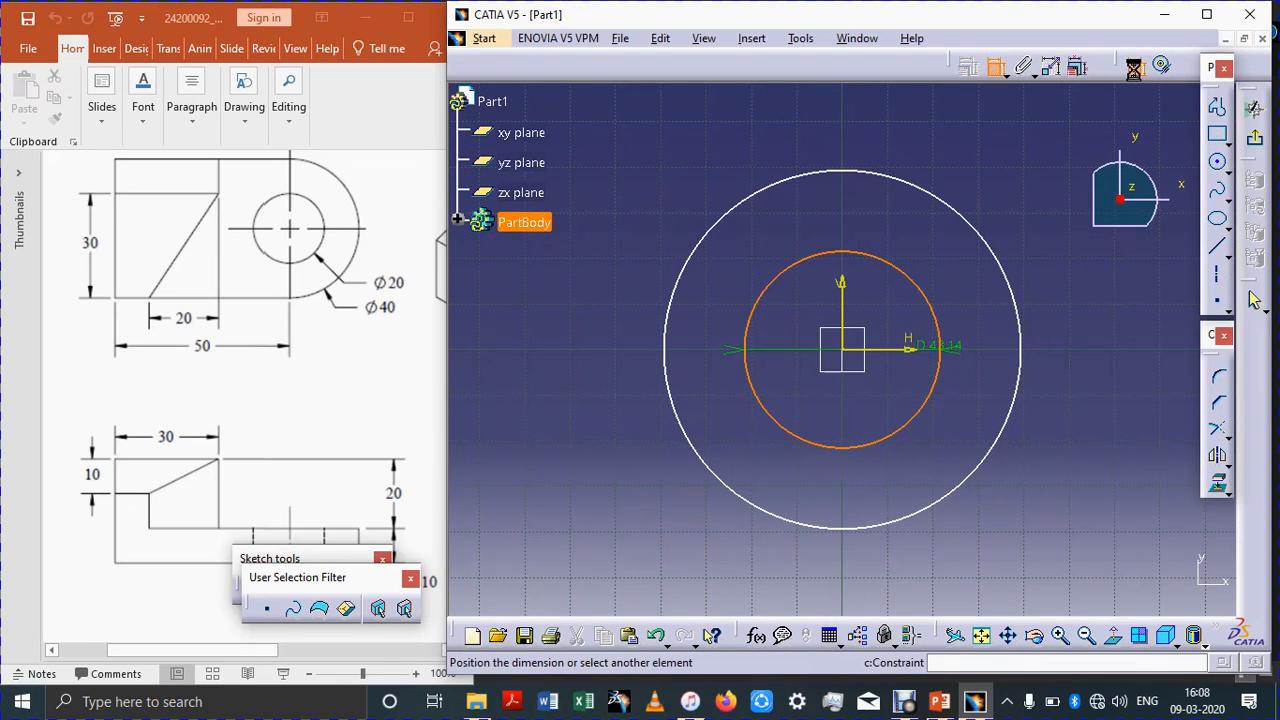
{"action": "left_click", "coordinate": [1048, 184]}
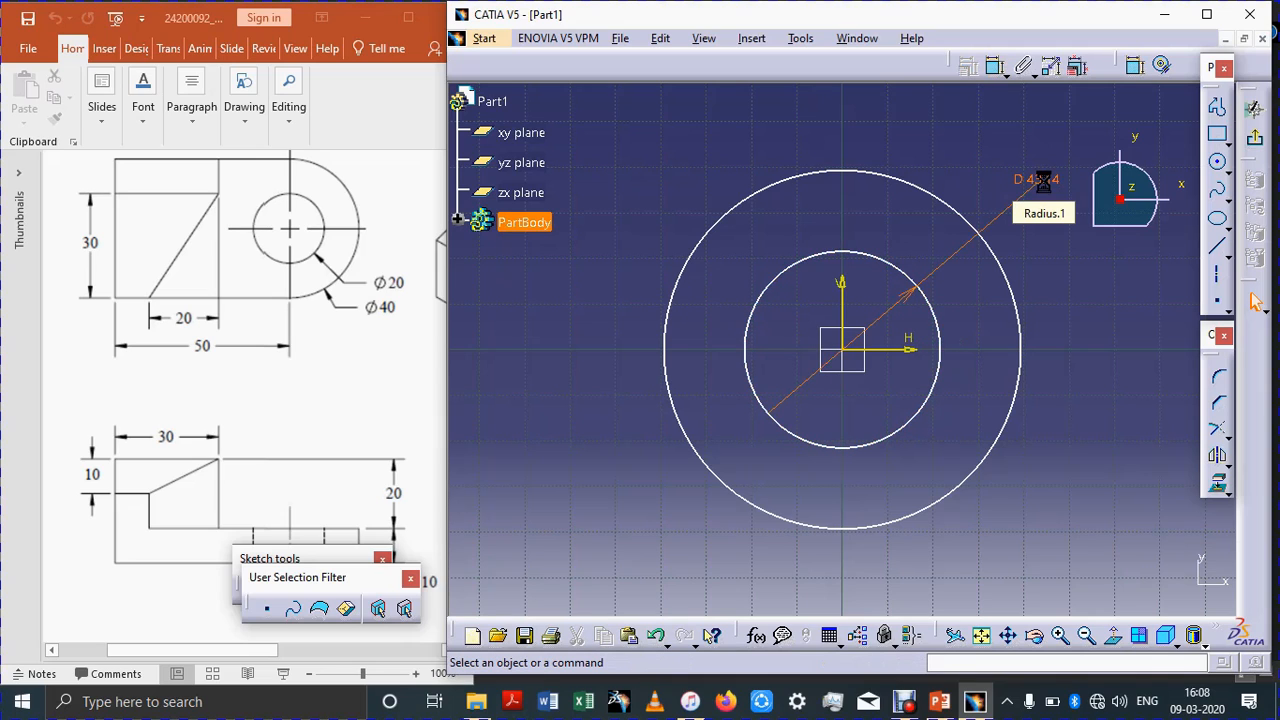
{"action": "type", "text": "20"}
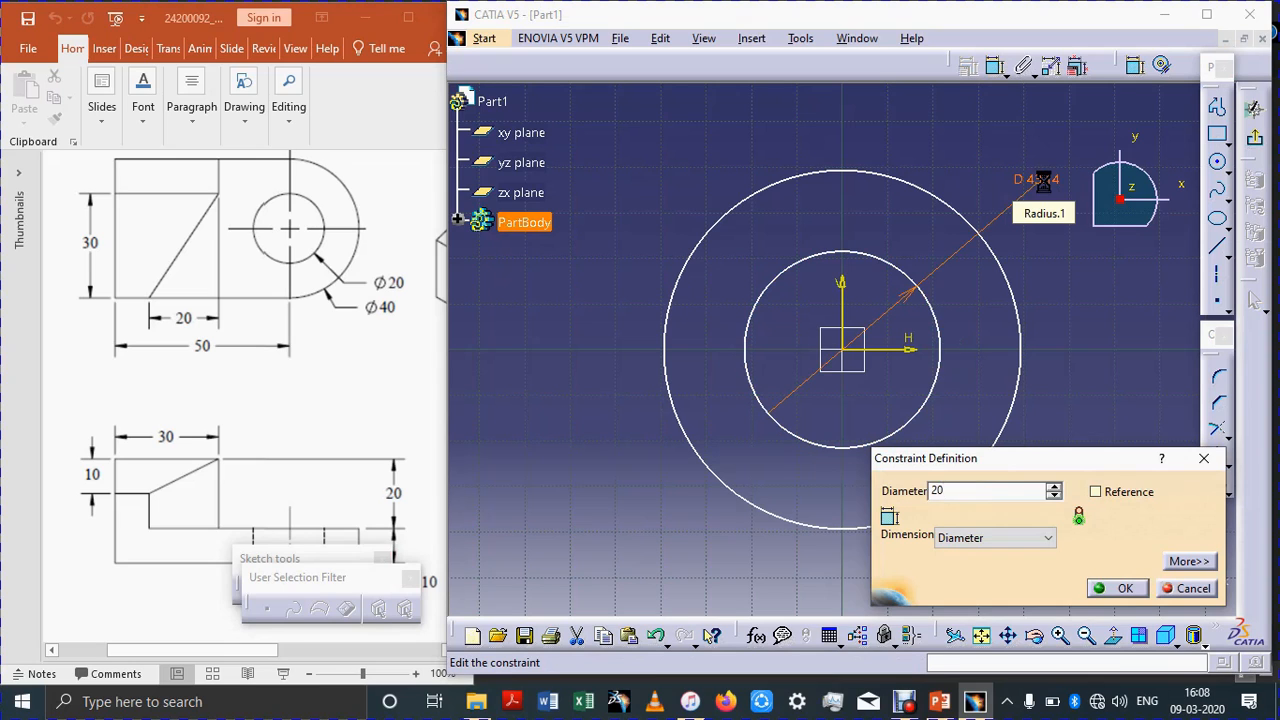
{"action": "key", "text": "Return"}
Step: Dimension the outer circle's diameter as 40 mm and reposition both diameter dimensions
{"action": "left_click", "coordinate": [1134, 66]}
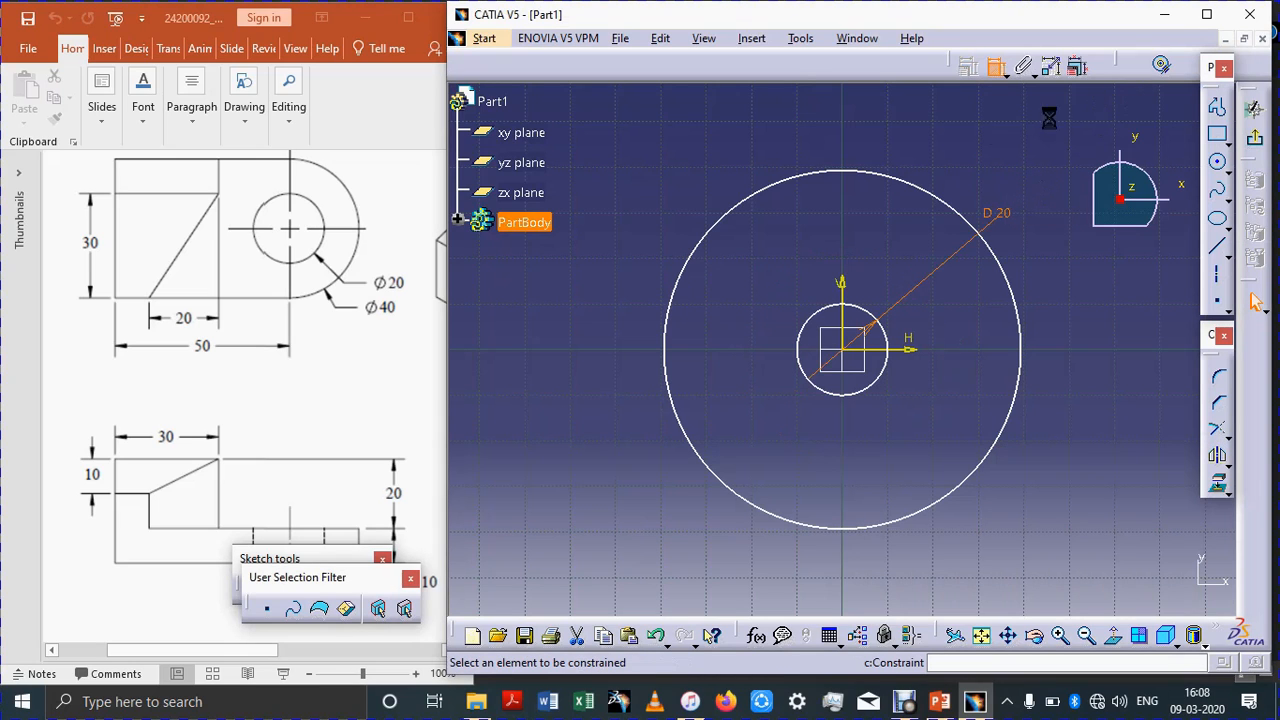
{"action": "left_click", "coordinate": [952, 190]}
{"action": "left_click", "coordinate": [993, 162]}
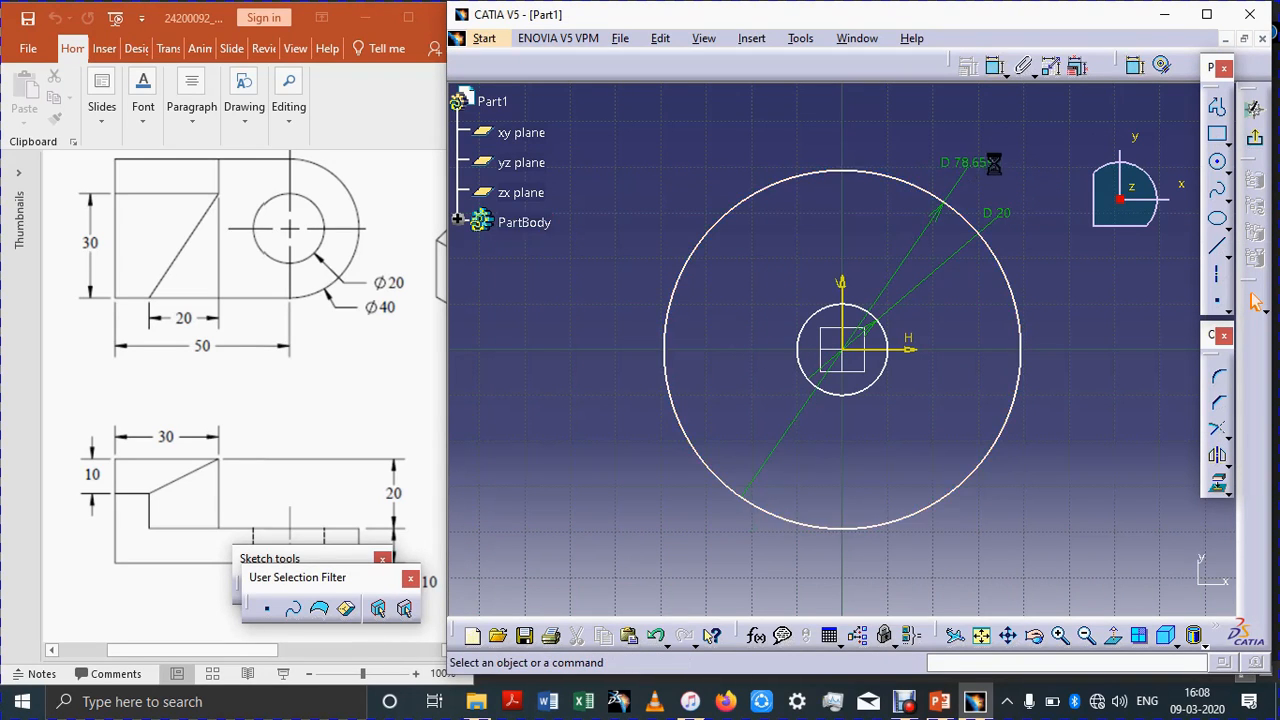
{"action": "double_click", "coordinate": [993, 162]}
{"action": "type", "text": "40"}
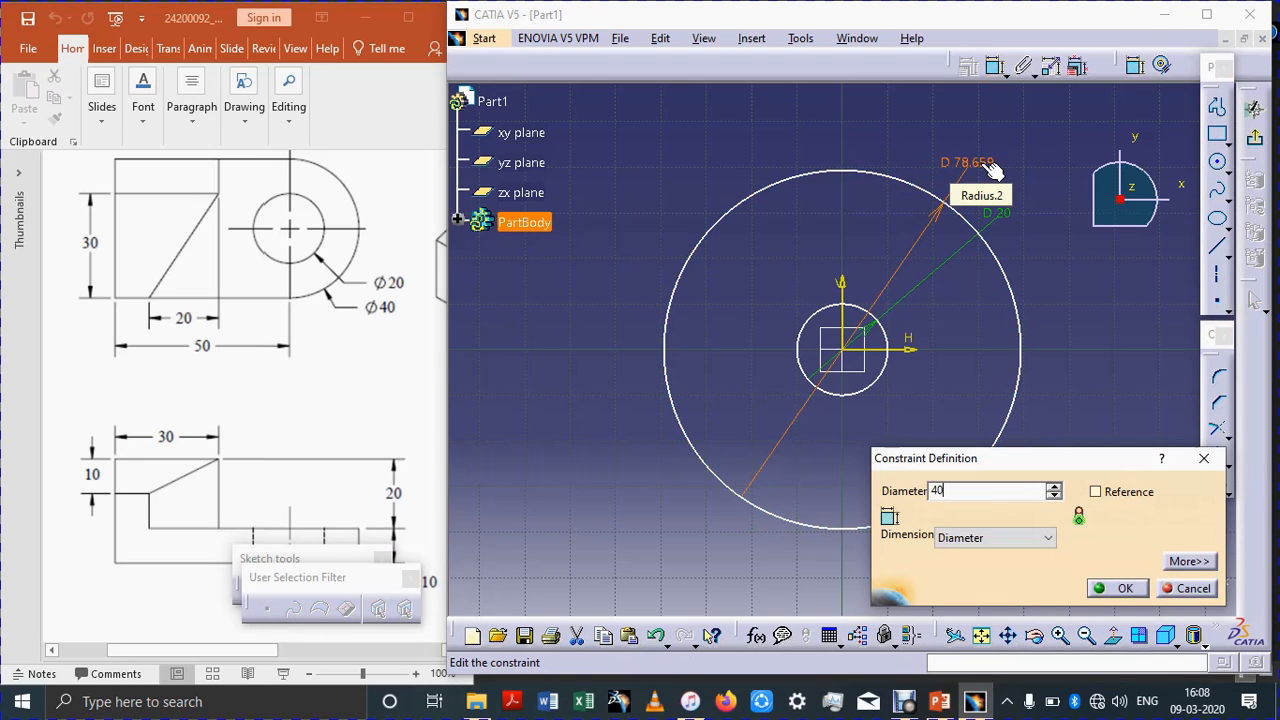
{"action": "key", "text": "Return"}
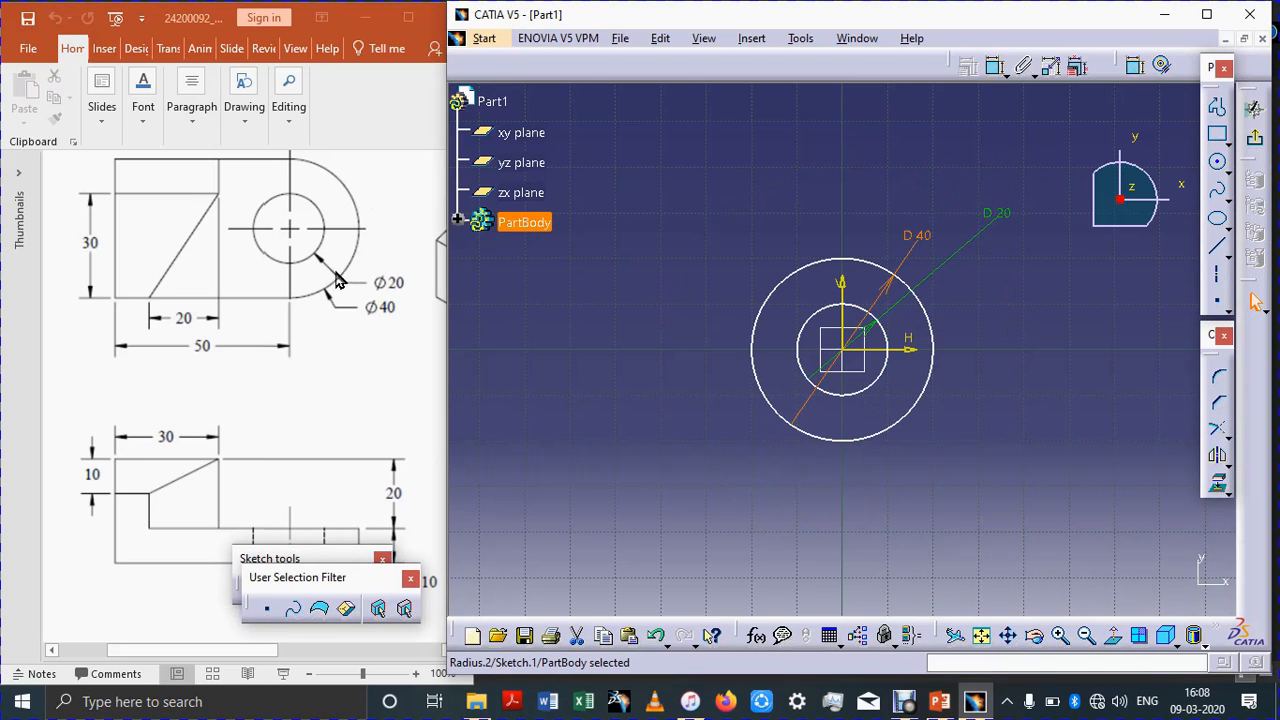
{"action": "left_click", "coordinate": [1003, 210]}
{"action": "left_click_drag", "start_coordinate": [922, 269], "coordinate": [1022, 291]}
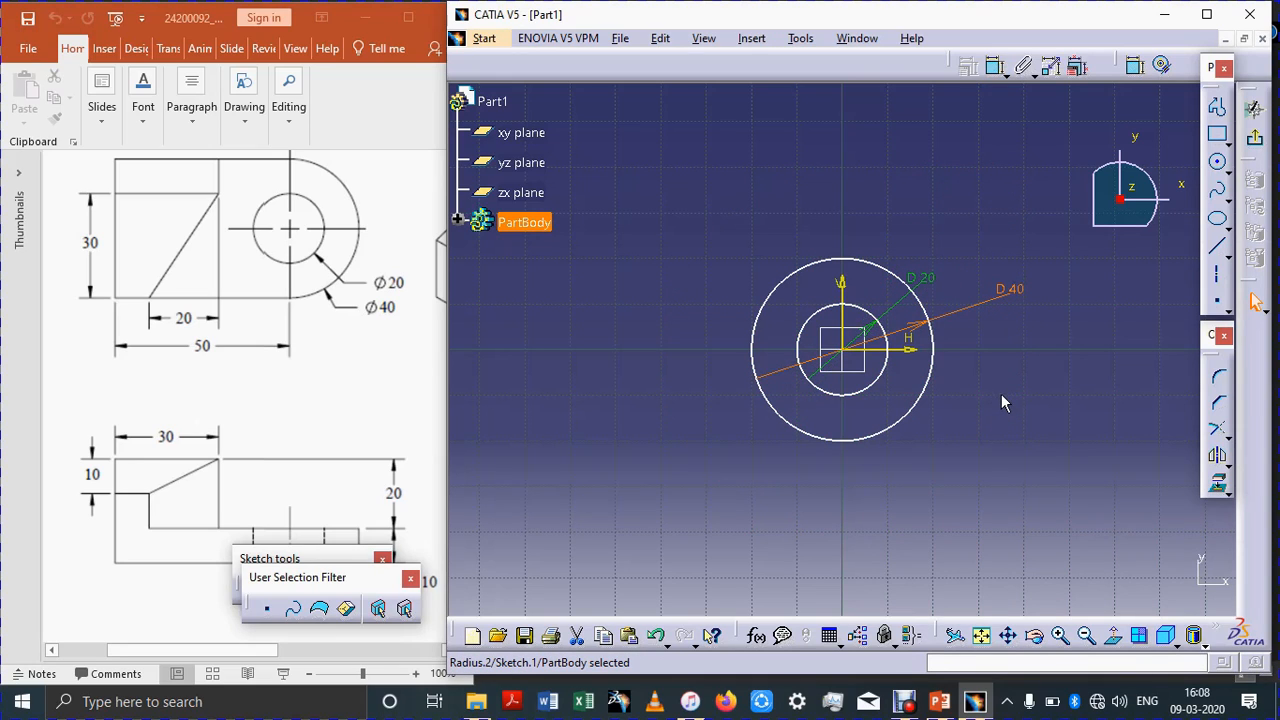
Step: Draw an oriented rectangle 40 mm wide between the outer circle's side points, extending about 39 mm downward
{"action": "left_click", "coordinate": [1228, 138]}
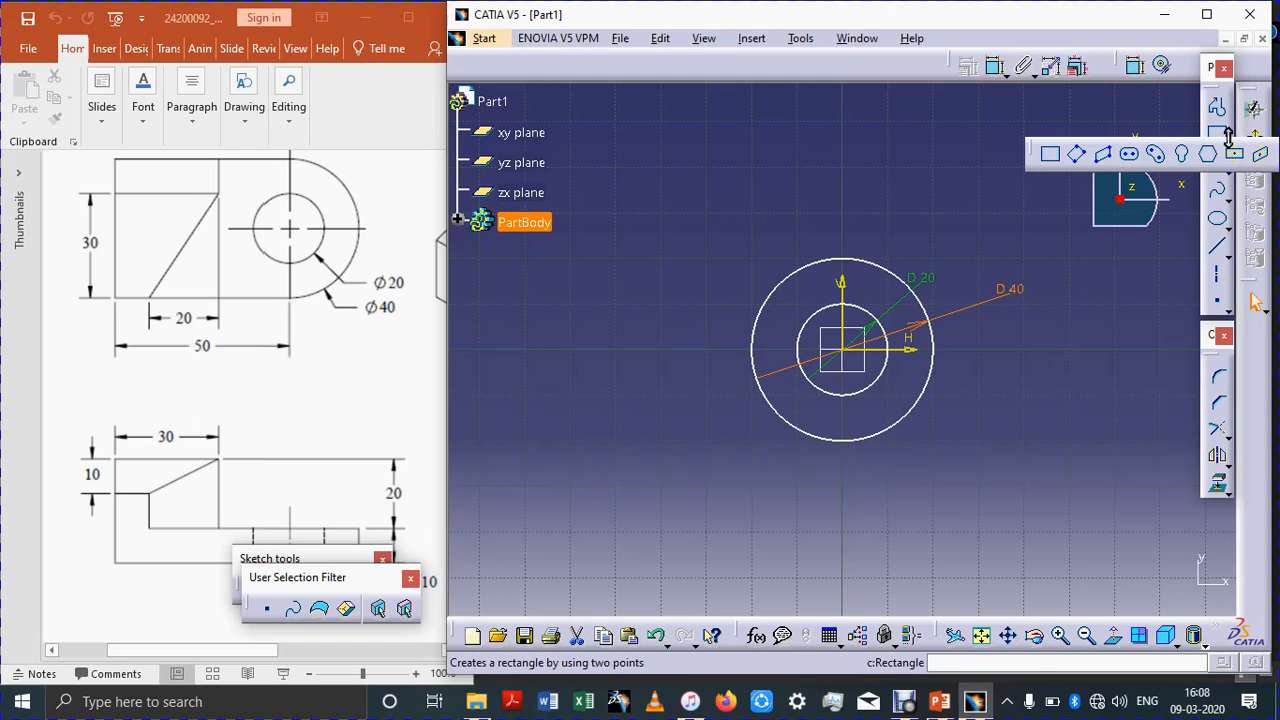
{"action": "left_click", "coordinate": [1078, 158]}
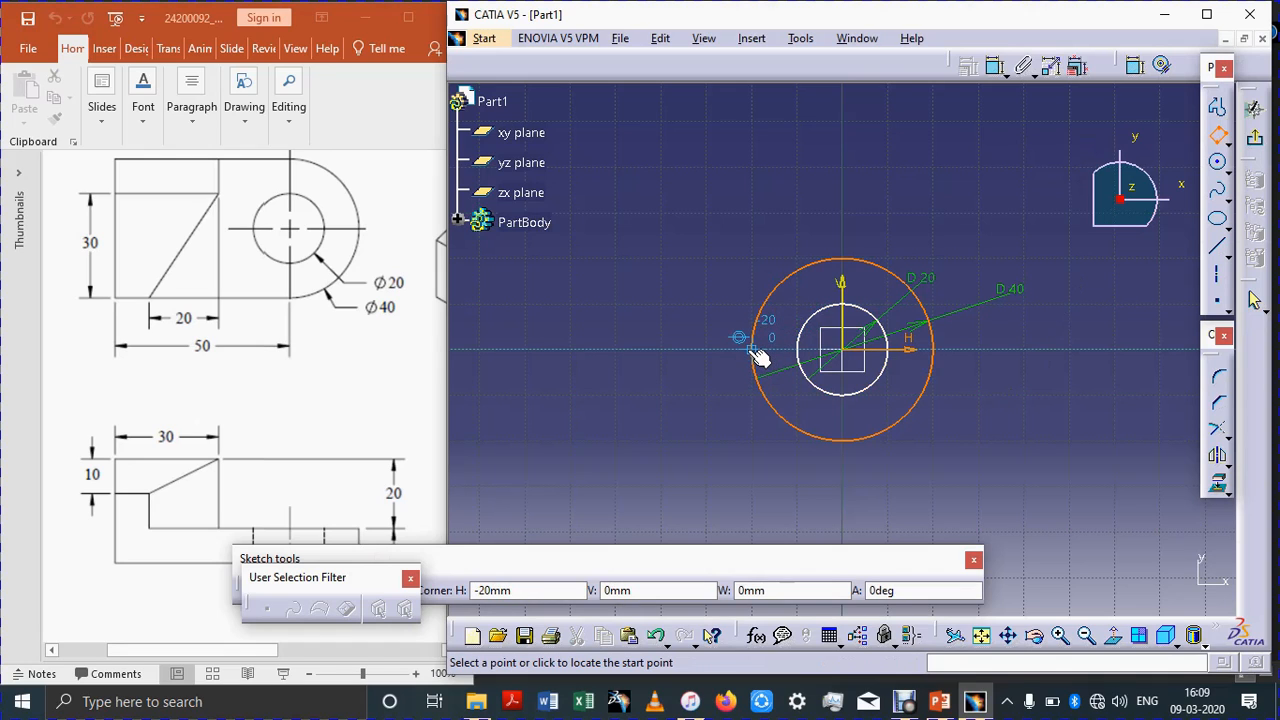
{"action": "left_click", "coordinate": [753, 350]}
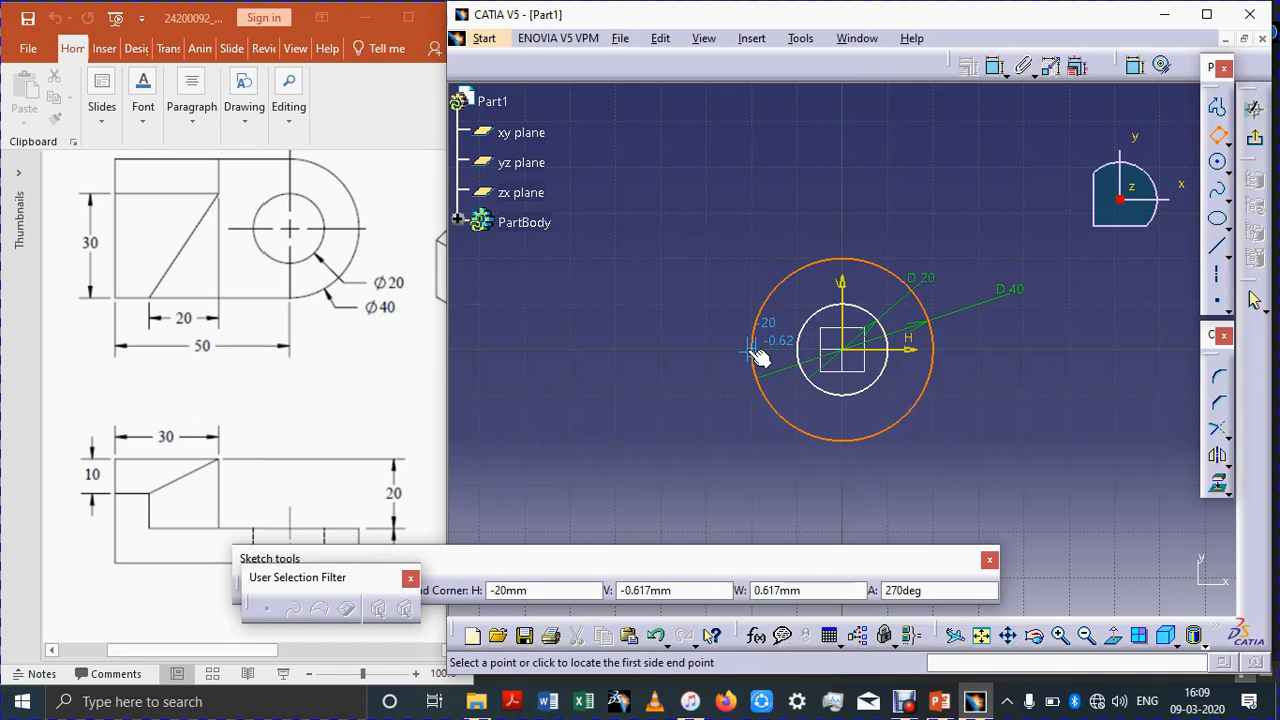
{"action": "left_click", "coordinate": [940, 352]}
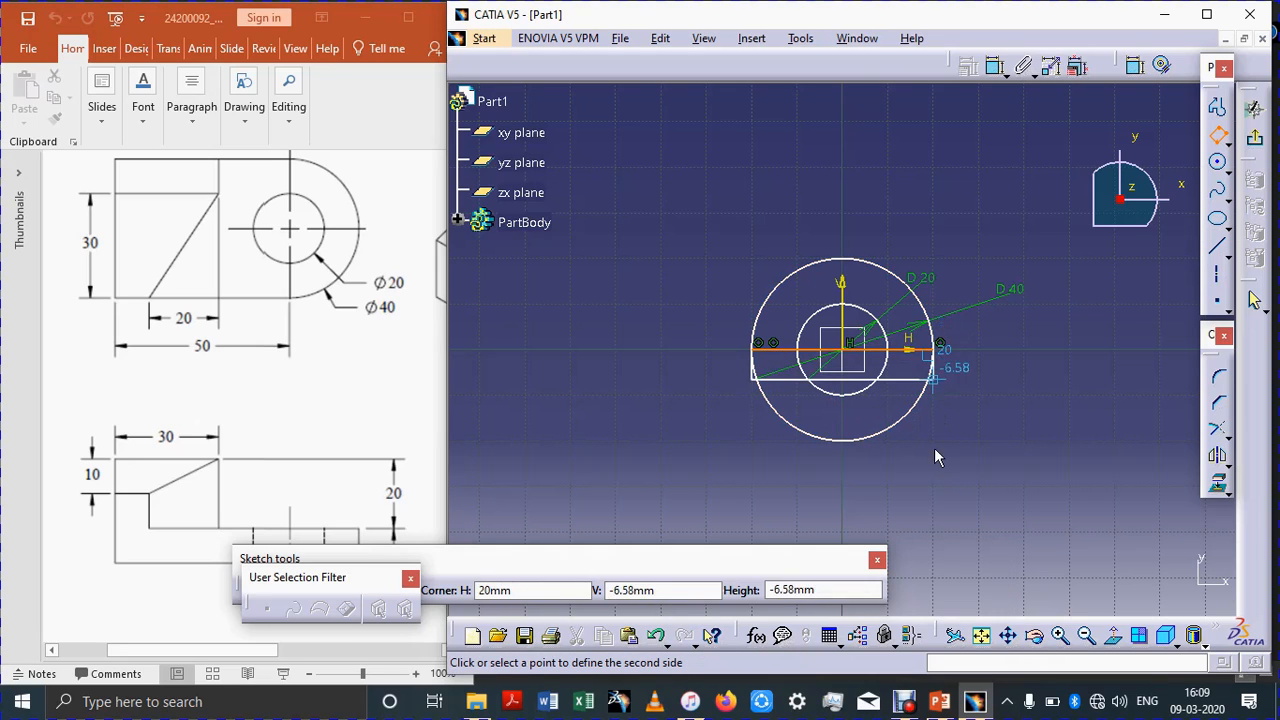
{"action": "left_click", "coordinate": [925, 525]}
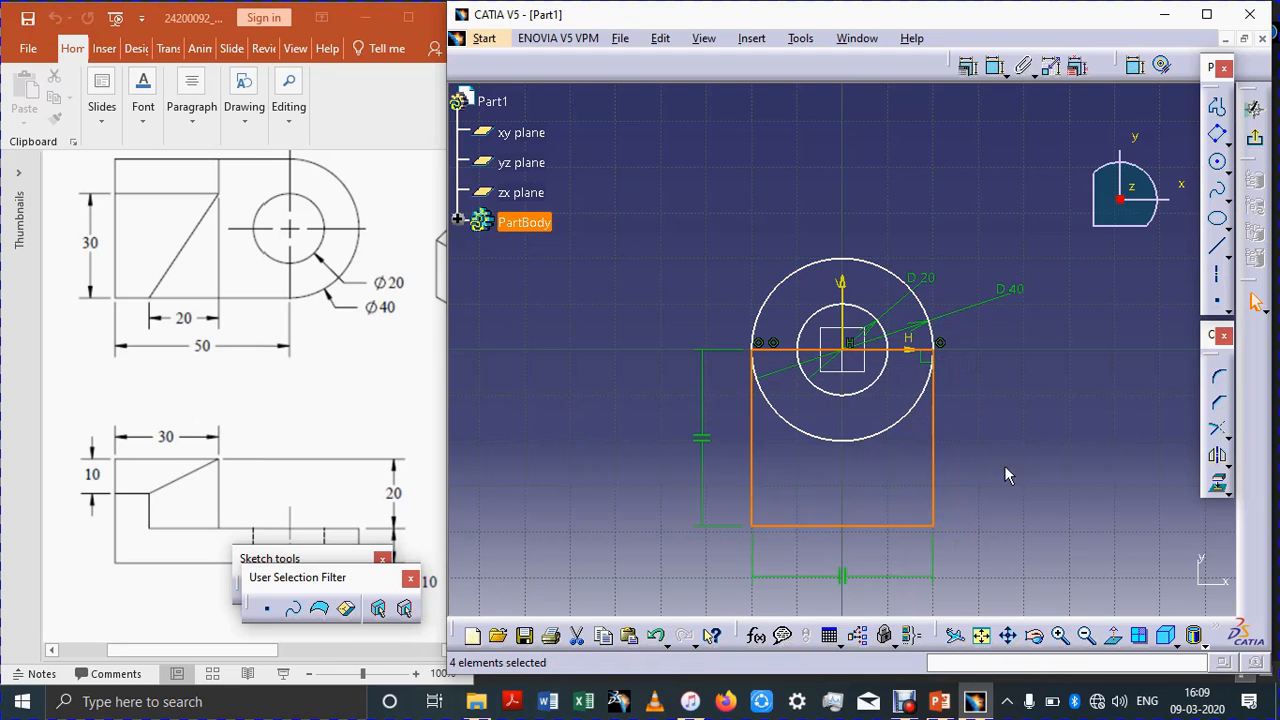
{"action": "left_click", "coordinate": [1022, 490]}
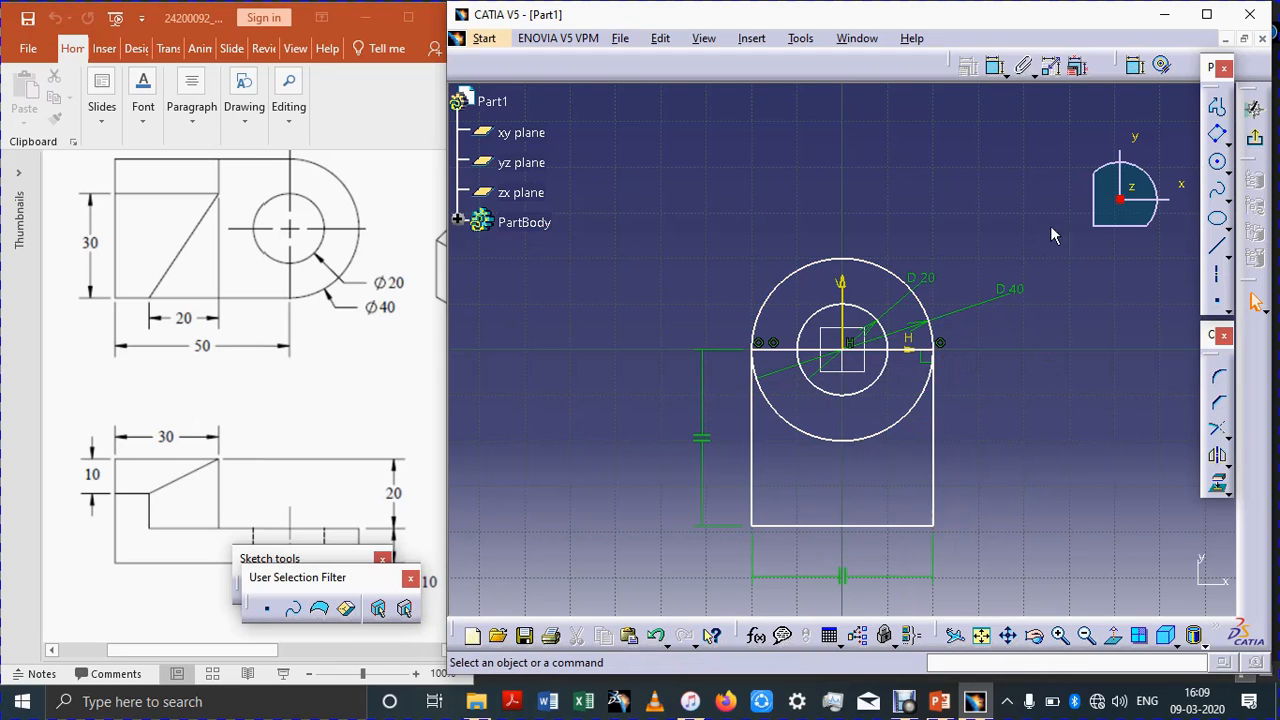
Step: Dimension the rectangle's right side and set its height to 50 mm
{"action": "left_click", "coordinate": [1134, 66]}
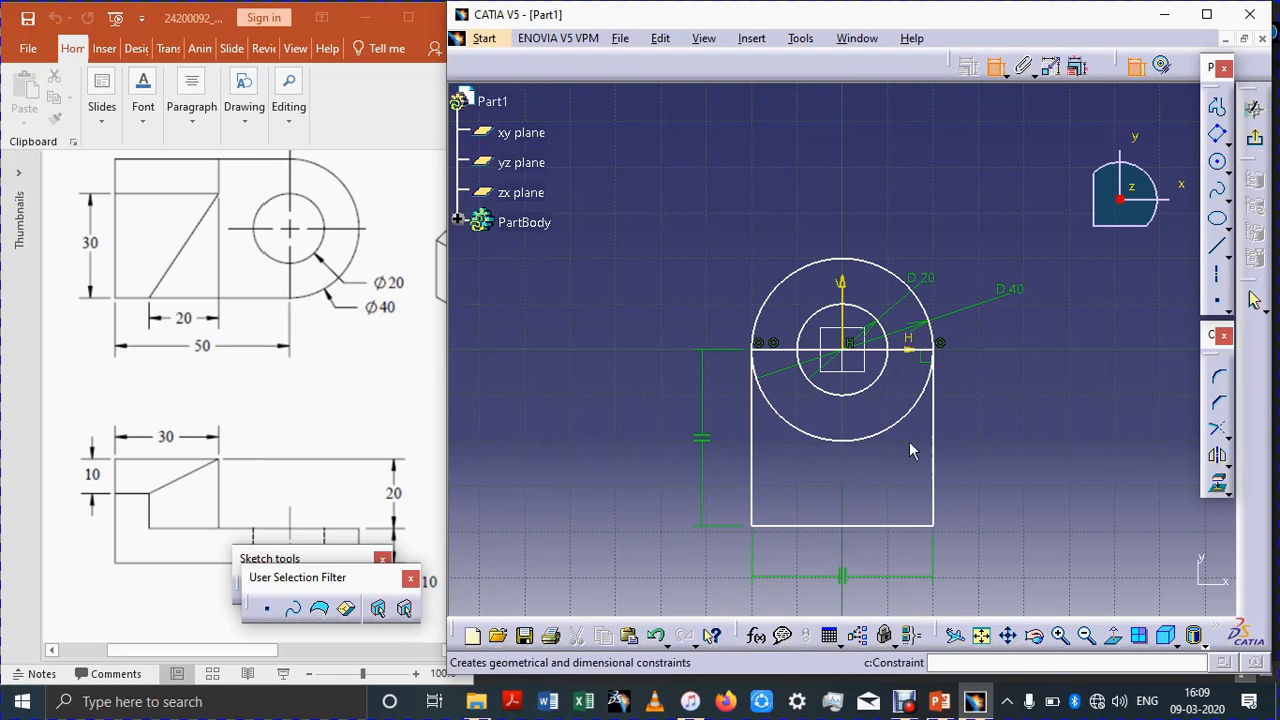
{"action": "left_click", "coordinate": [940, 428]}
{"action": "left_click", "coordinate": [1002, 419]}
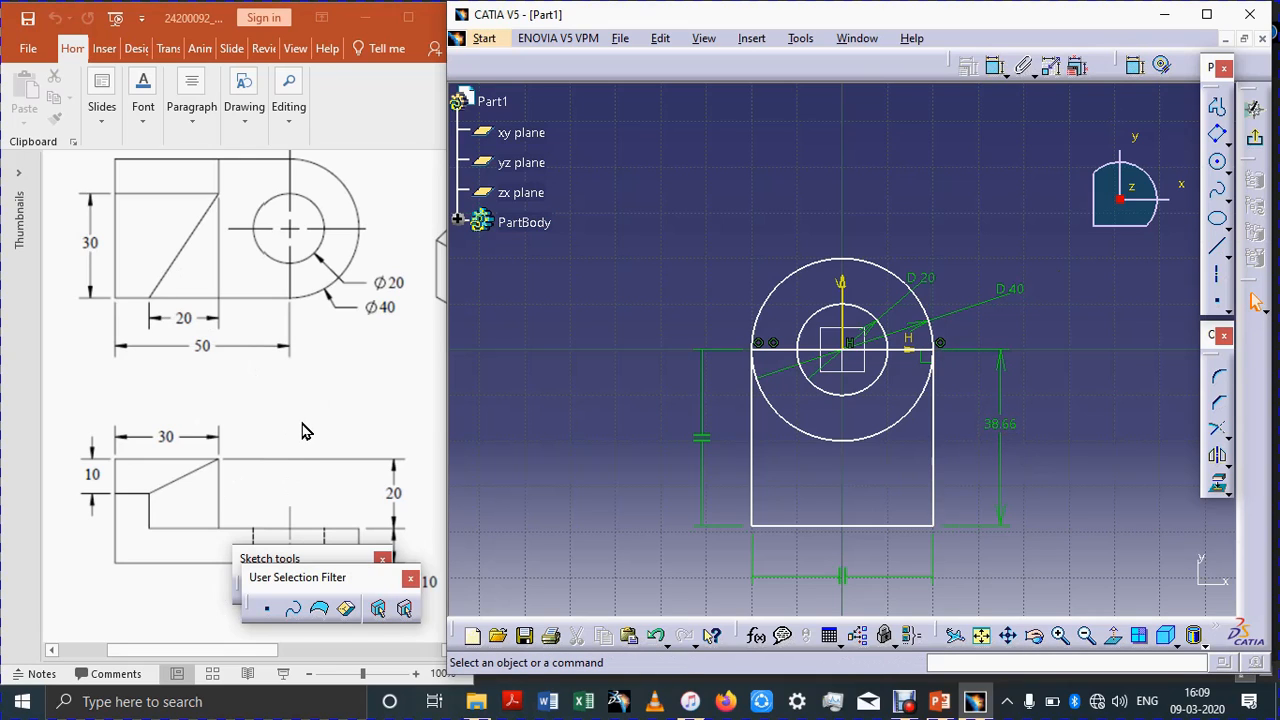
{"action": "left_click_drag", "start_coordinate": [662, 168], "coordinate": [666, 166]}
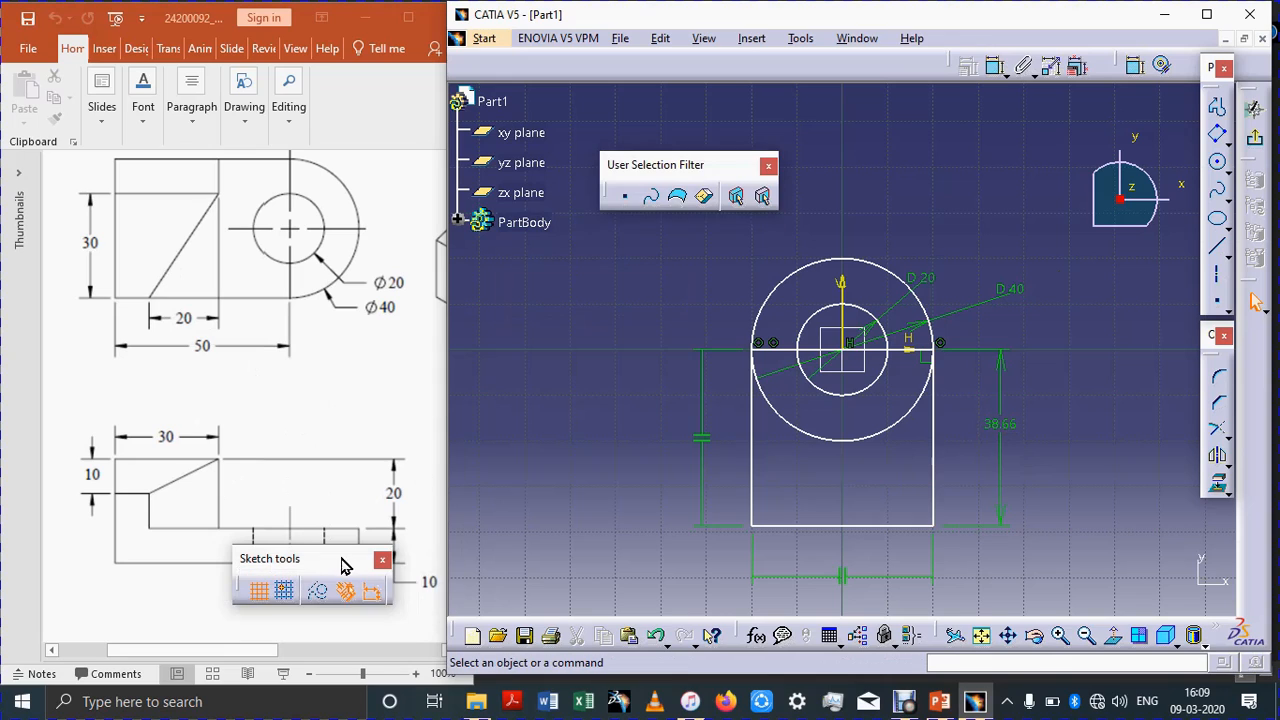
{"action": "mouse_move", "coordinate": [341, 558]}
{"action": "left_mouse_down"}
{"action": "mouse_move", "coordinate": [874, 171]}
{"action": "mouse_move", "coordinate": [926, 166]}
{"action": "left_mouse_up"}
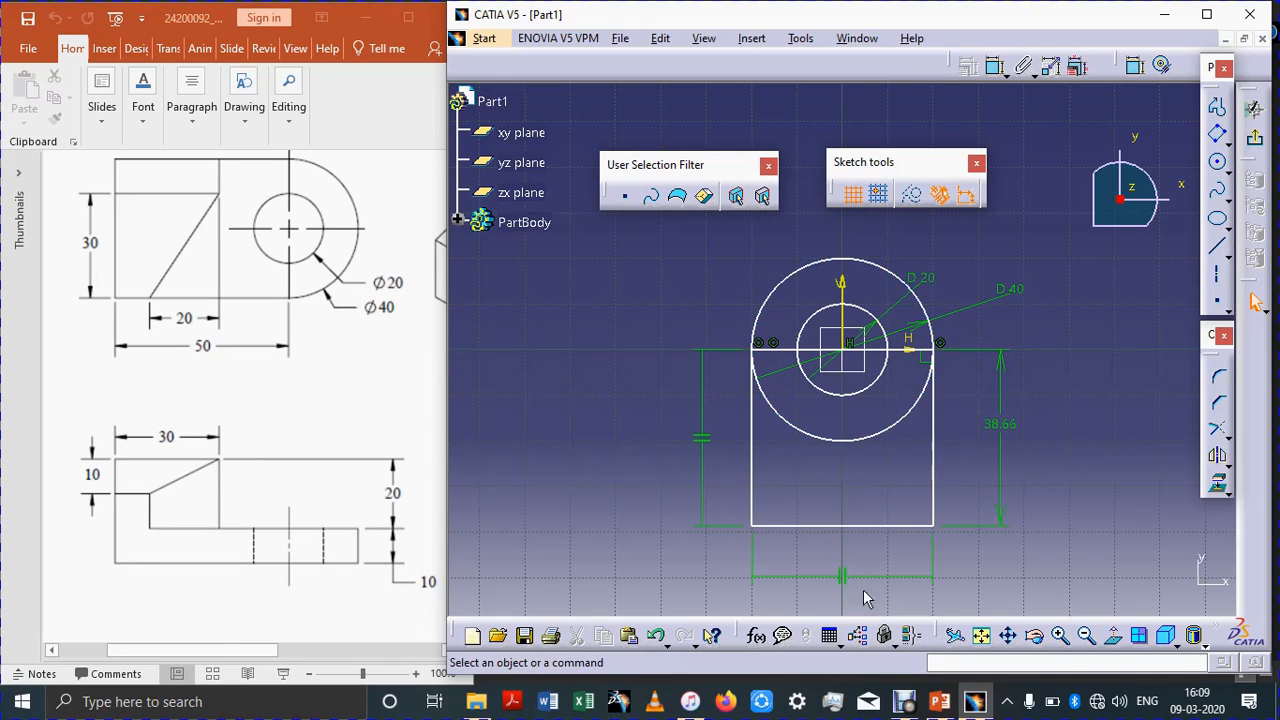
{"action": "double_click", "coordinate": [1012, 428]}
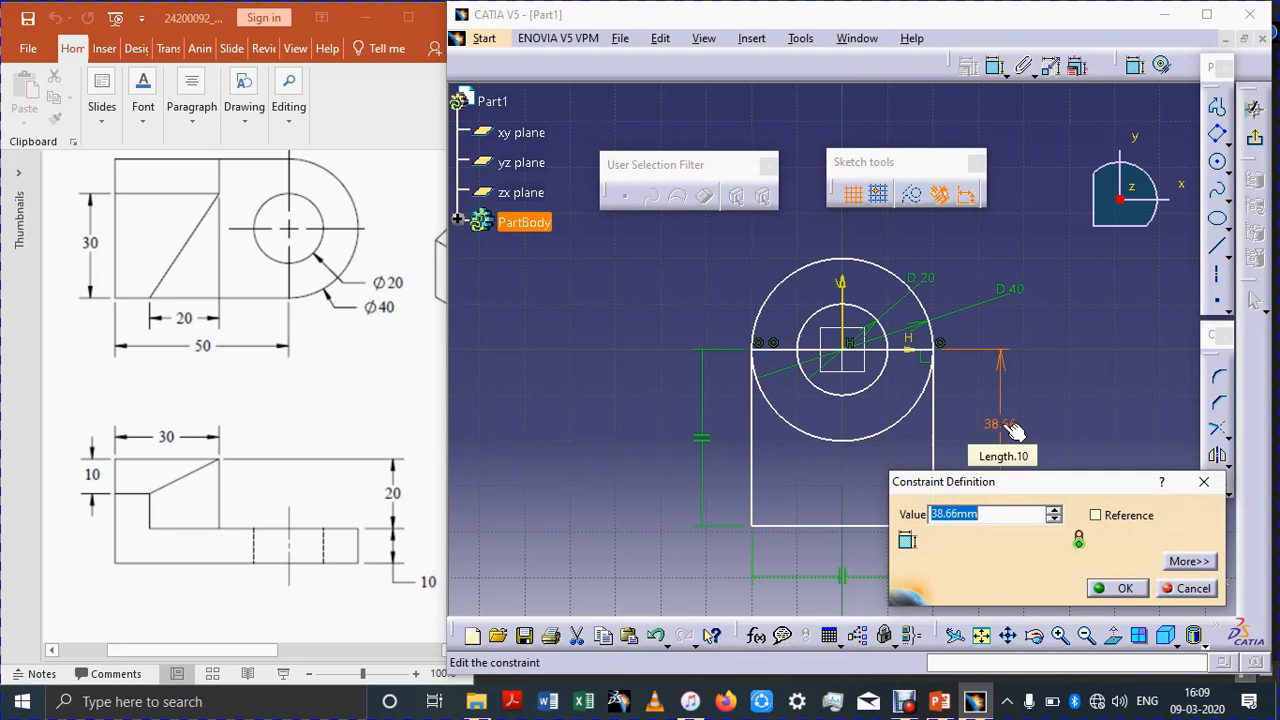
{"action": "type", "text": "50mm"}
{"action": "key", "text": "Return"}
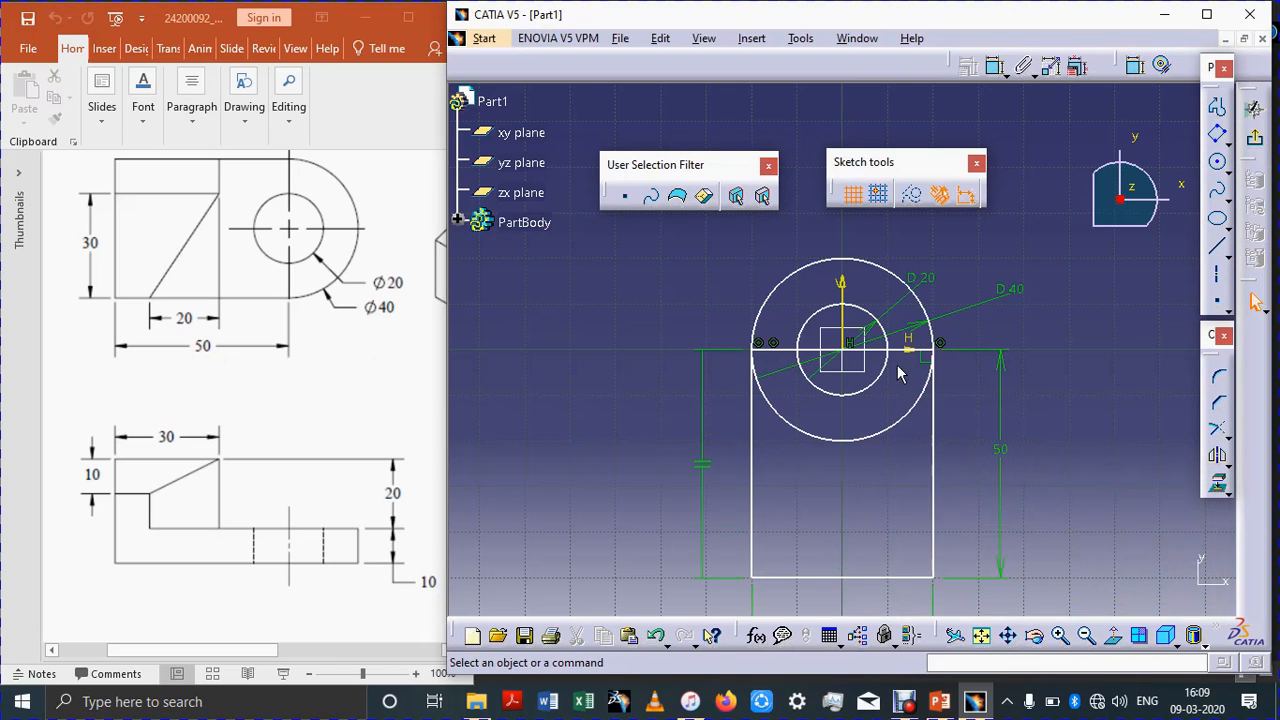
Step: Delete the rectangle's top edge and quick-trim away the outer circle's lower arc to form the base profile
{"action": "left_click", "coordinate": [775, 355]}
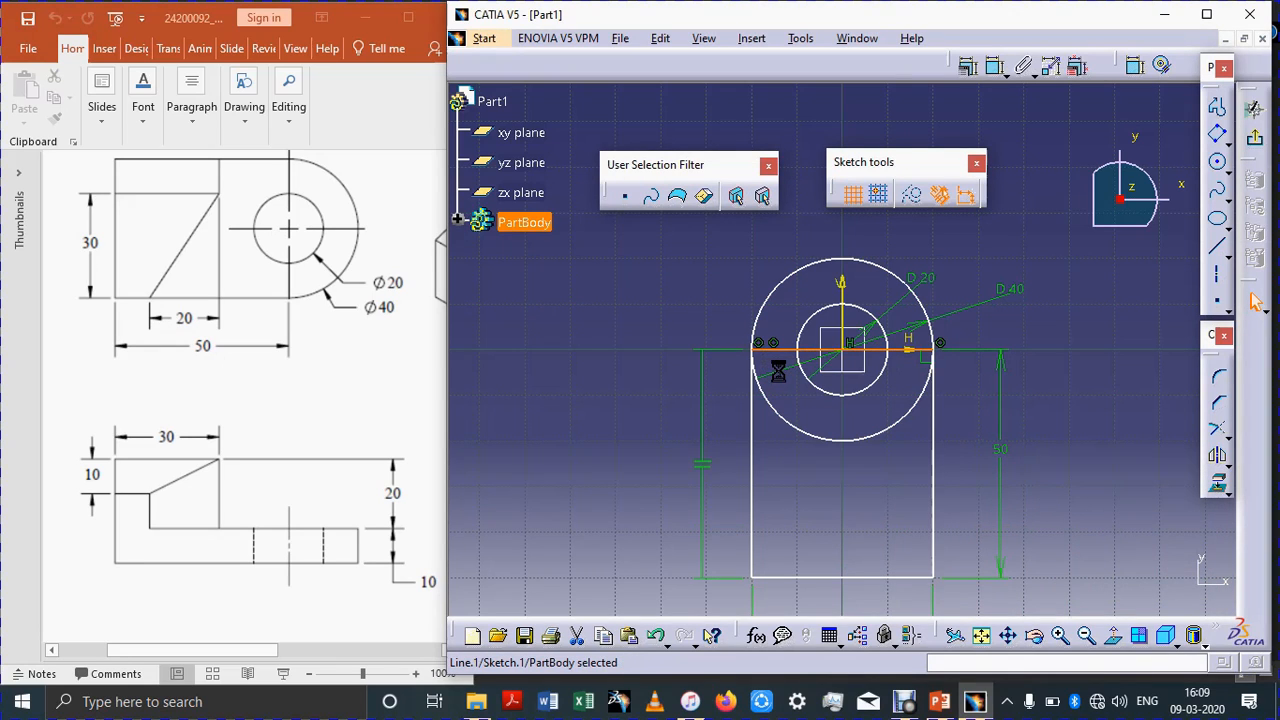
{"action": "key", "text": "Delete"}
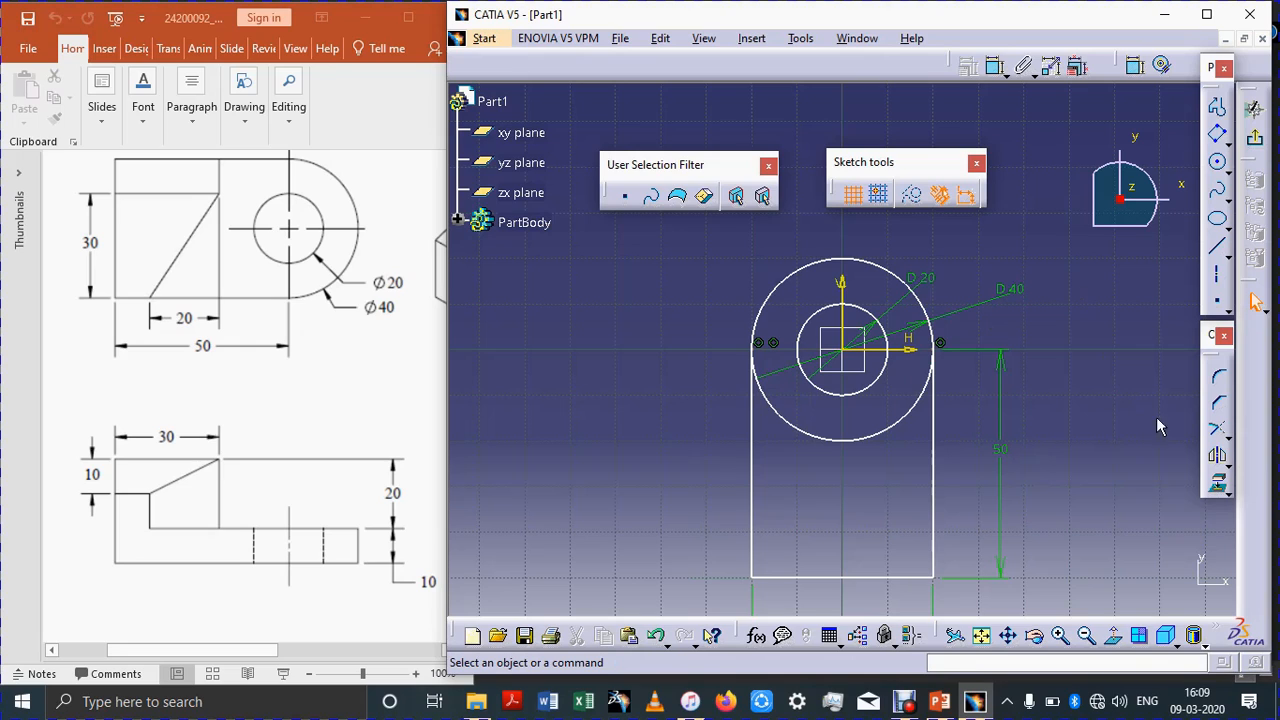
{"action": "left_click", "coordinate": [1225, 436]}
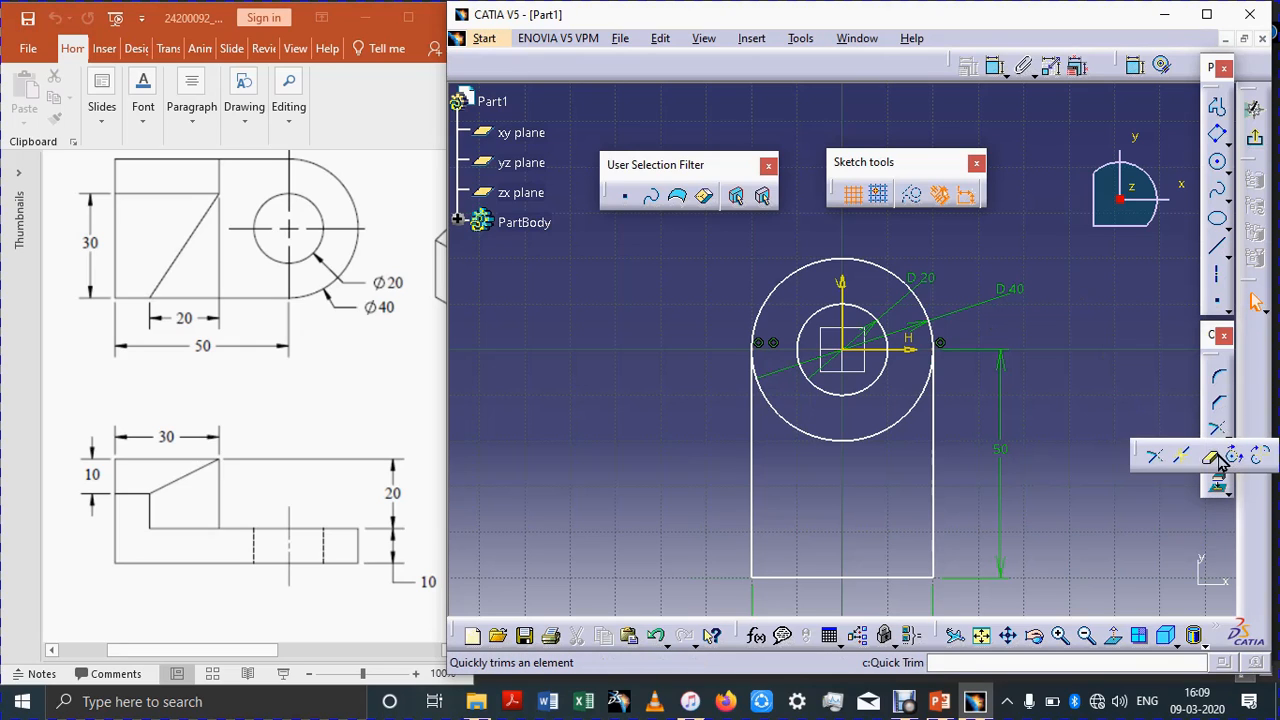
{"action": "left_click", "coordinate": [1210, 457]}
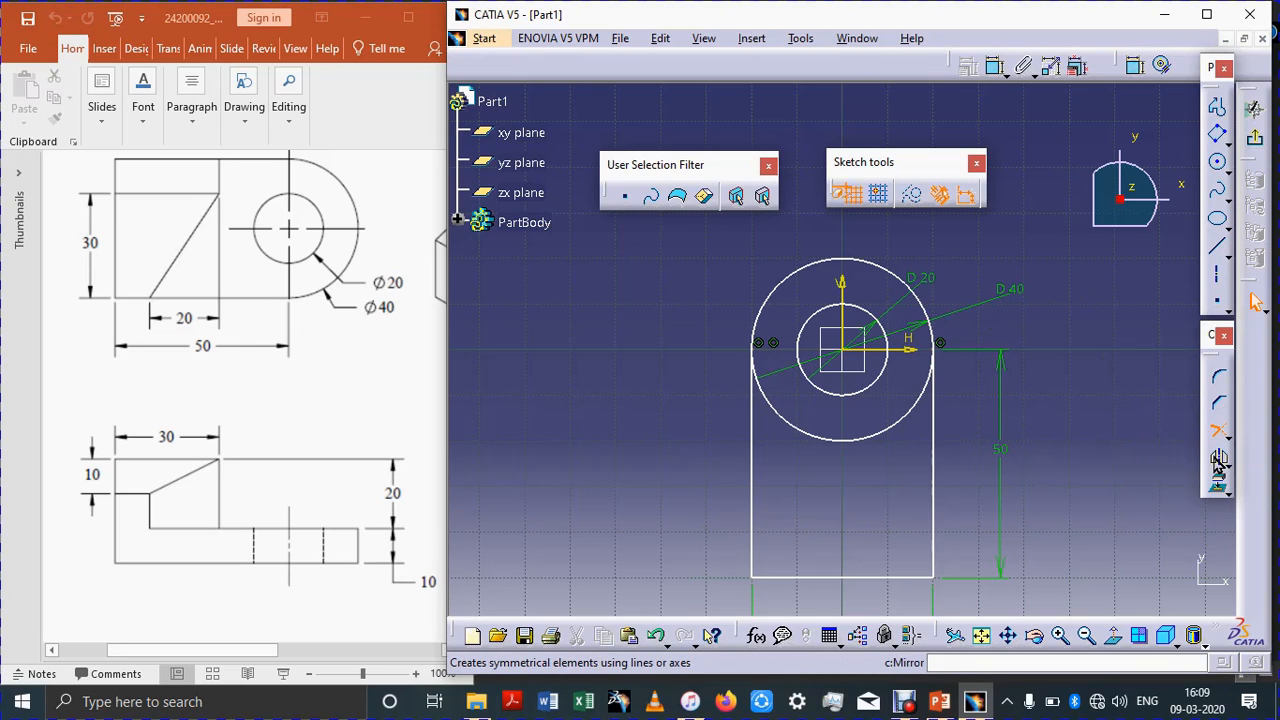
{"action": "left_click", "coordinate": [865, 436]}
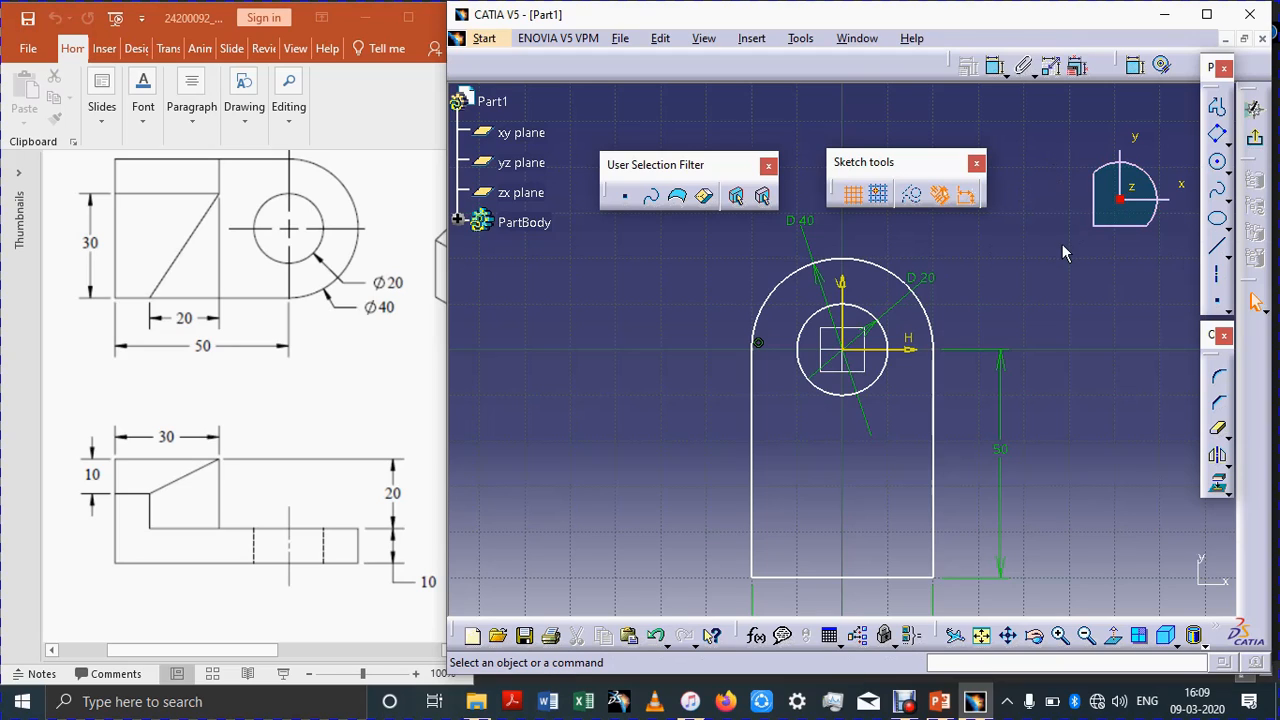
Step: Exit the sketch and pad the base profile to a length of 10 mm
{"action": "left_click", "coordinate": [1254, 108]}
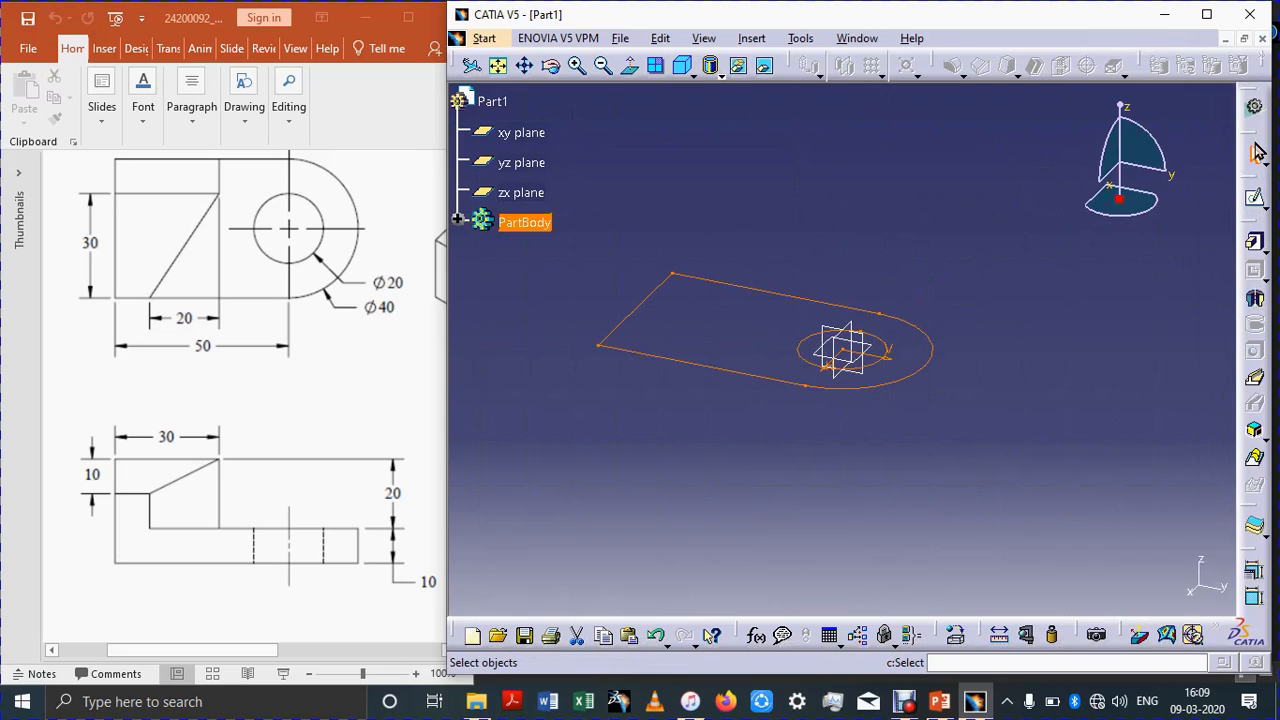
{"action": "left_click", "coordinate": [1257, 245]}
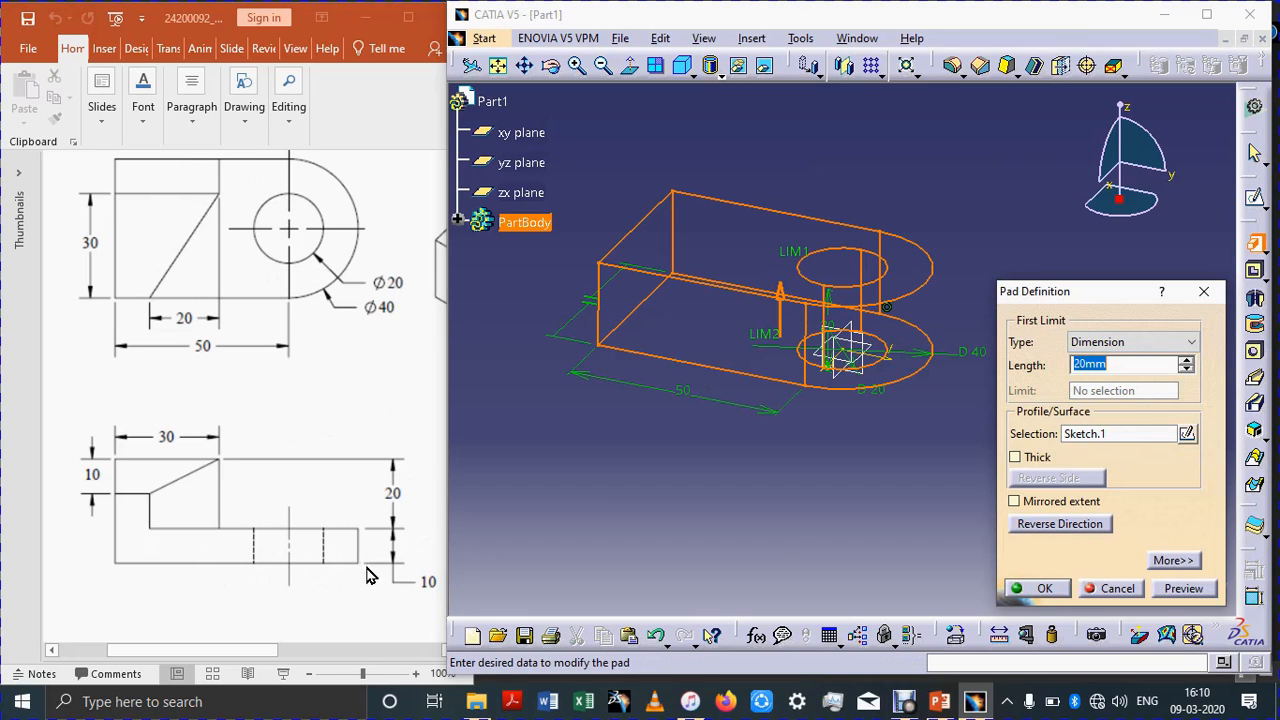
{"action": "type", "text": "10"}
{"action": "key", "text": "Return"}
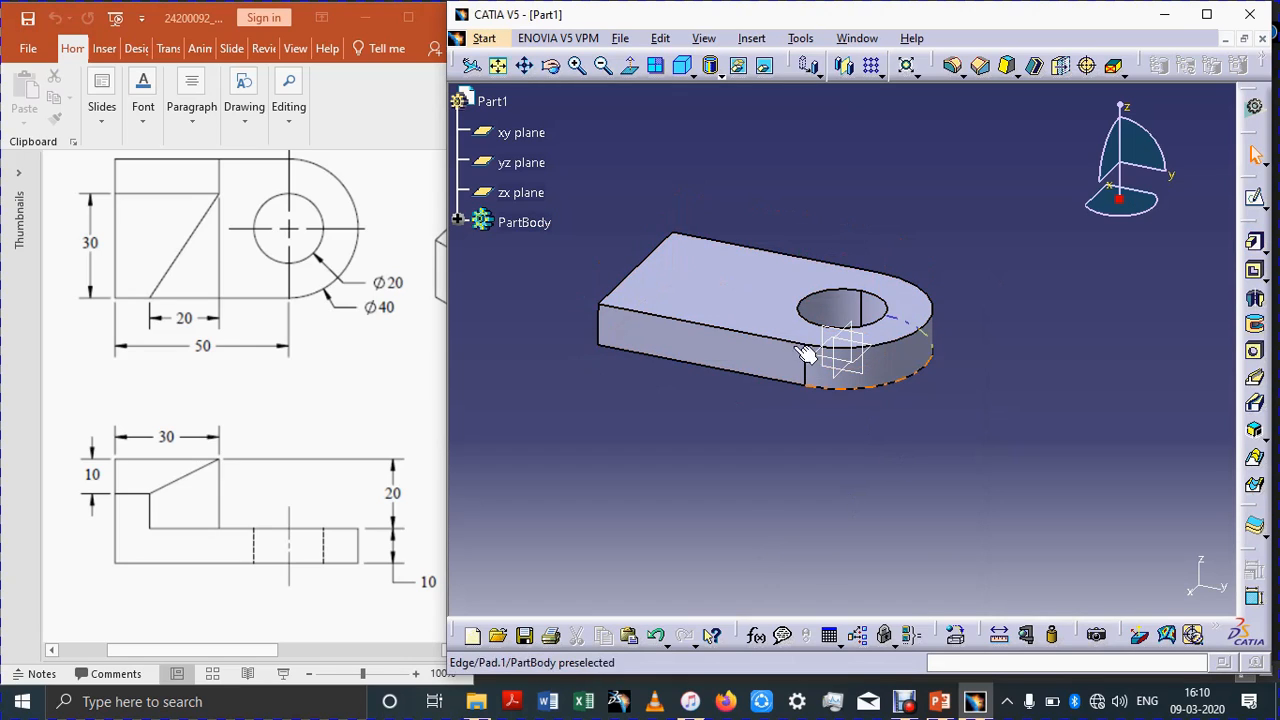
Step: Open a new sketch on the pad's top face and project the face's edges into it
{"action": "left_click", "coordinate": [745, 287]}
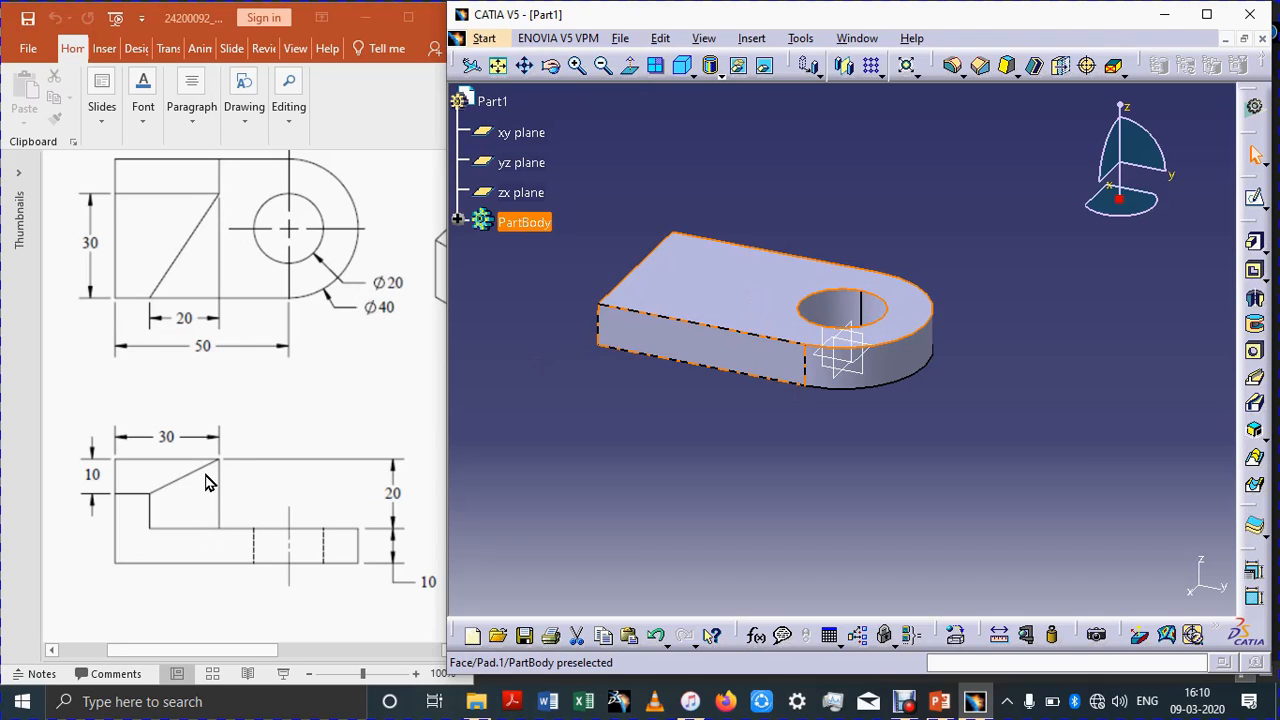
{"action": "left_click", "coordinate": [1256, 200]}
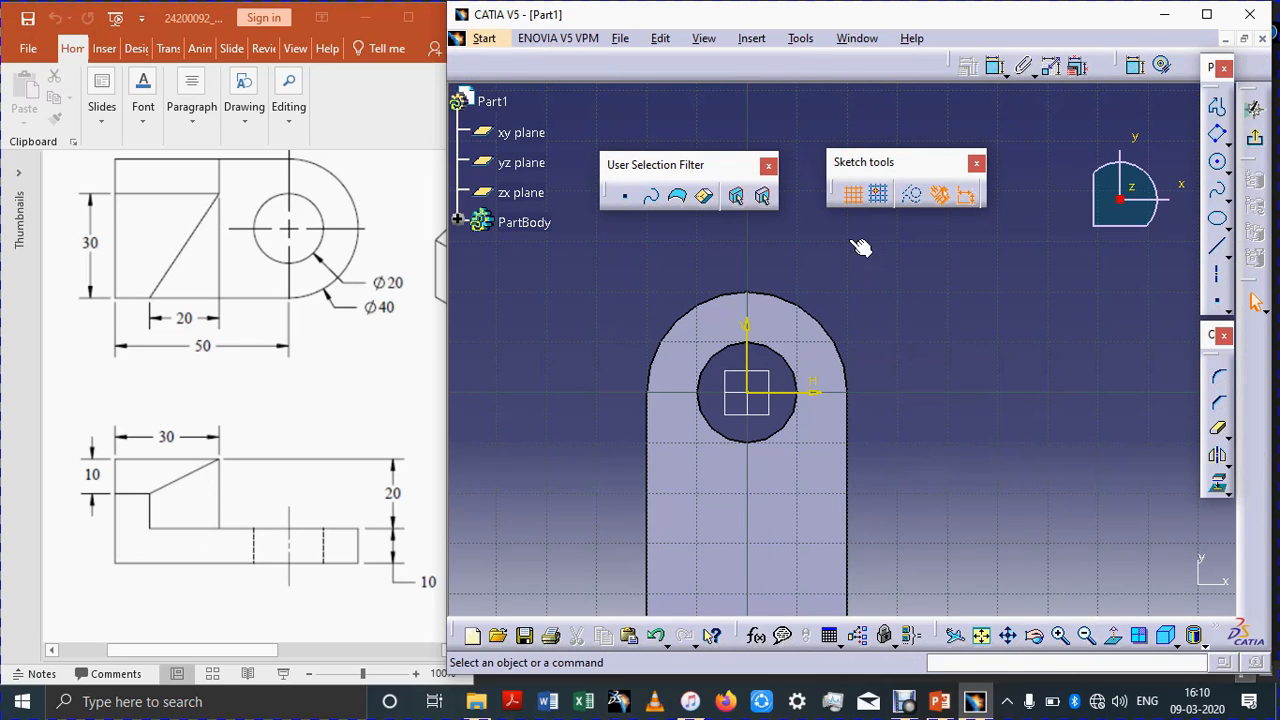
{"action": "left_click", "coordinate": [1167, 637]}
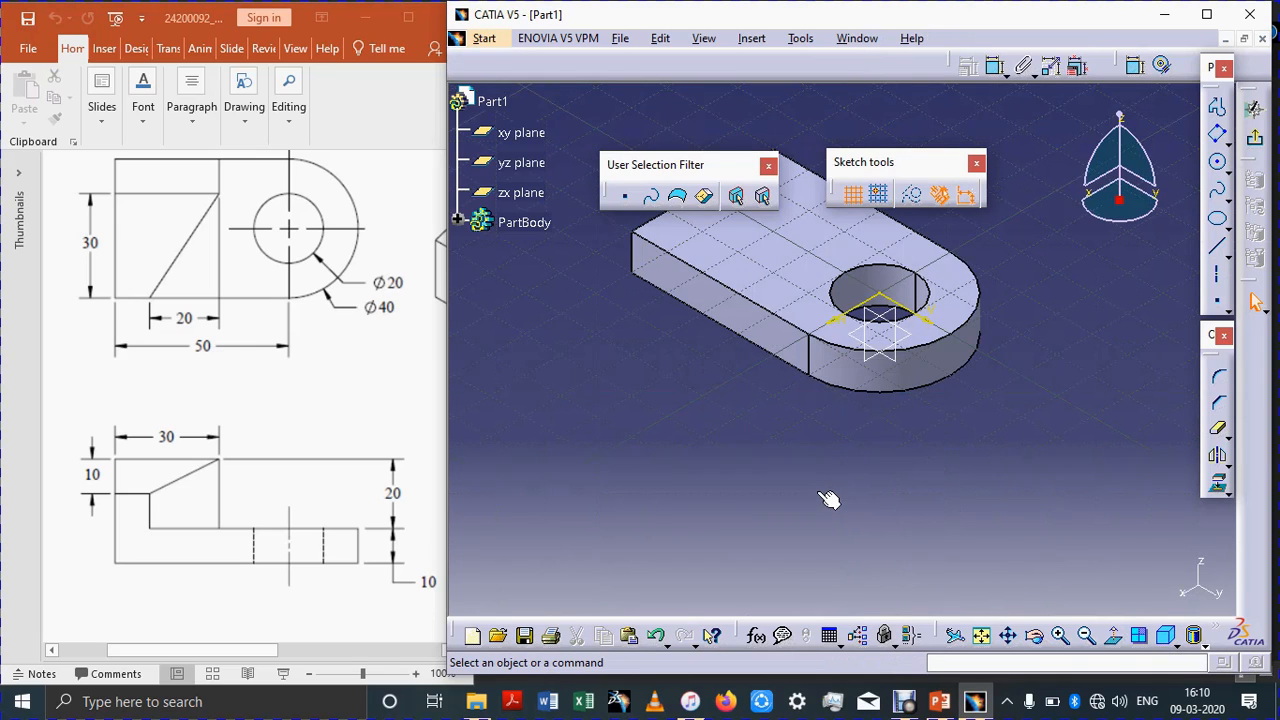
{"action": "middle_click_drag", "start_coordinate": [828, 530], "coordinate": [843, 594]}
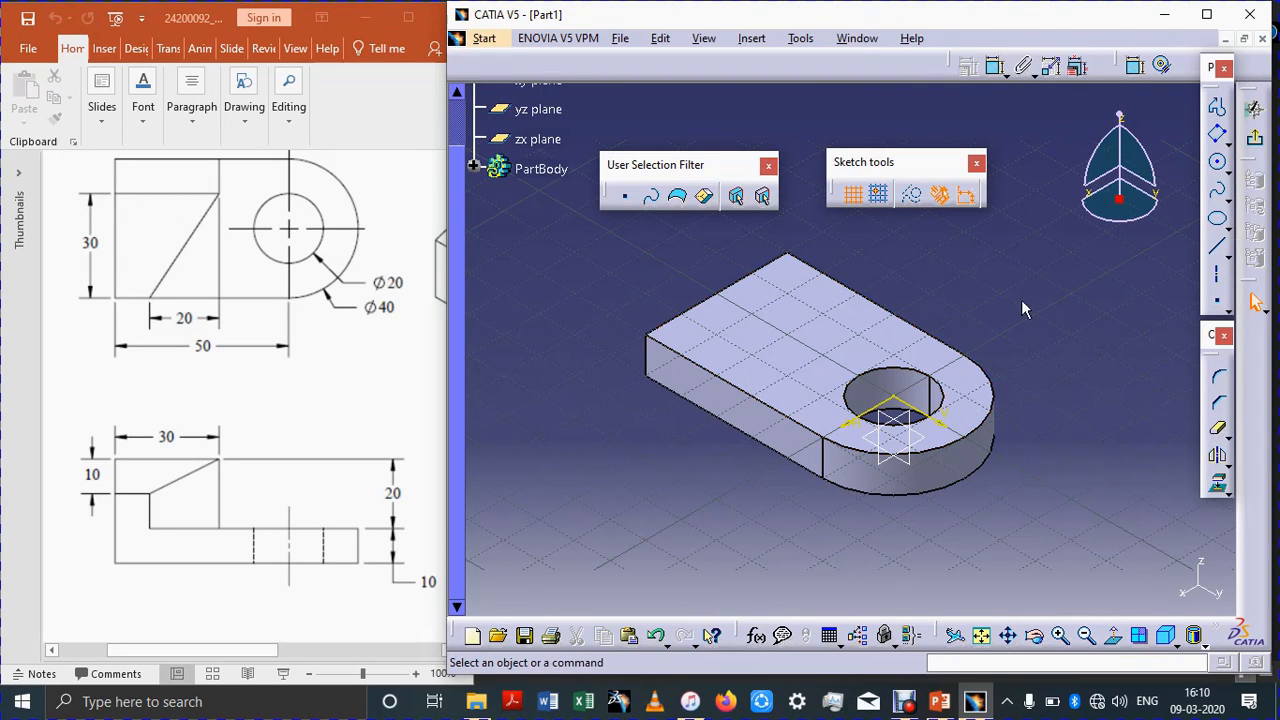
{"action": "left_click", "coordinate": [1219, 490]}
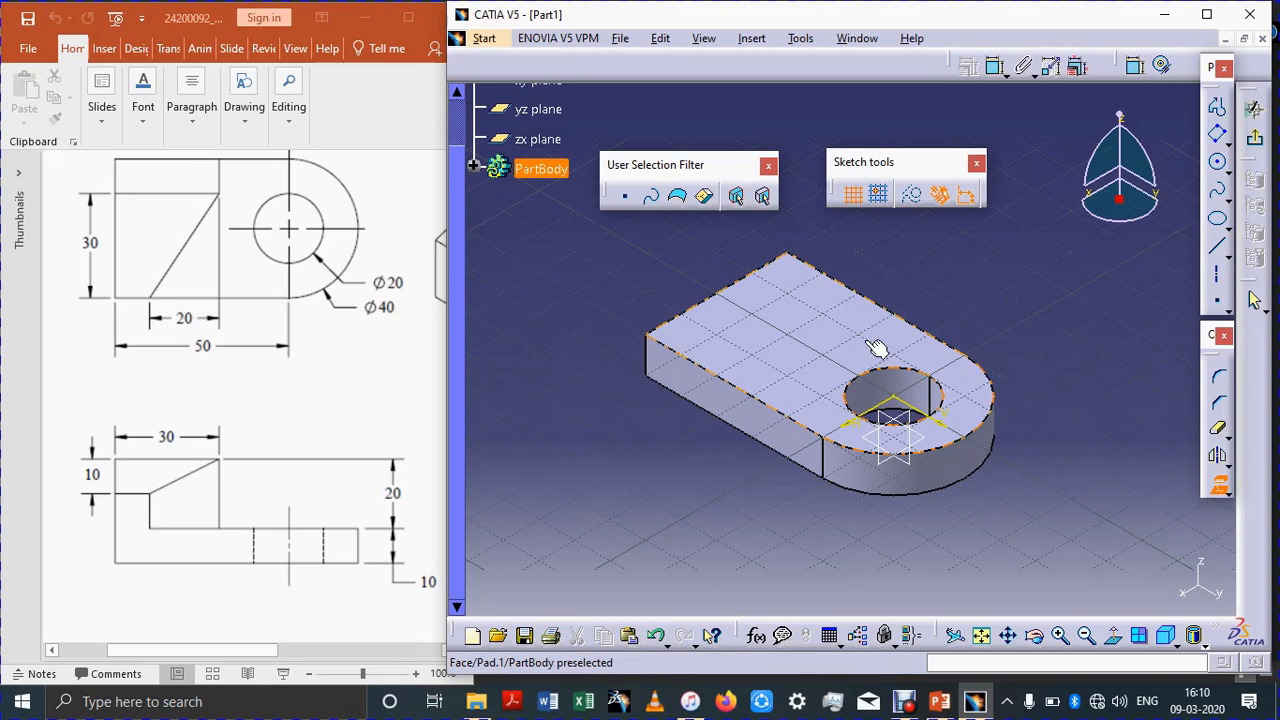
{"action": "left_click", "coordinate": [1099, 437]}
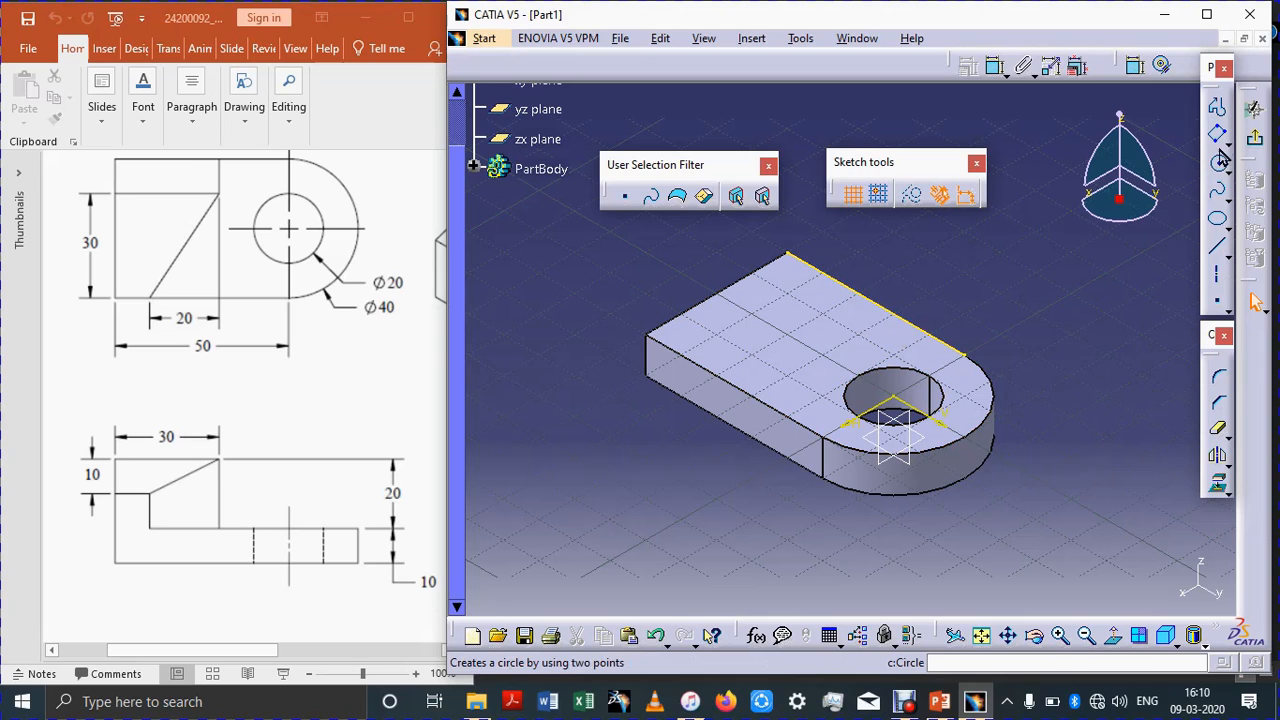
Step: Draw an oriented rectangle along the top face's back edge, starting at its left corner
{"action": "left_click", "coordinate": [798, 257]}
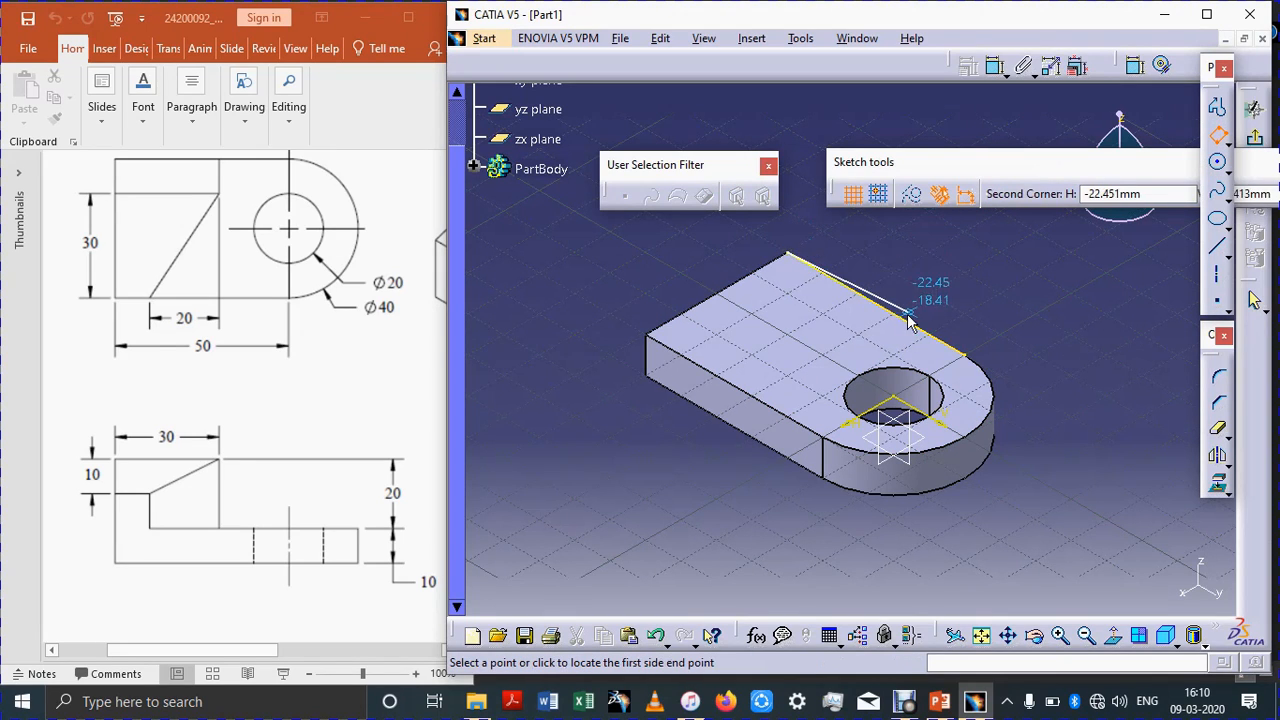
{"action": "left_click", "coordinate": [912, 326]}
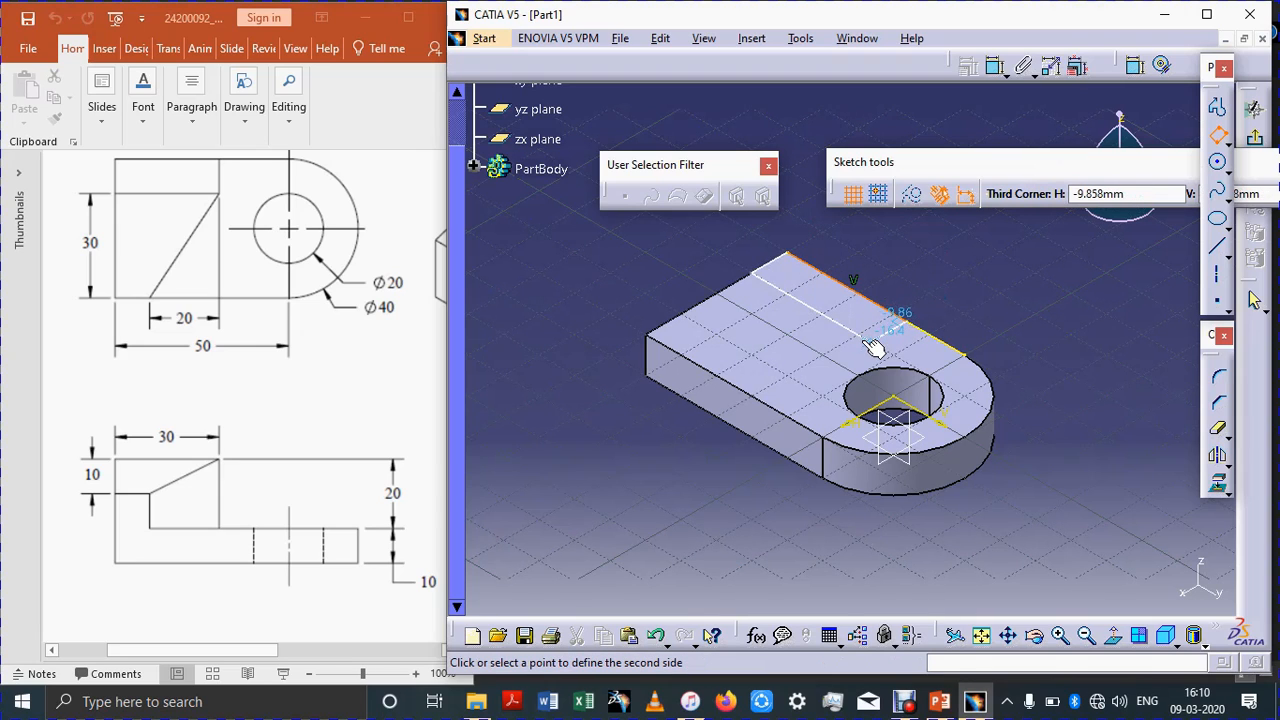
{"action": "left_click", "coordinate": [872, 340]}
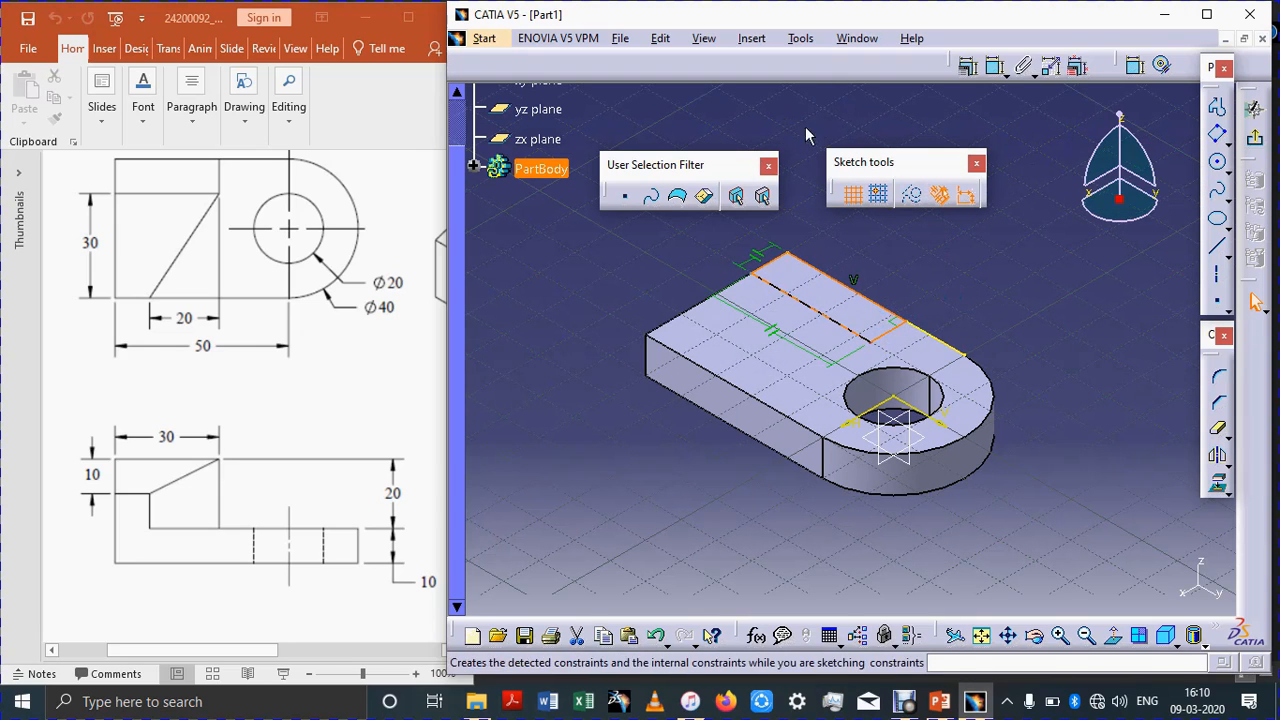
Step: Dimension the rectangle's short side and set it to 10 mm
{"action": "left_click", "coordinate": [993, 68]}
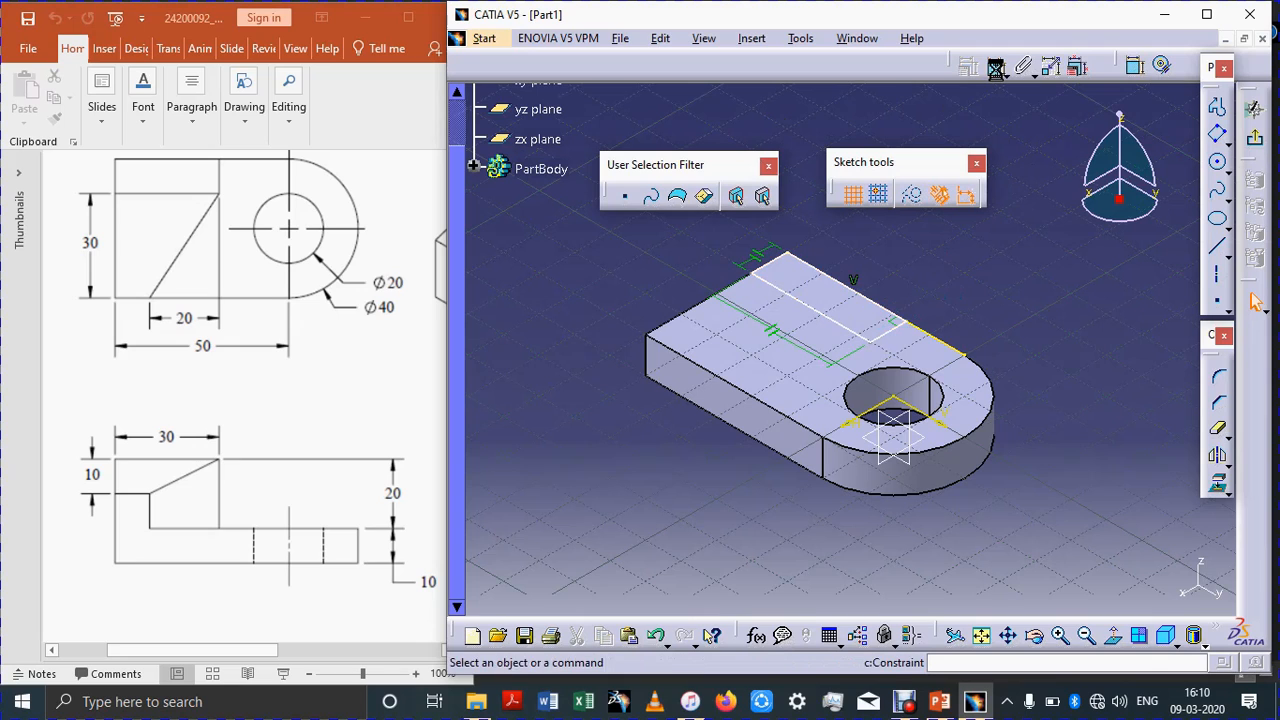
{"action": "left_click", "coordinate": [993, 66]}
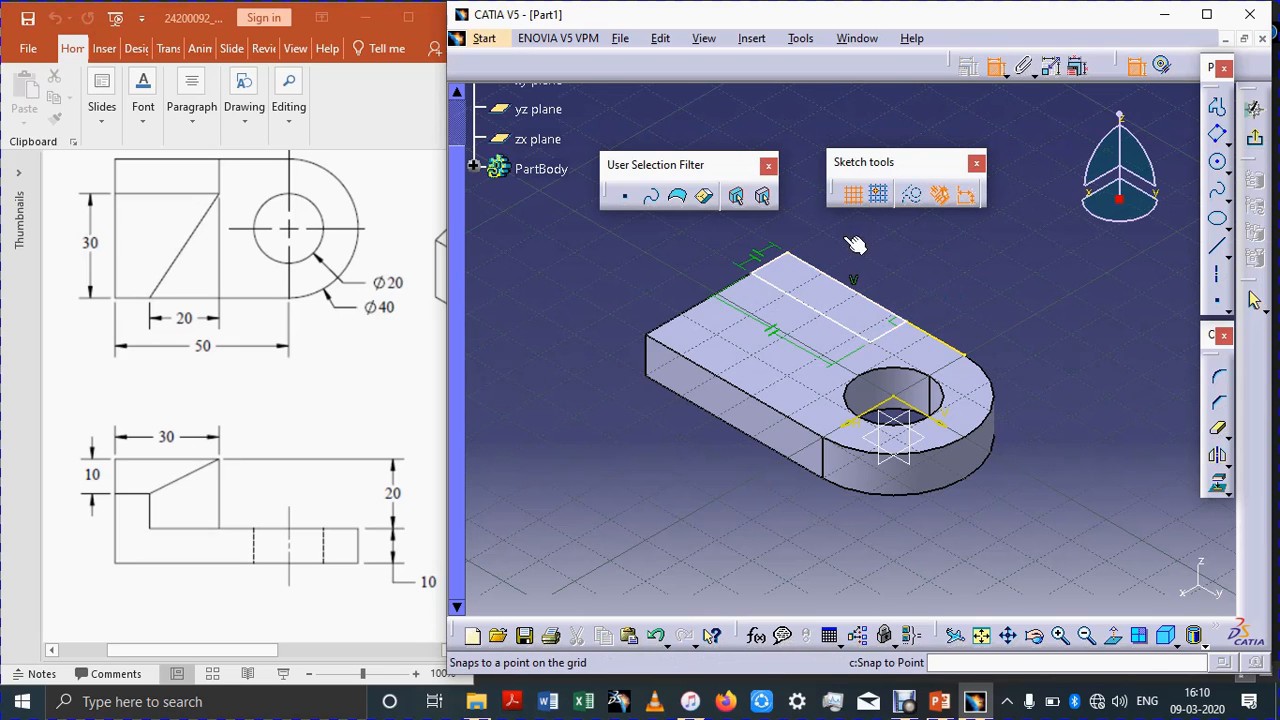
{"action": "left_click", "coordinate": [888, 334]}
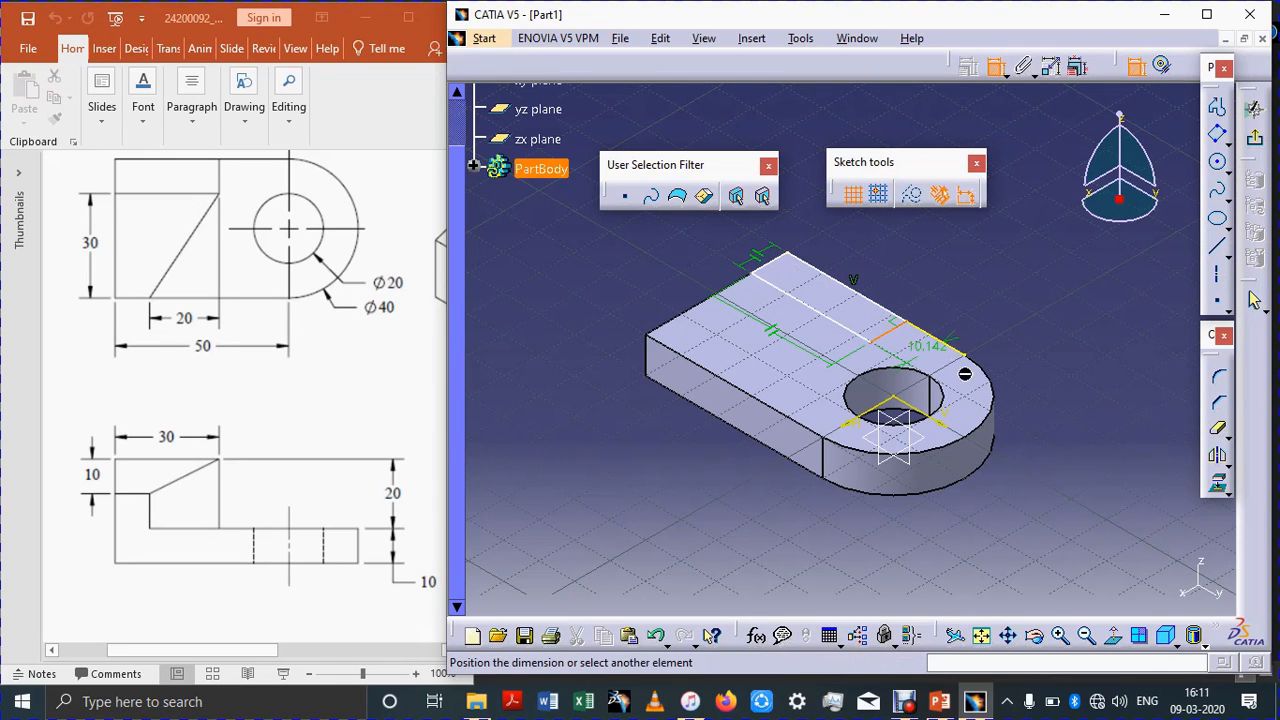
{"action": "left_click", "coordinate": [1064, 435]}
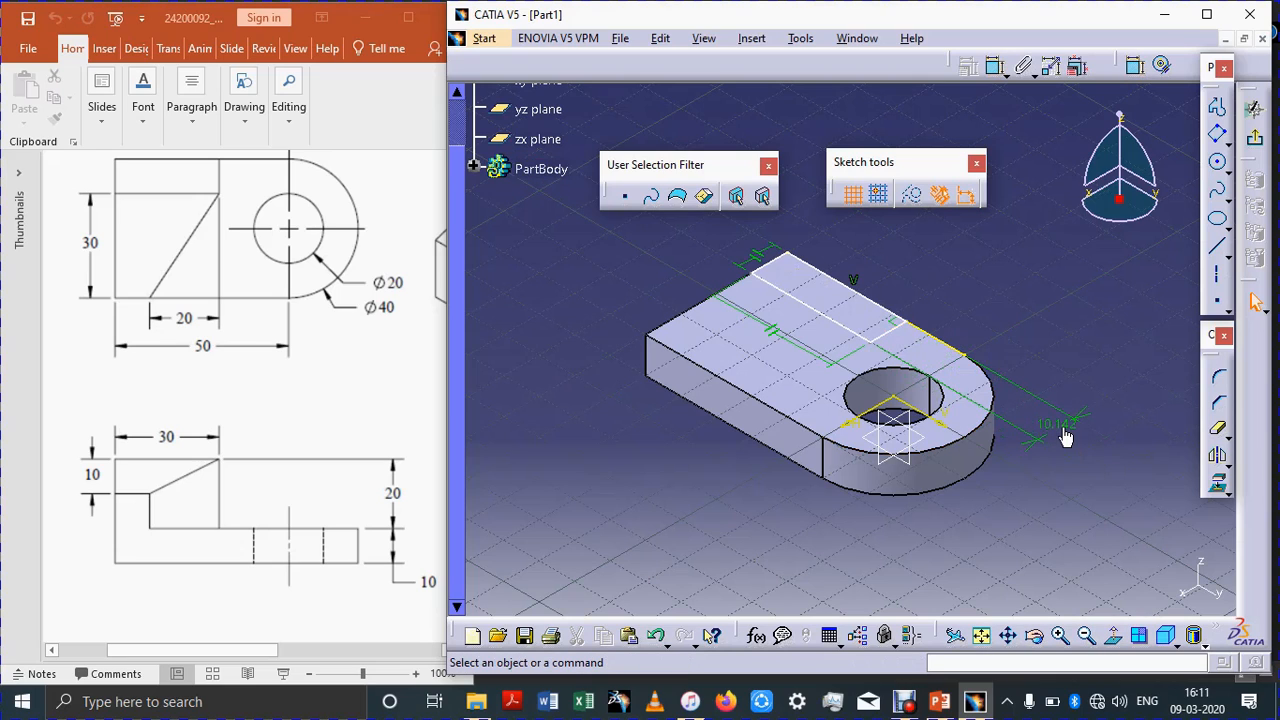
{"action": "double_click", "coordinate": [1066, 437]}
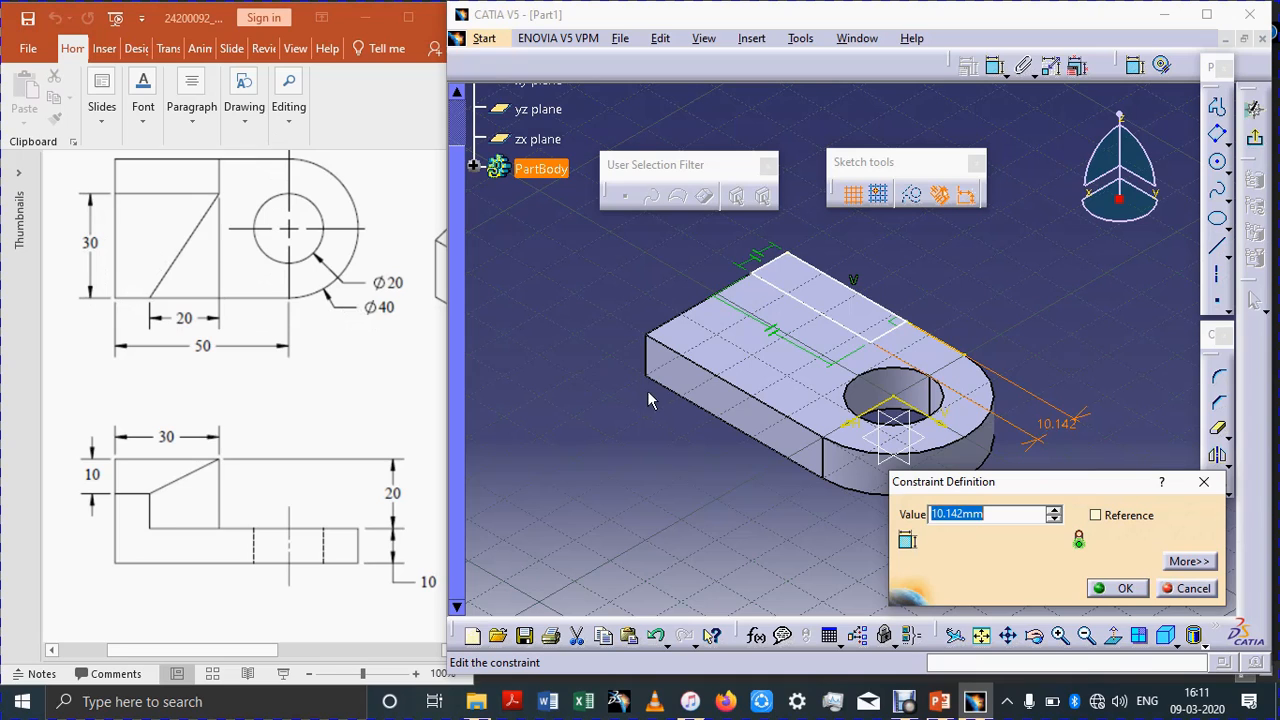
{"action": "type", "text": "10"}
{"action": "key", "text": "Return"}
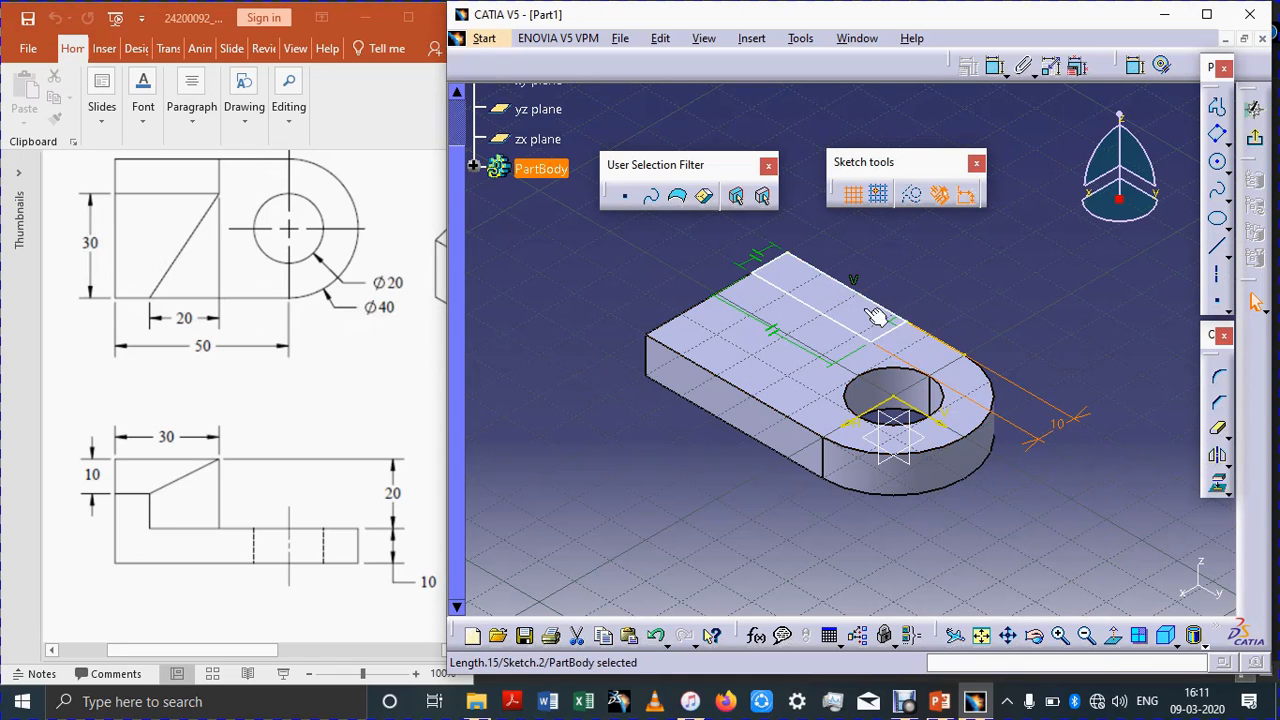
Step: Dimension the rectangle's long side along the back edge and set it to 30 mm
{"action": "left_click", "coordinate": [998, 76]}
{"action": "left_click", "coordinate": [860, 325]}
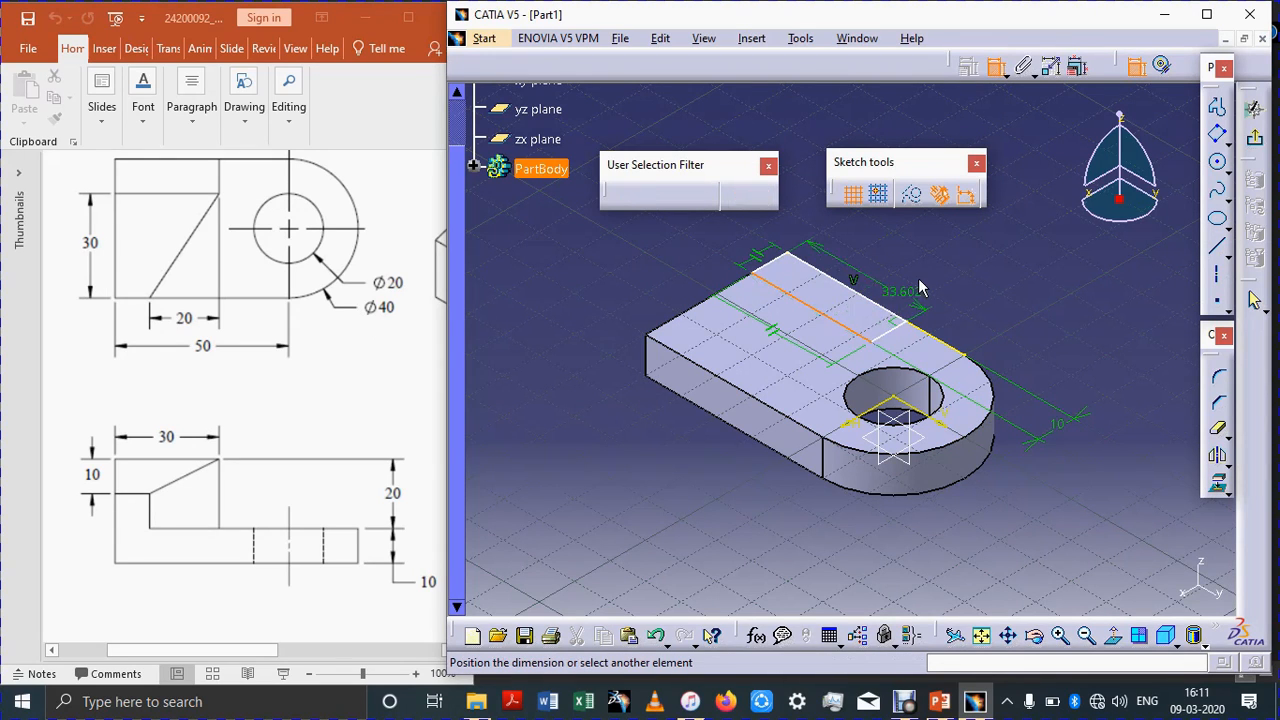
{"action": "left_click", "coordinate": [920, 276]}
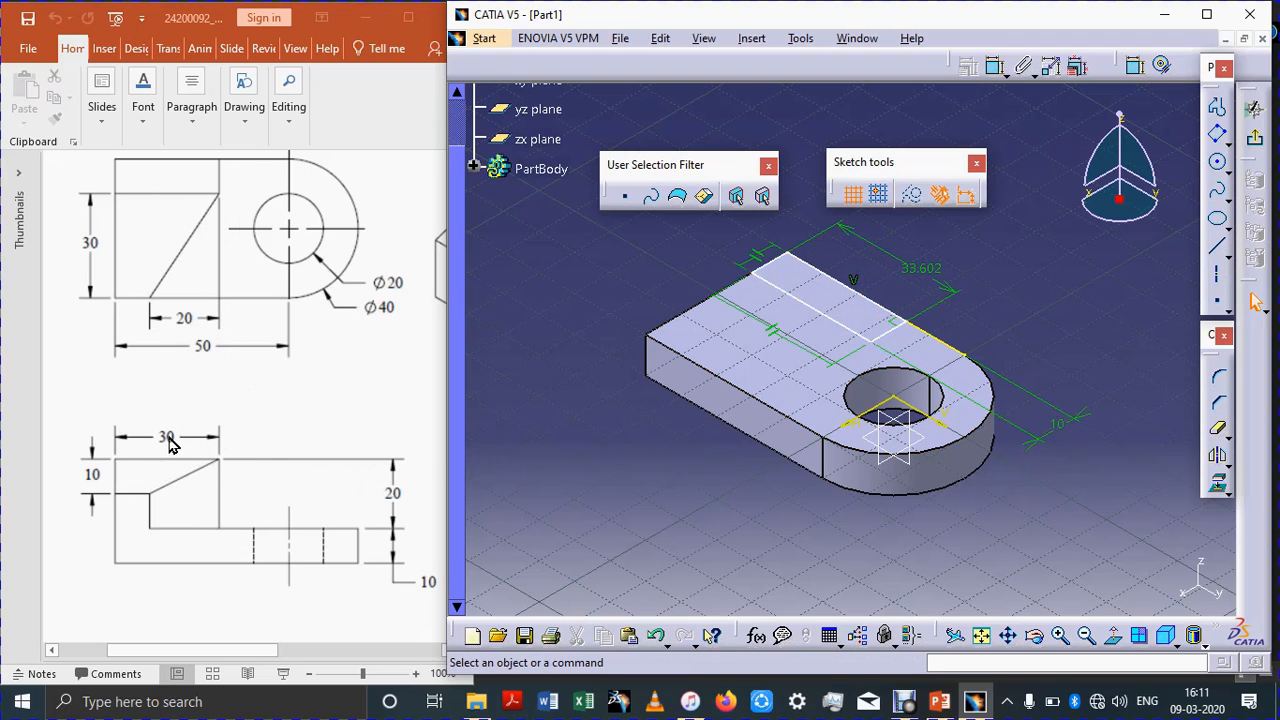
{"action": "double_click", "coordinate": [911, 270]}
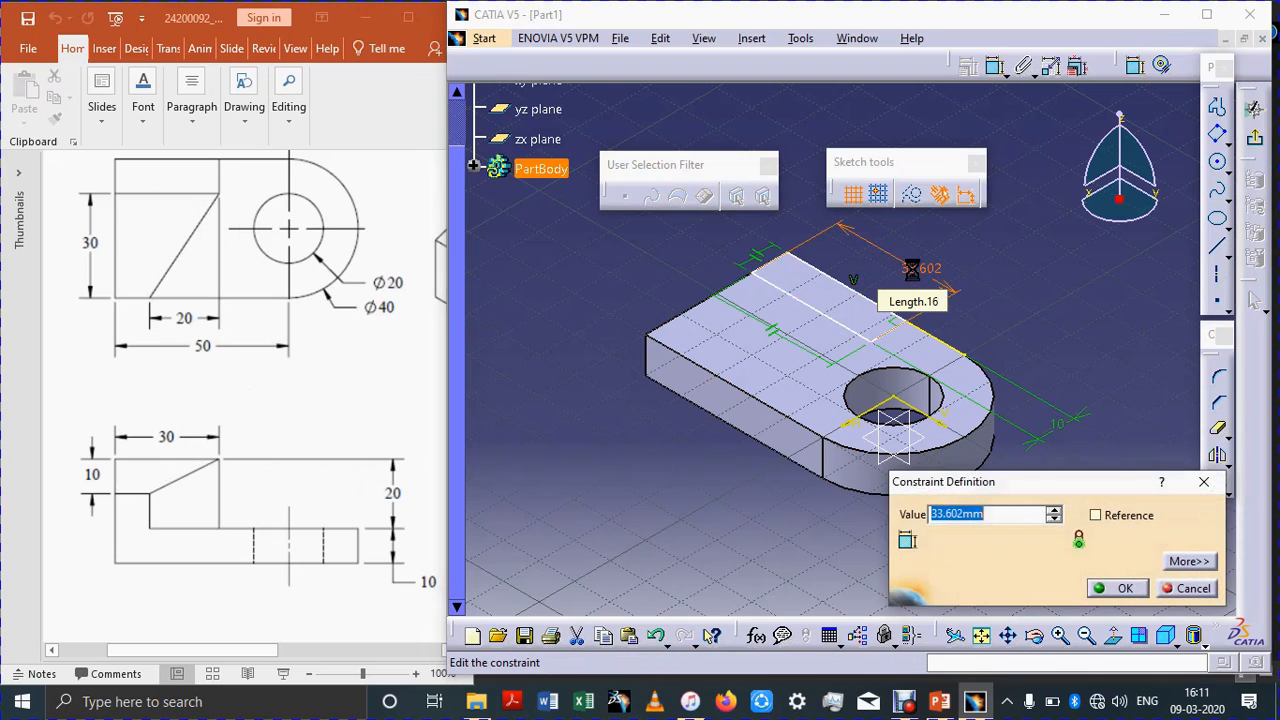
{"action": "type", "text": "30"}
{"action": "key", "text": "Return"}
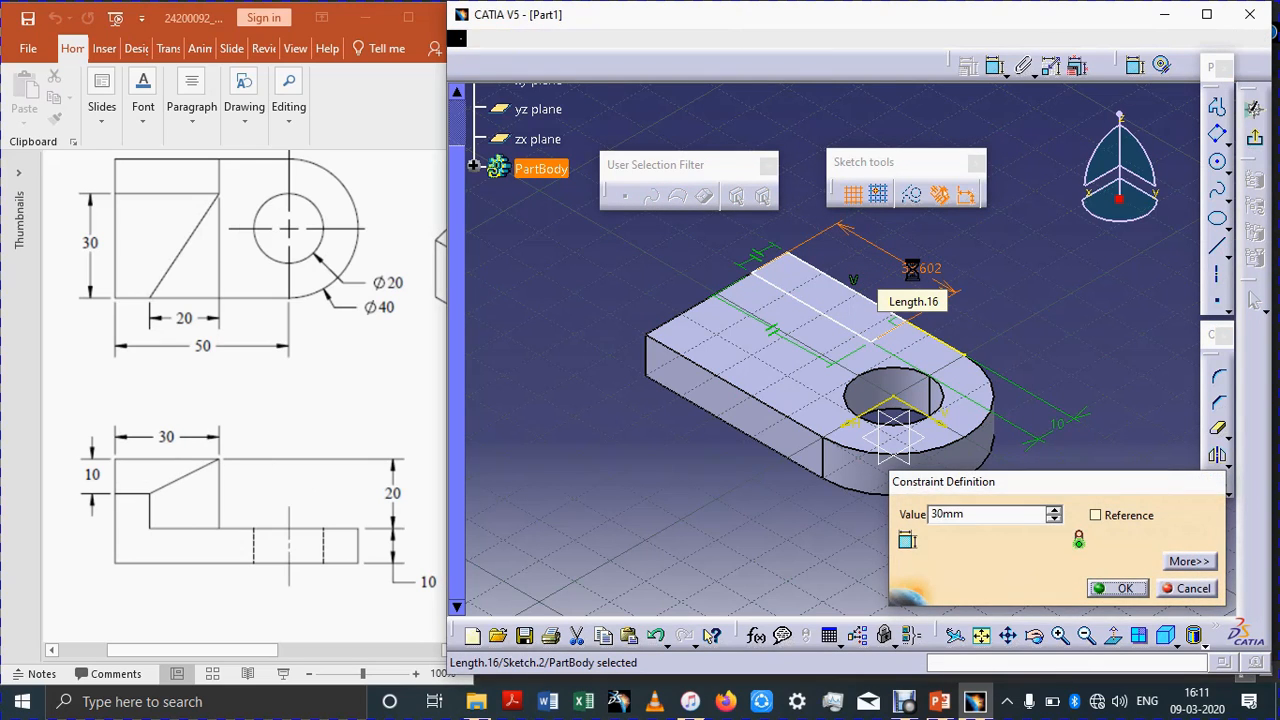
{"action": "left_click", "coordinate": [1035, 302]}
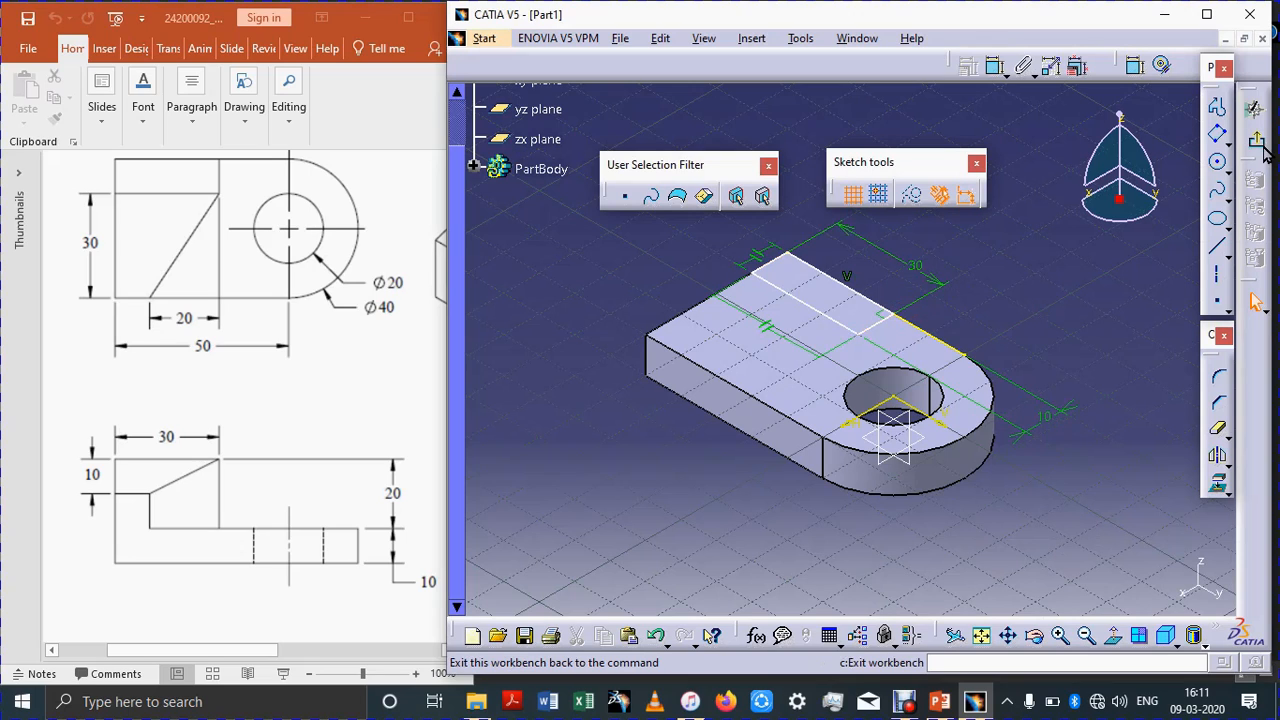
Step: Delete the projected outline of the top face from the sketch
{"action": "left_click", "coordinate": [941, 342]}
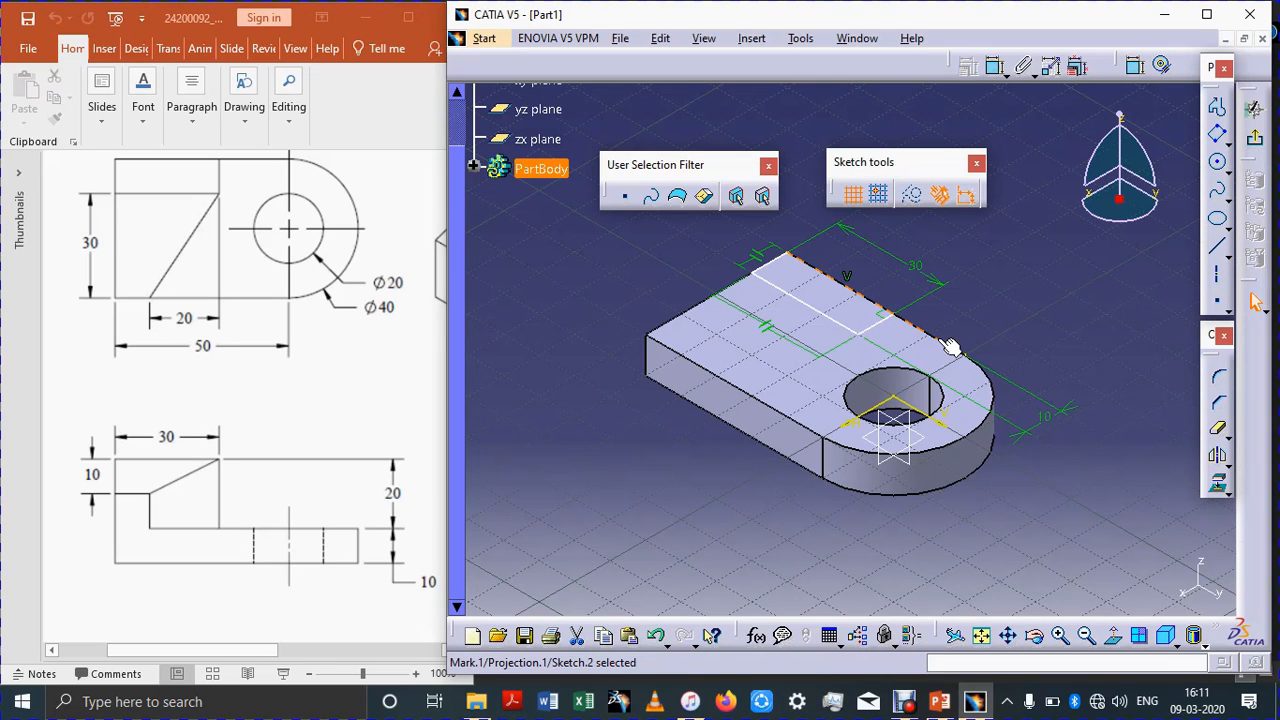
{"action": "right_click", "coordinate": [950, 346]}
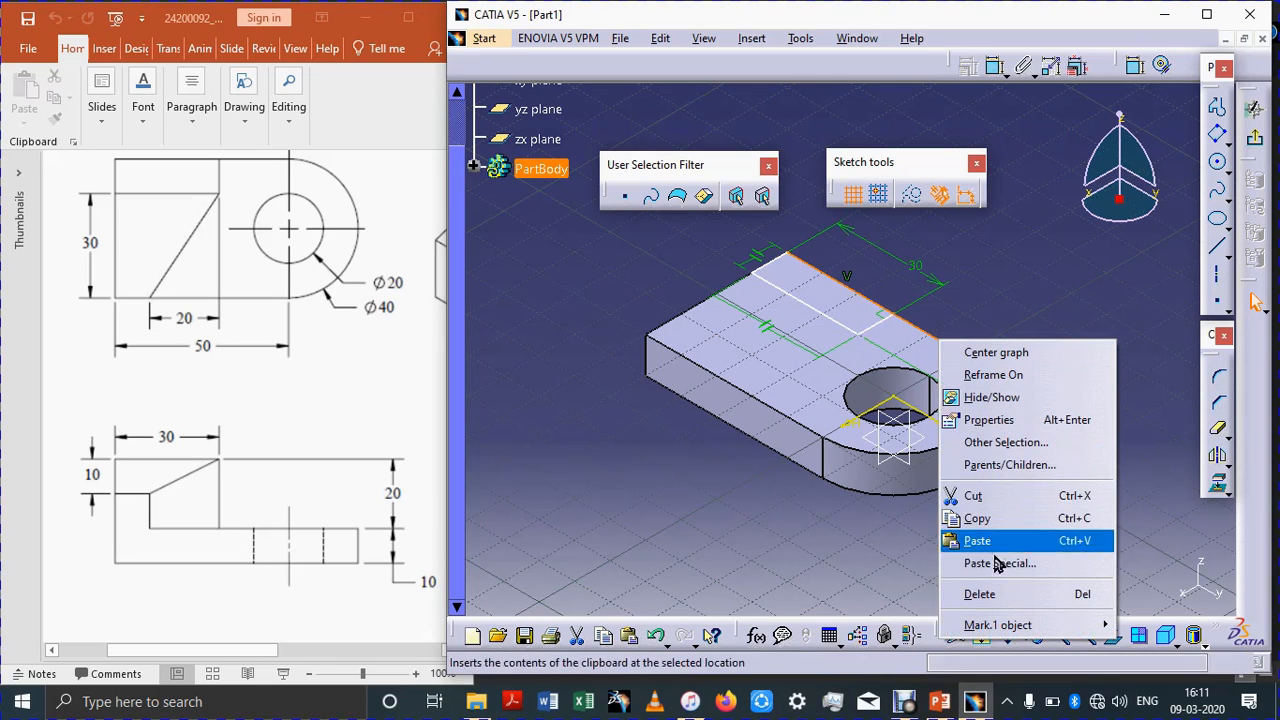
{"action": "left_click", "coordinate": [985, 594]}
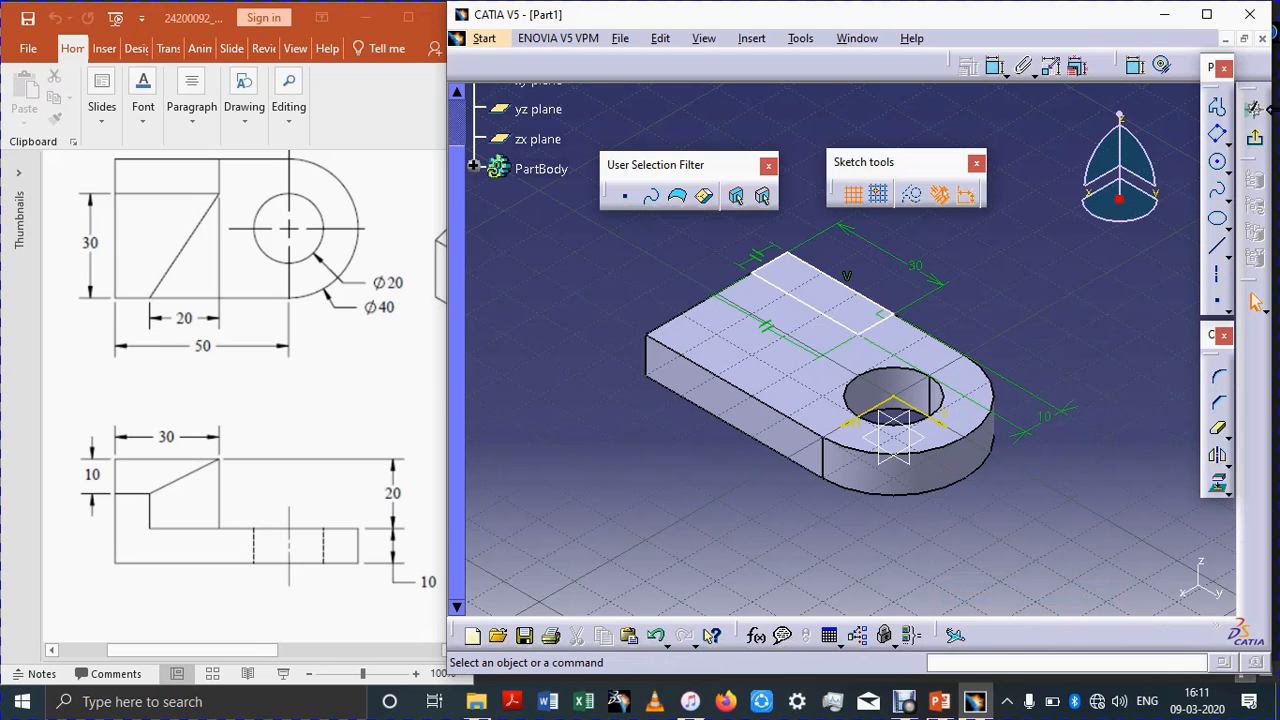
Step: Exit the sketch and pad the rectangle upward to a length of 20 mm
{"action": "left_click", "coordinate": [1262, 139]}
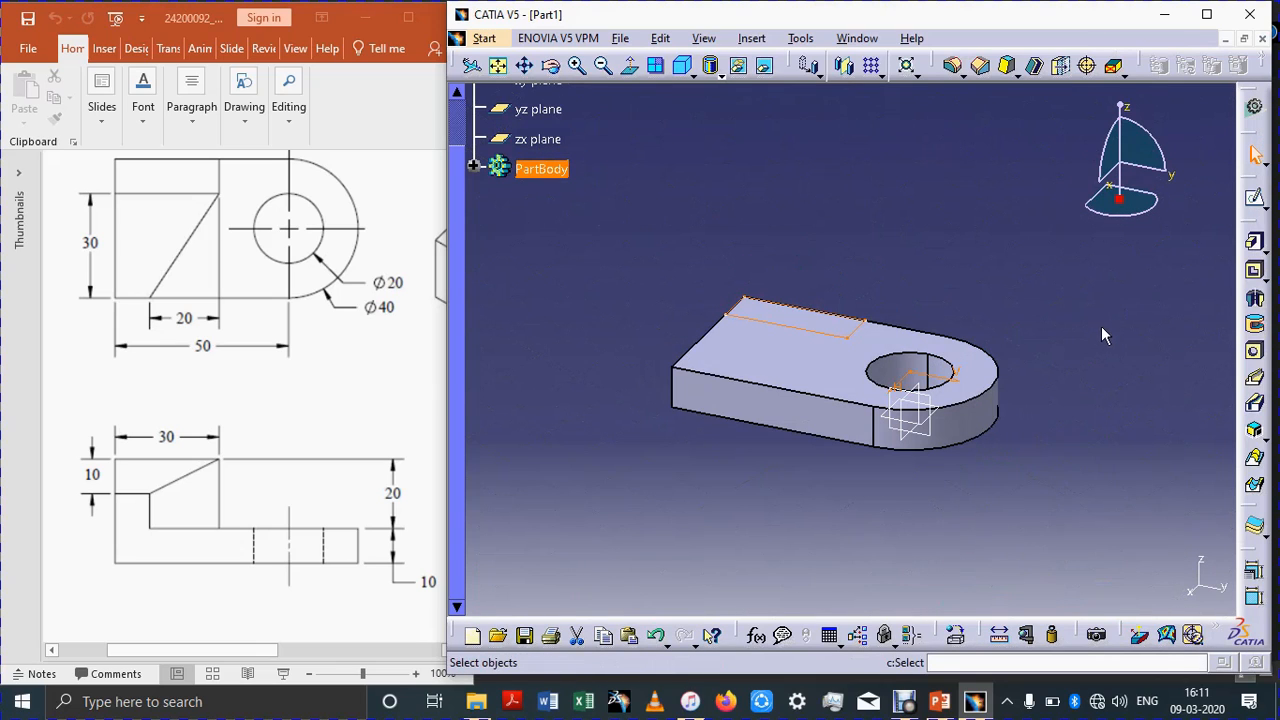
{"action": "left_click", "coordinate": [1264, 247]}
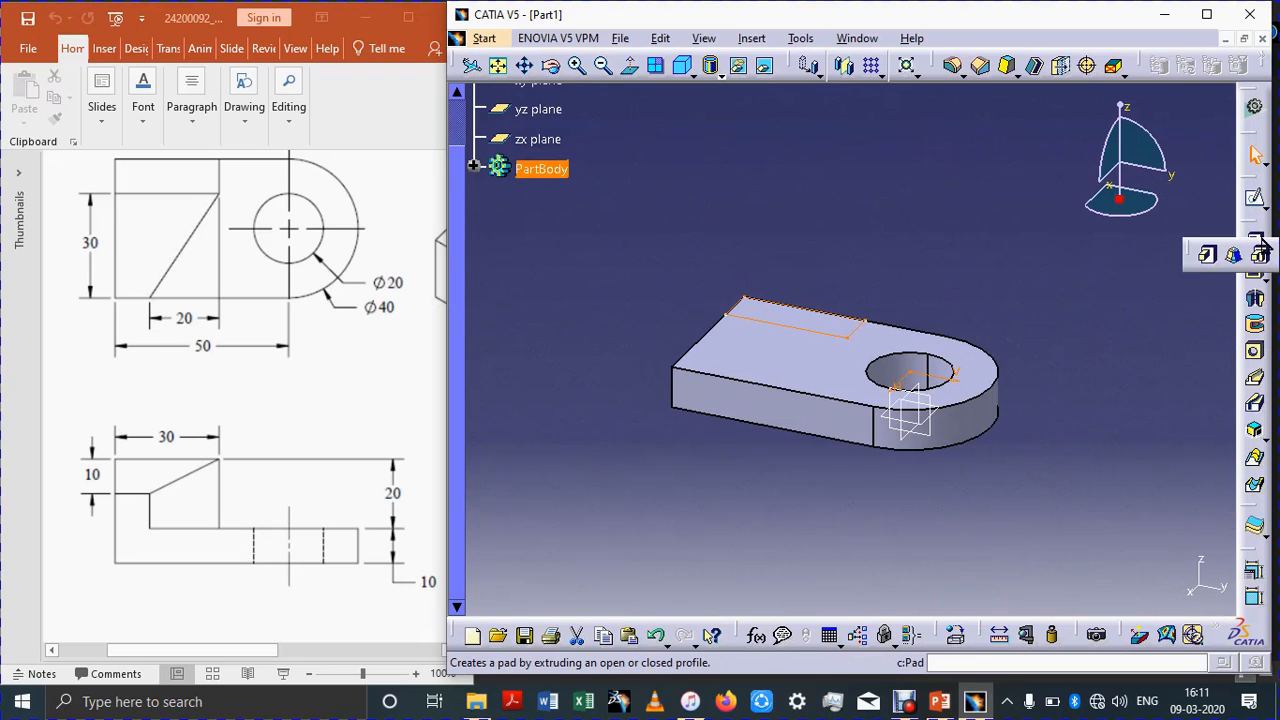
{"action": "left_click", "coordinate": [1207, 255]}
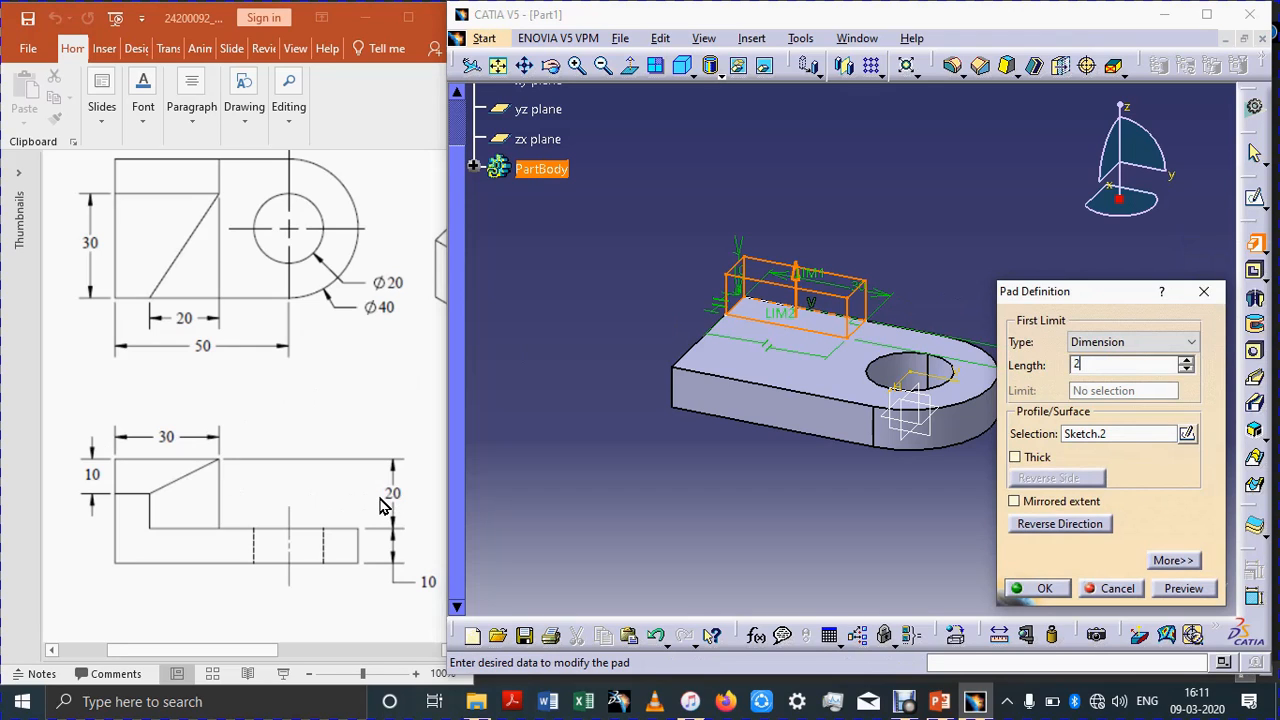
{"action": "key", "text": "Return"}
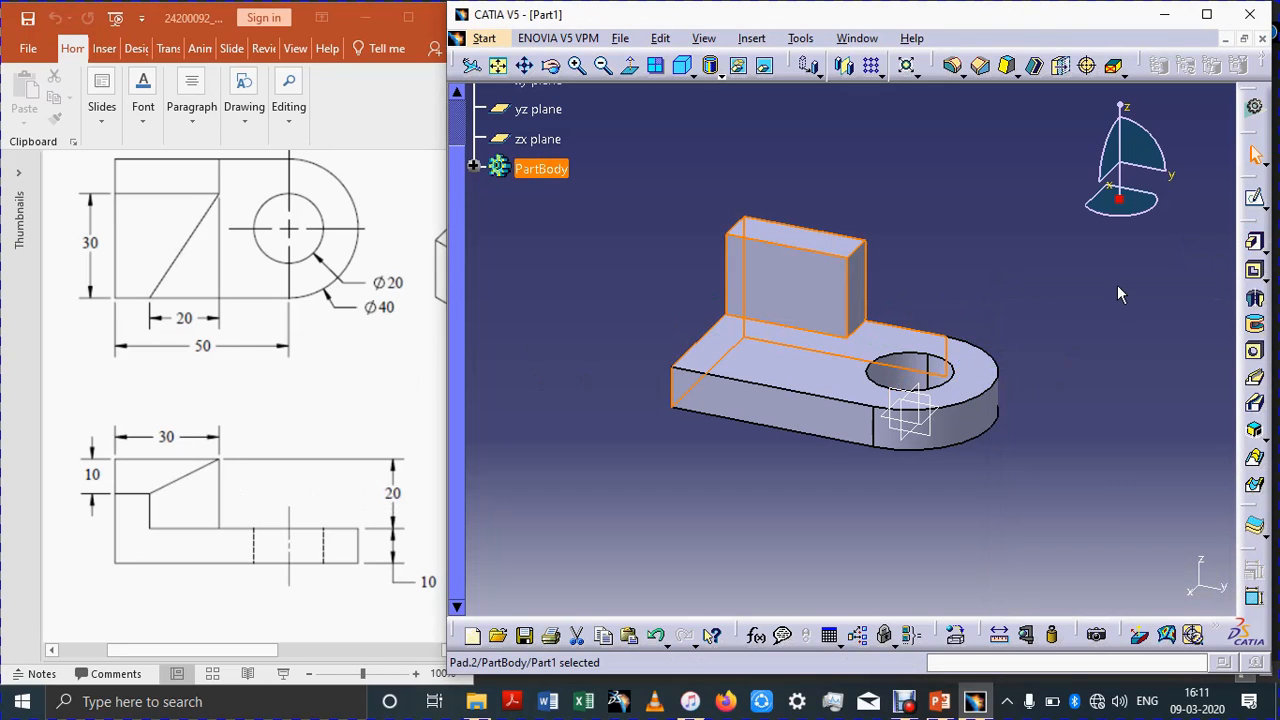
Step: Start a sketch on the upright block's front face and project the block's left edge into it
{"action": "left_click", "coordinate": [1110, 292]}
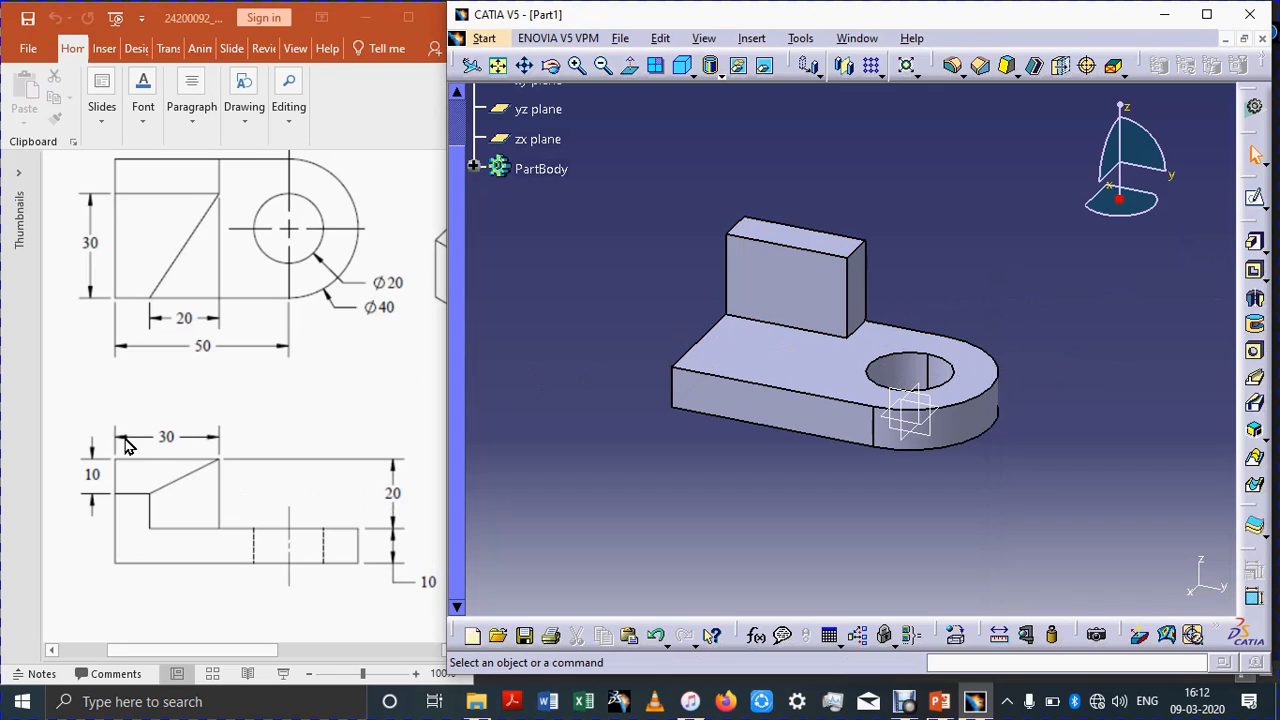
{"action": "left_click", "coordinate": [119, 523]}
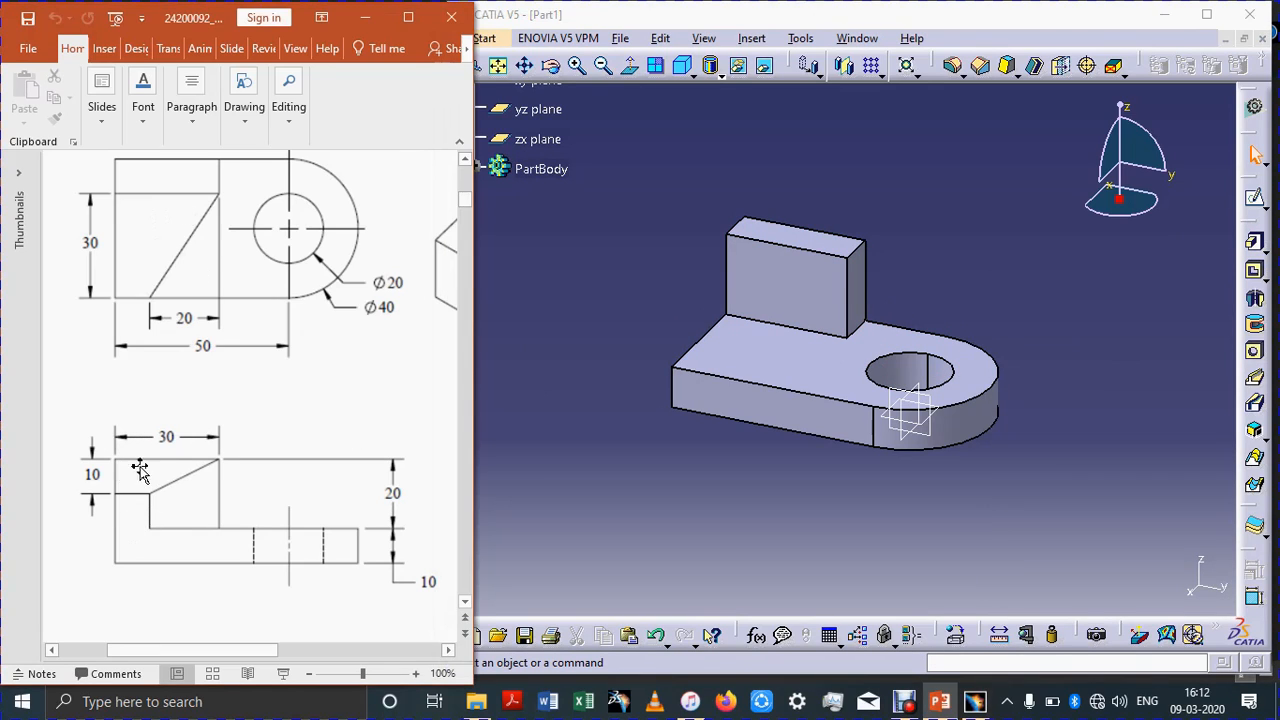
{"action": "left_click", "coordinate": [805, 294]}
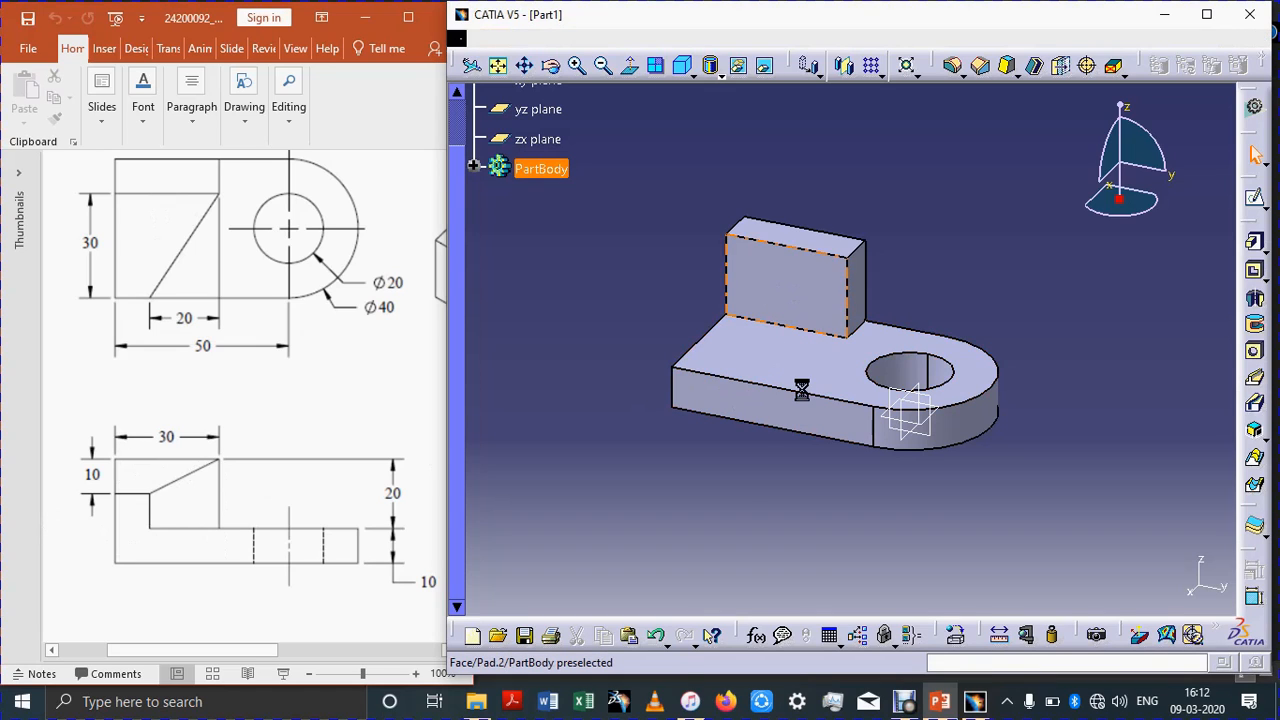
{"action": "left_click", "coordinate": [1257, 202]}
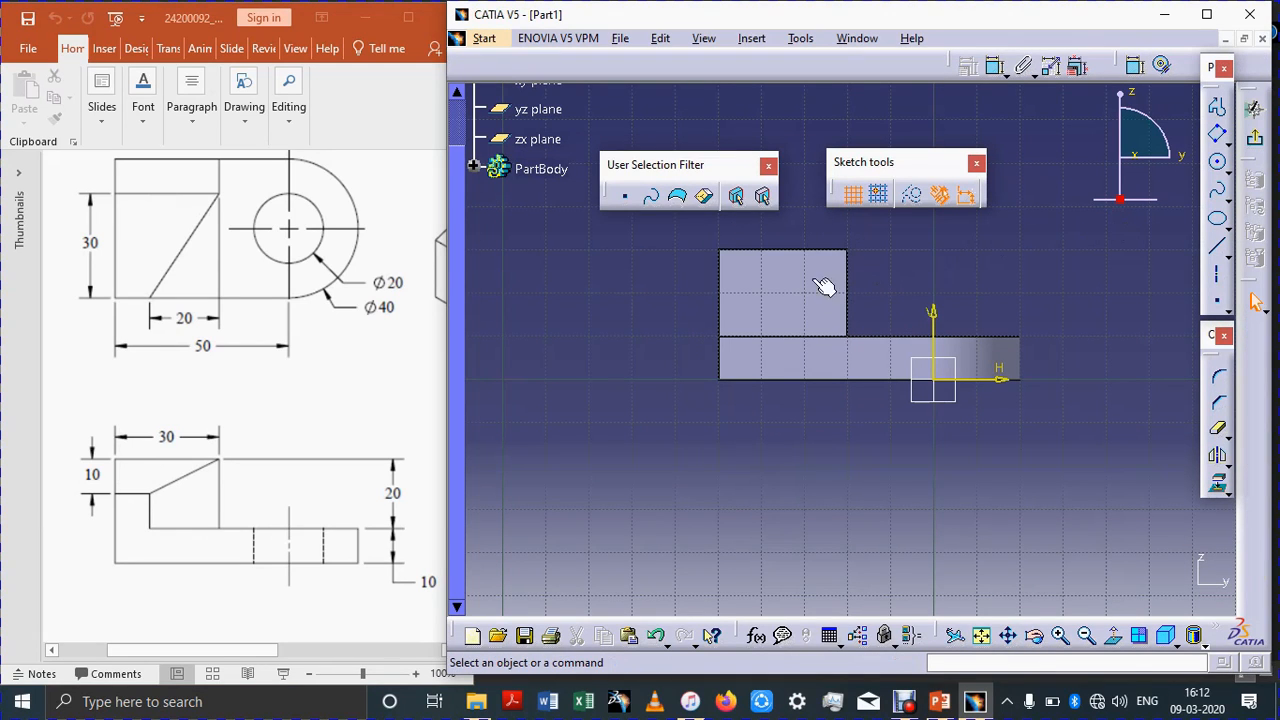
{"action": "left_click", "coordinate": [1219, 485]}
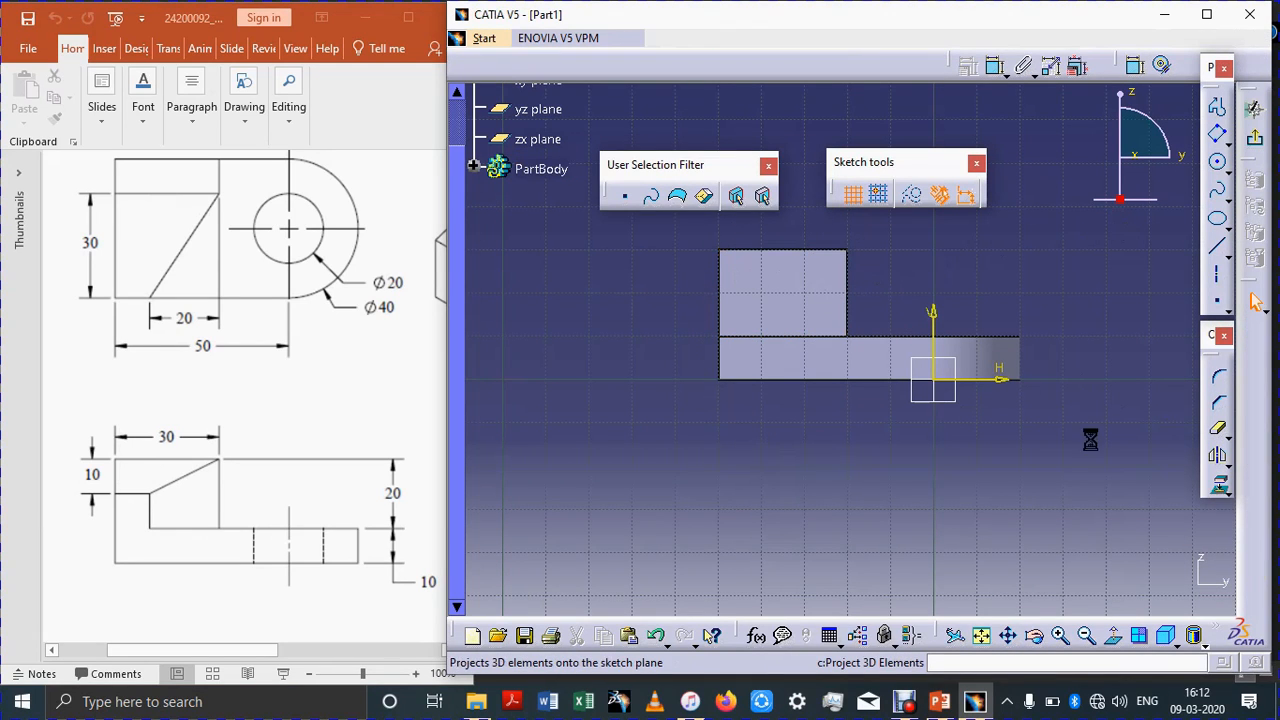
{"action": "left_click", "coordinate": [718, 295]}
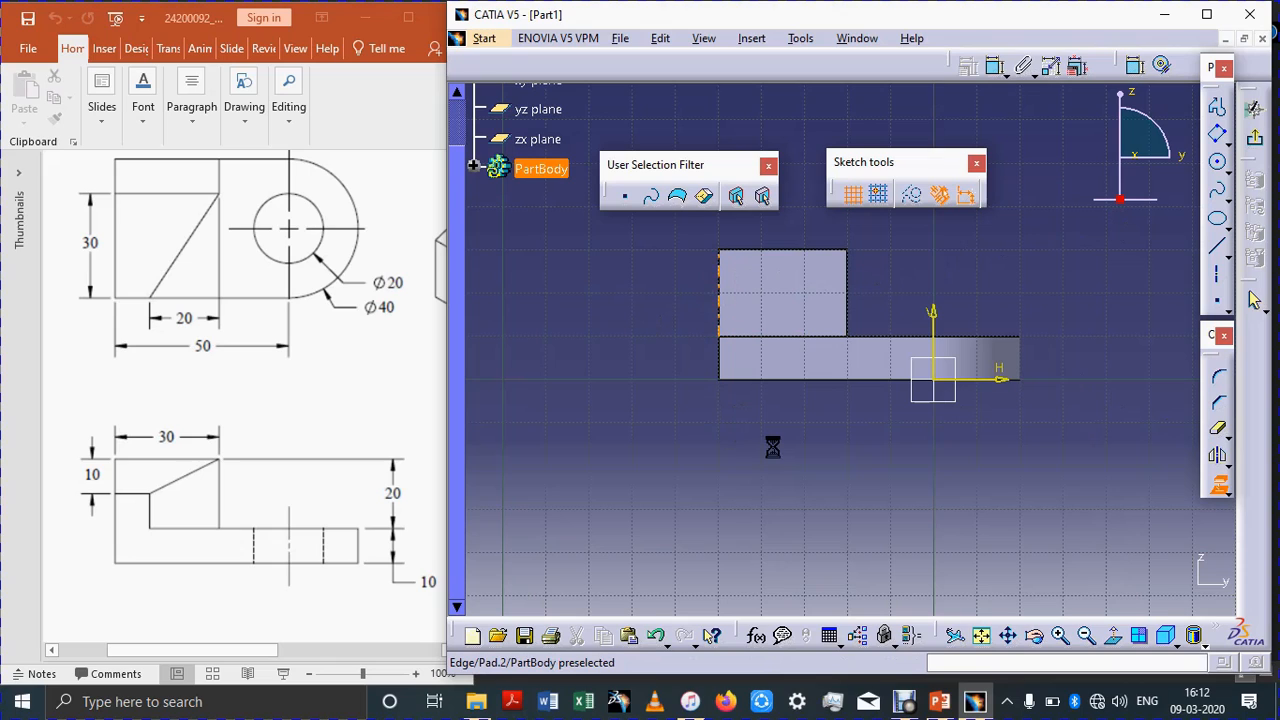
Step: Draw an oriented rectangle covering the upright block's face
{"action": "left_click", "coordinate": [1217, 135]}
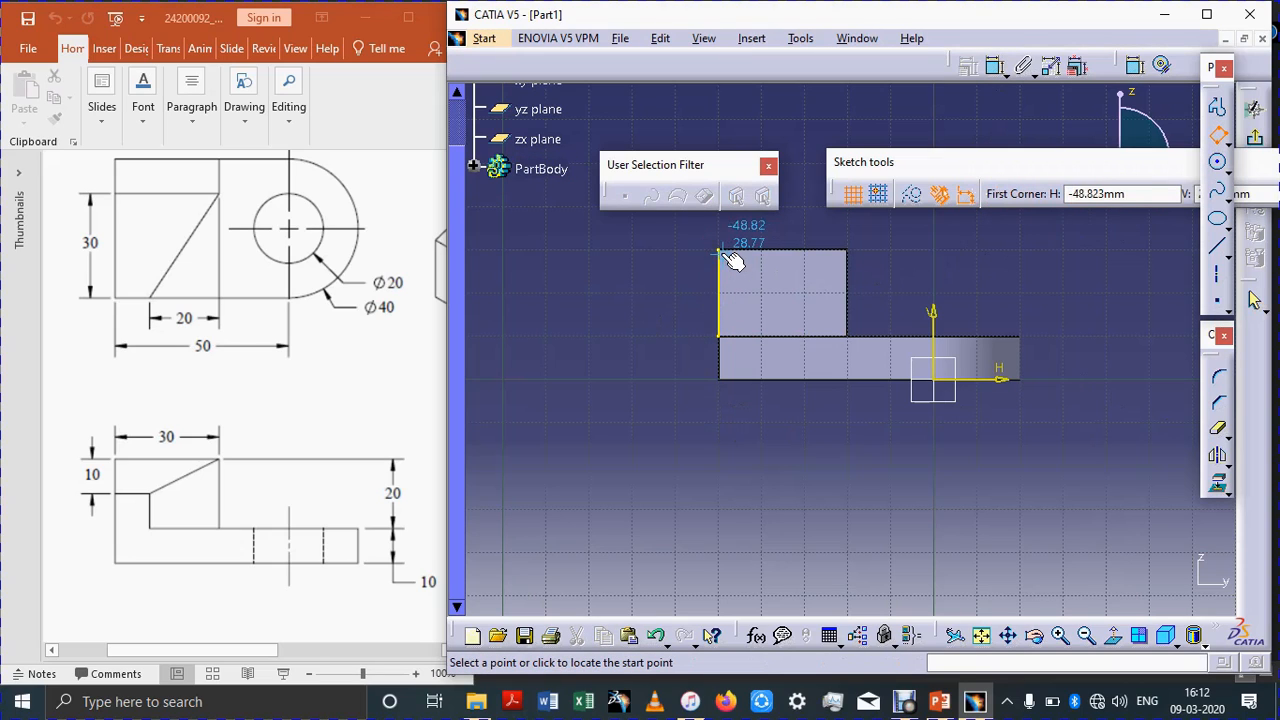
{"action": "left_click", "coordinate": [719, 251]}
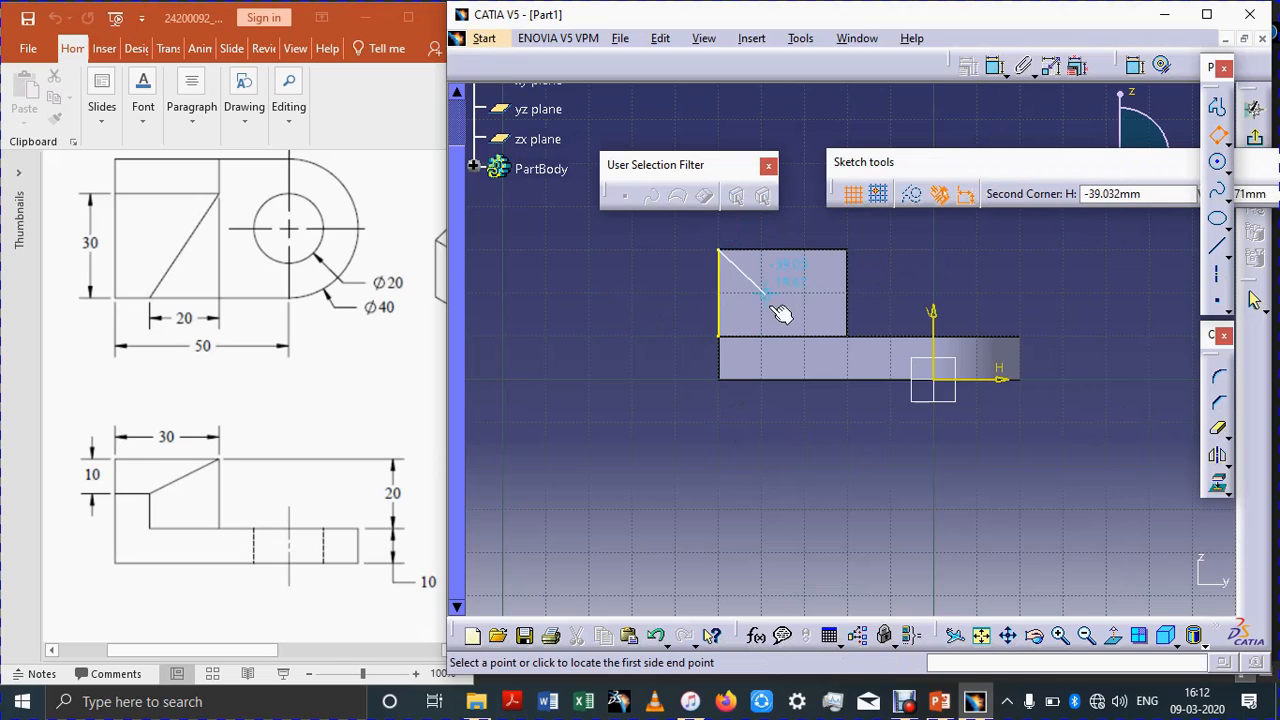
{"action": "left_click", "coordinate": [720, 337]}
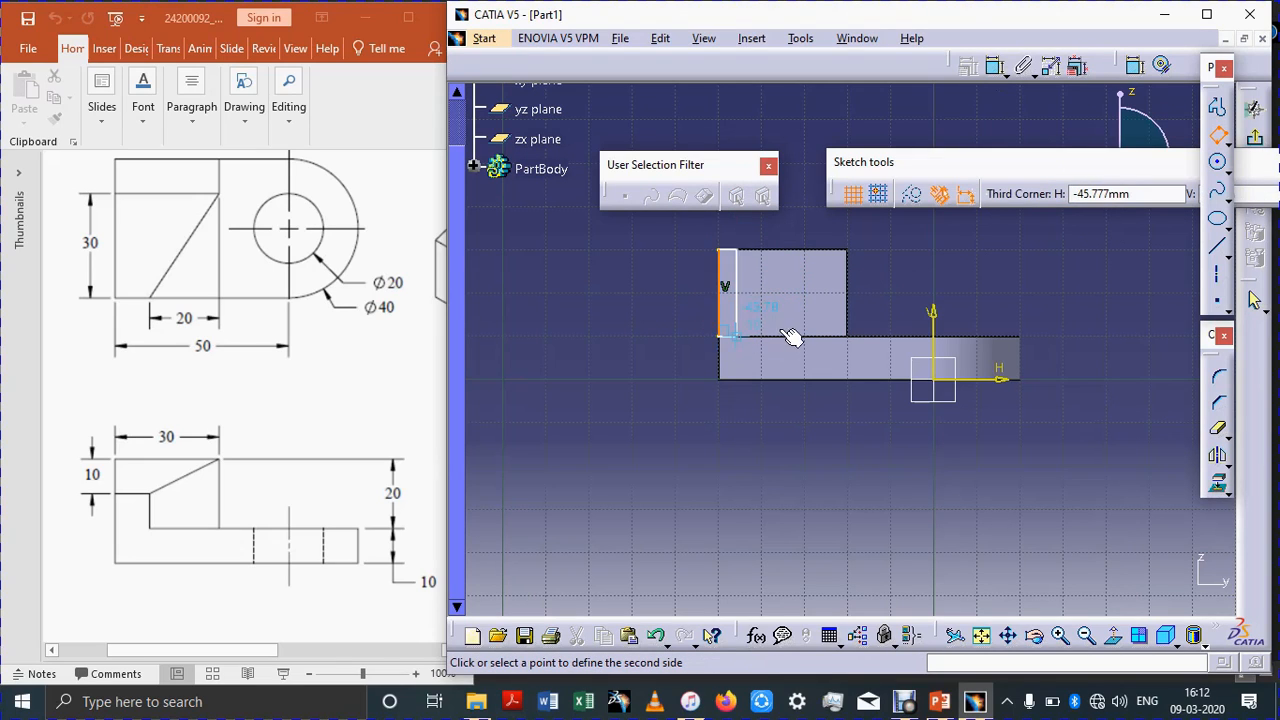
{"action": "left_click", "coordinate": [850, 338]}
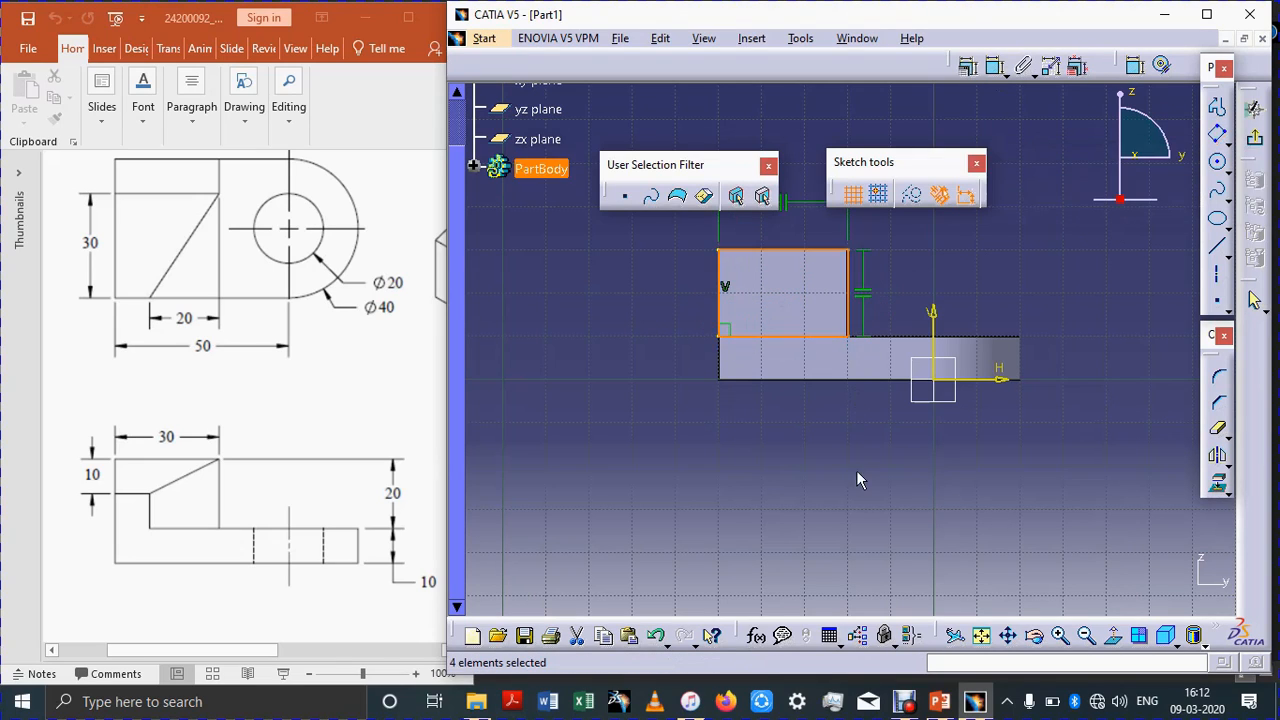
Step: Dimension the rectangle's bottom edge and set it to 30 mm
{"action": "left_click", "coordinate": [994, 76]}
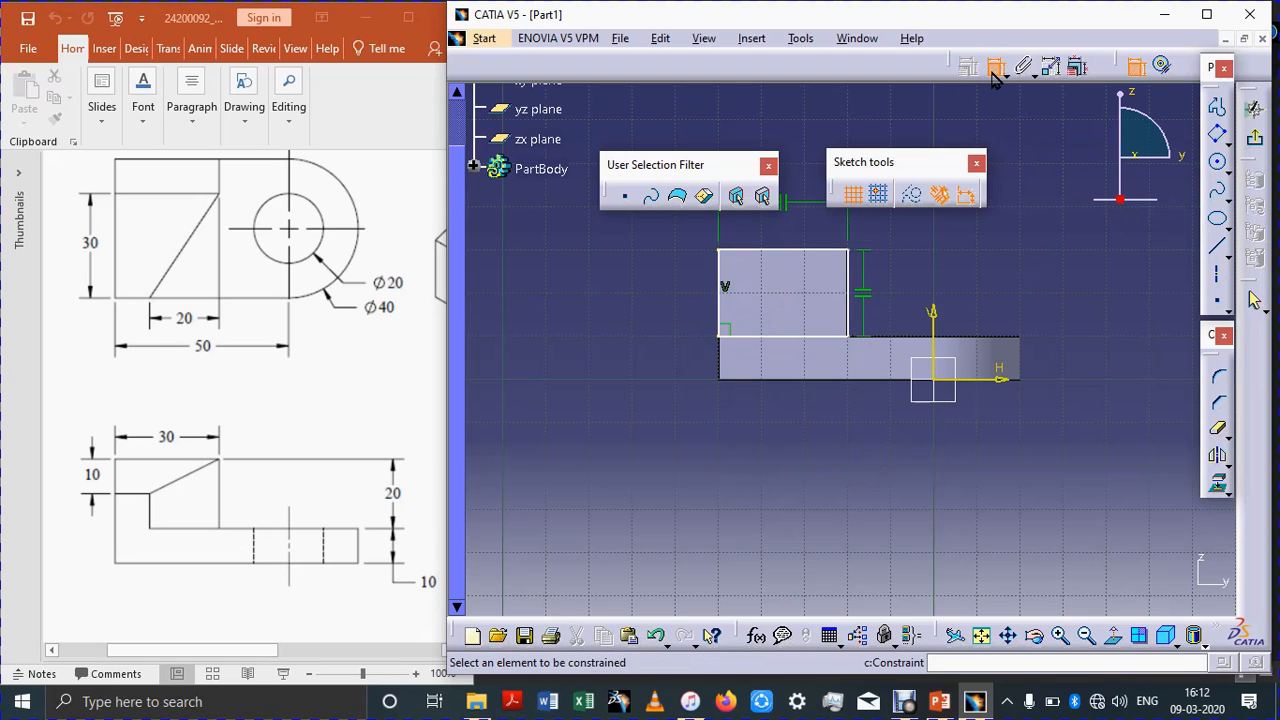
{"action": "double_click", "coordinate": [994, 76]}
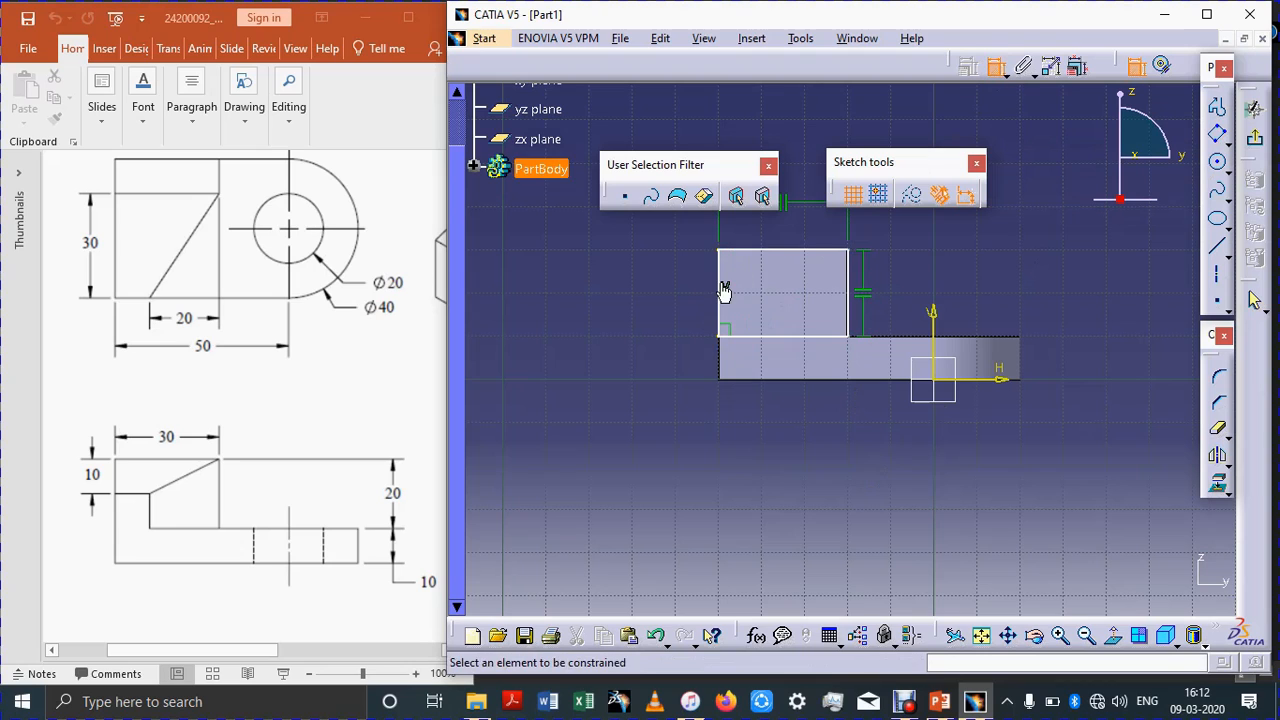
{"action": "left_click", "coordinate": [797, 337]}
{"action": "left_click", "coordinate": [794, 458]}
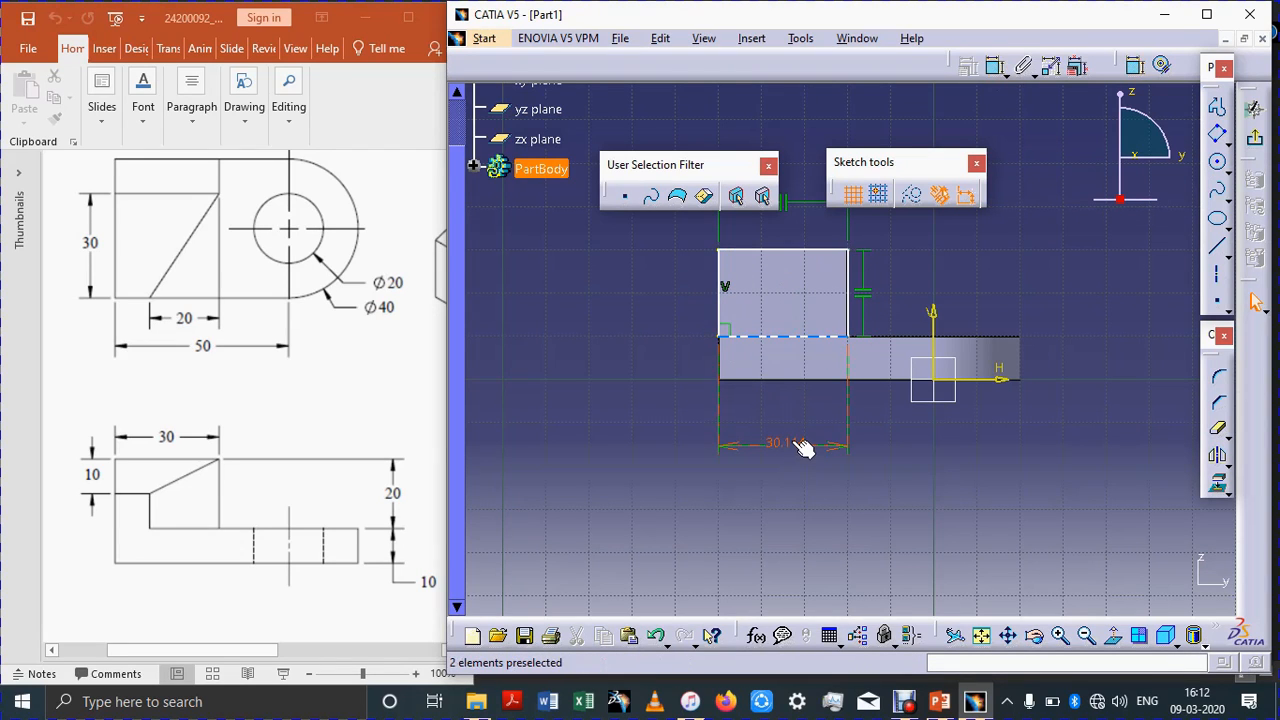
{"action": "double_click", "coordinate": [790, 443]}
{"action": "type", "text": "30"}
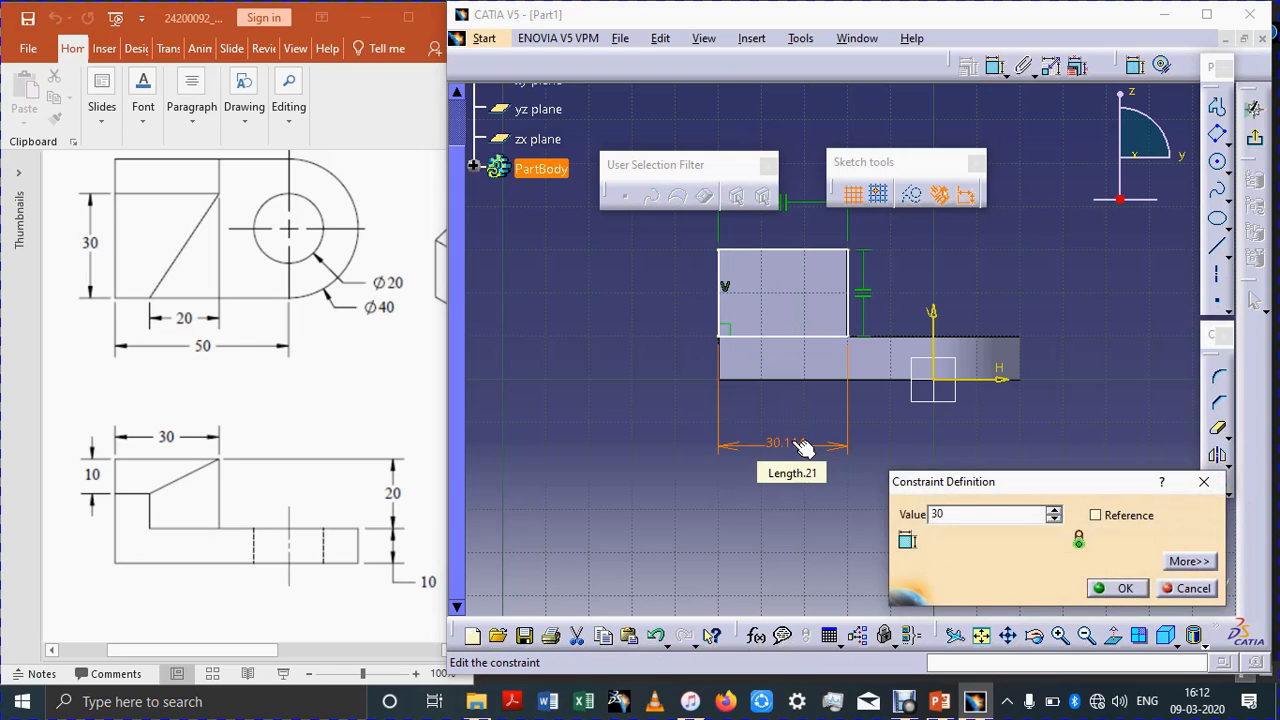
{"action": "key", "text": "Return"}
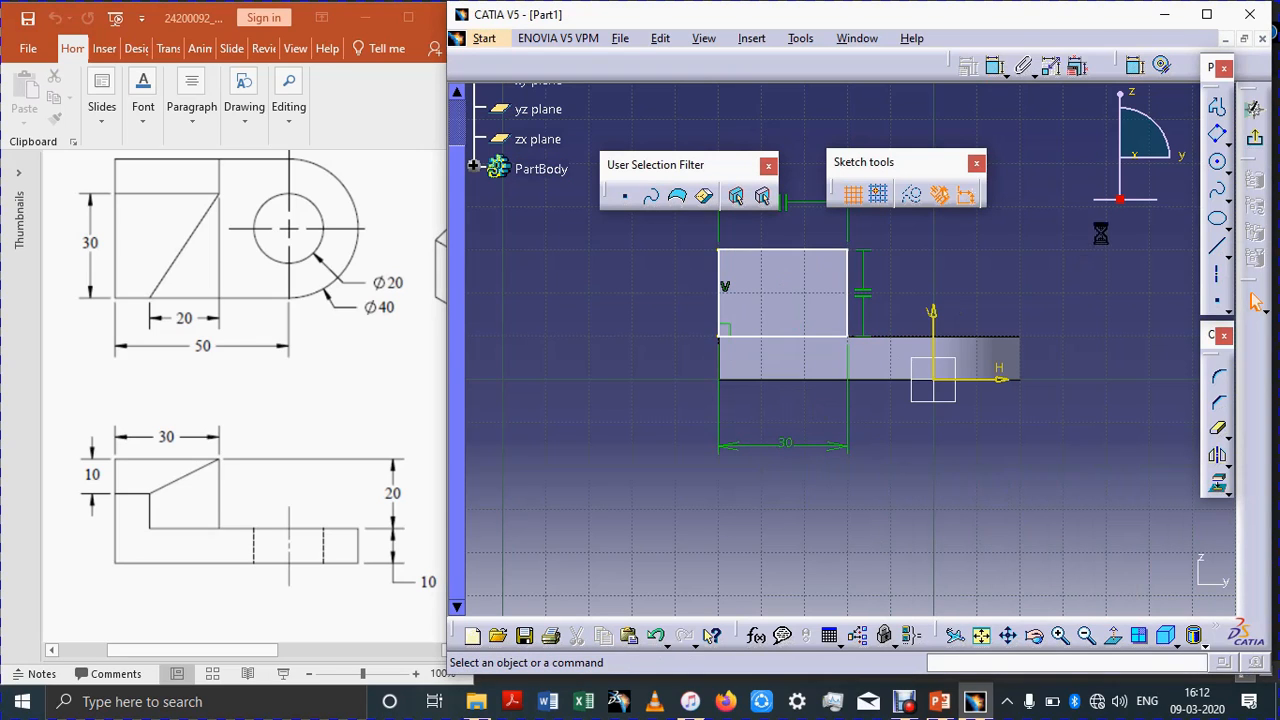
Step: Delete the projected edge from the sketch
{"action": "left_click", "coordinate": [474, 168]}
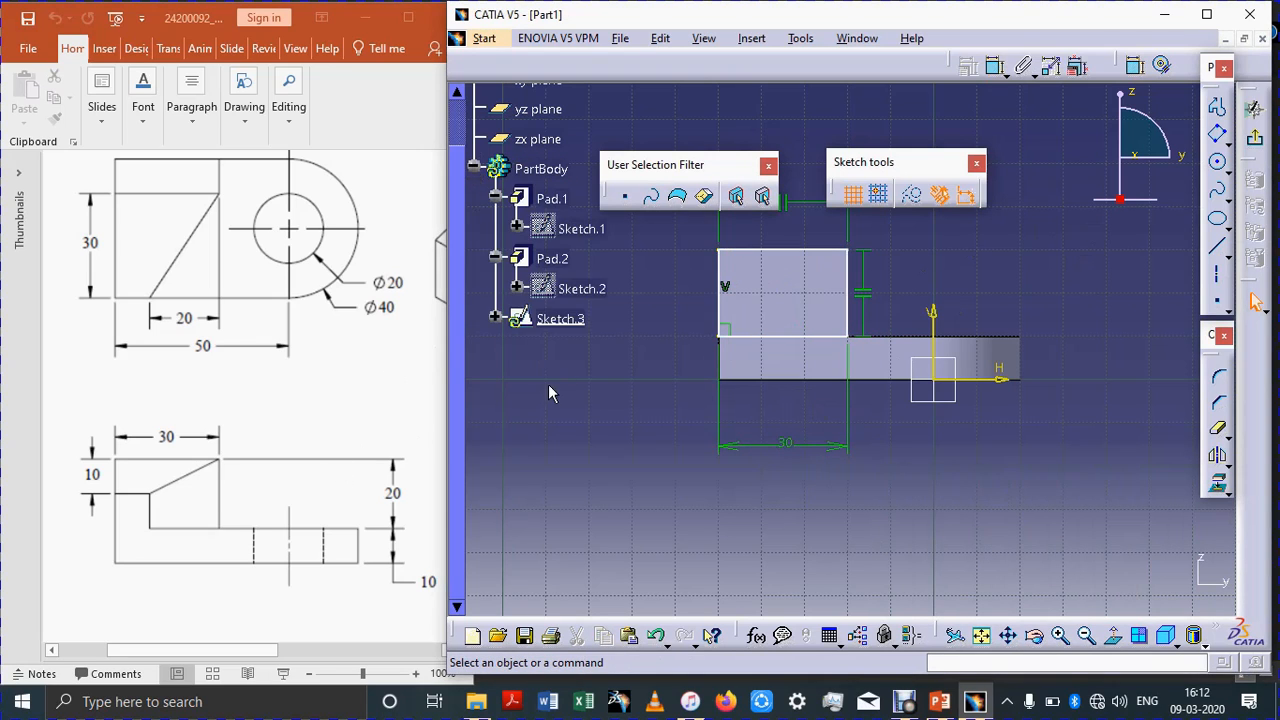
{"action": "left_click", "coordinate": [494, 318]}
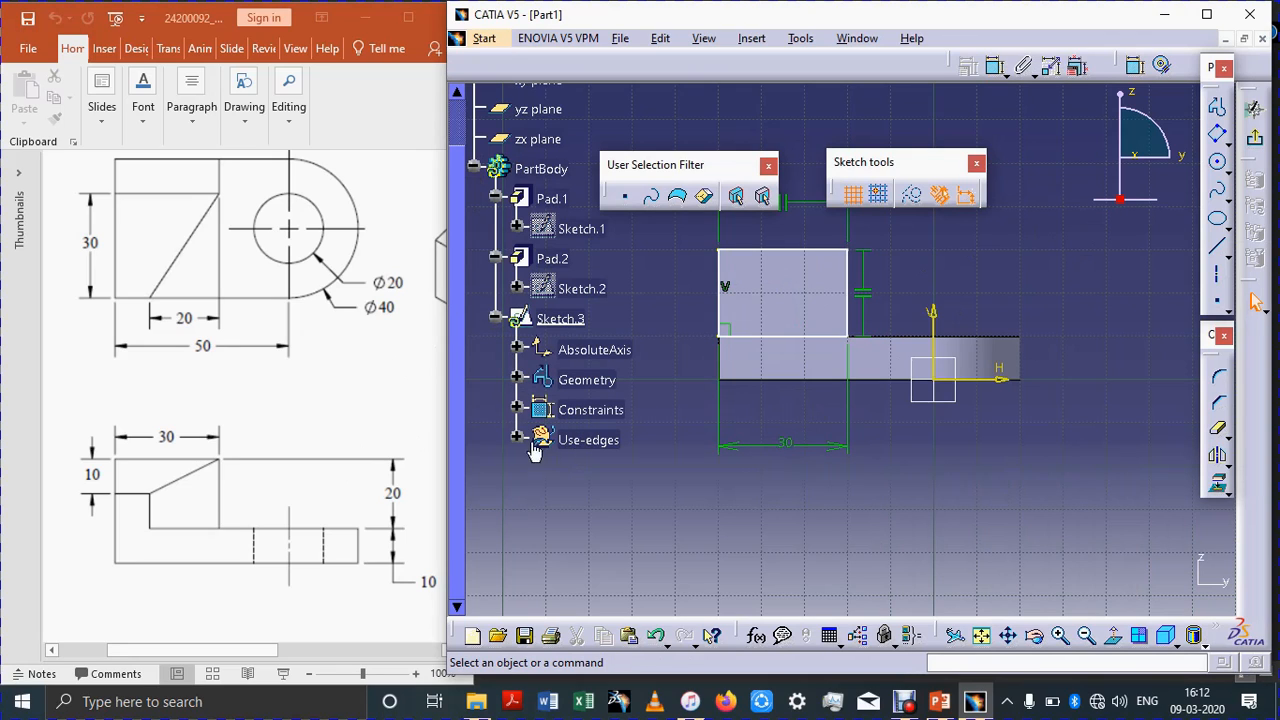
{"action": "left_click", "coordinate": [517, 441]}
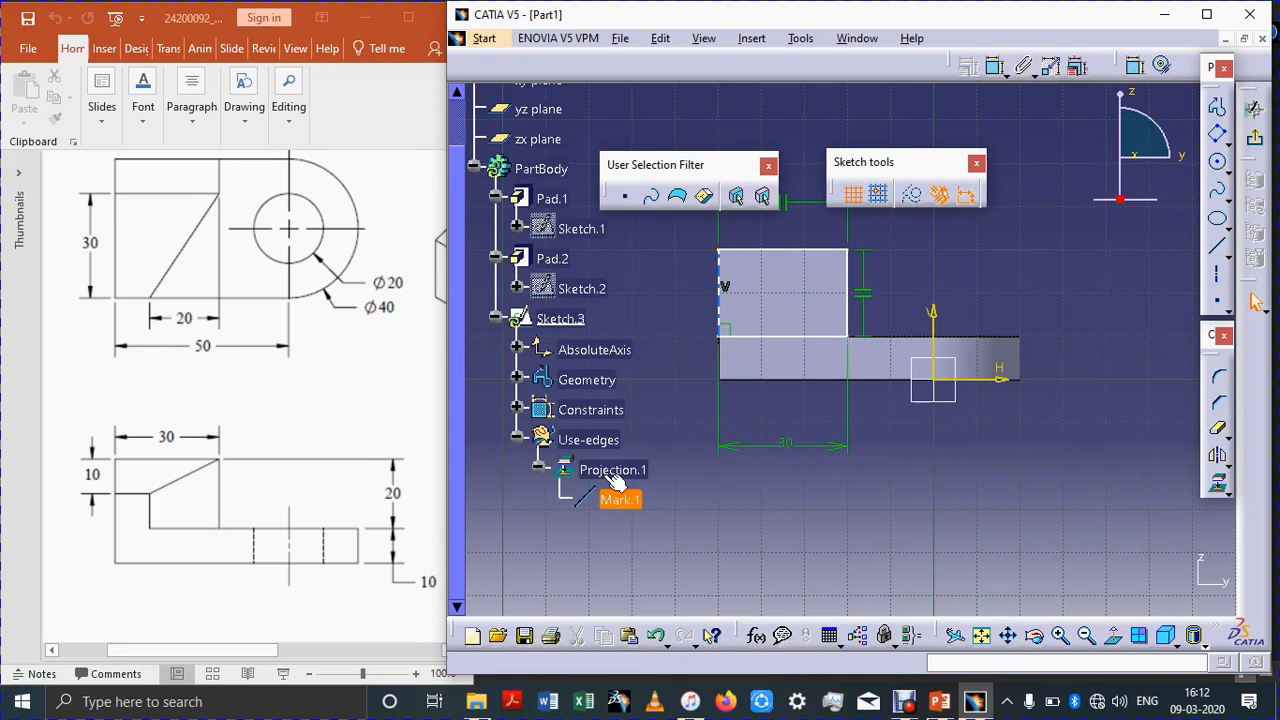
{"action": "left_click", "coordinate": [614, 478]}
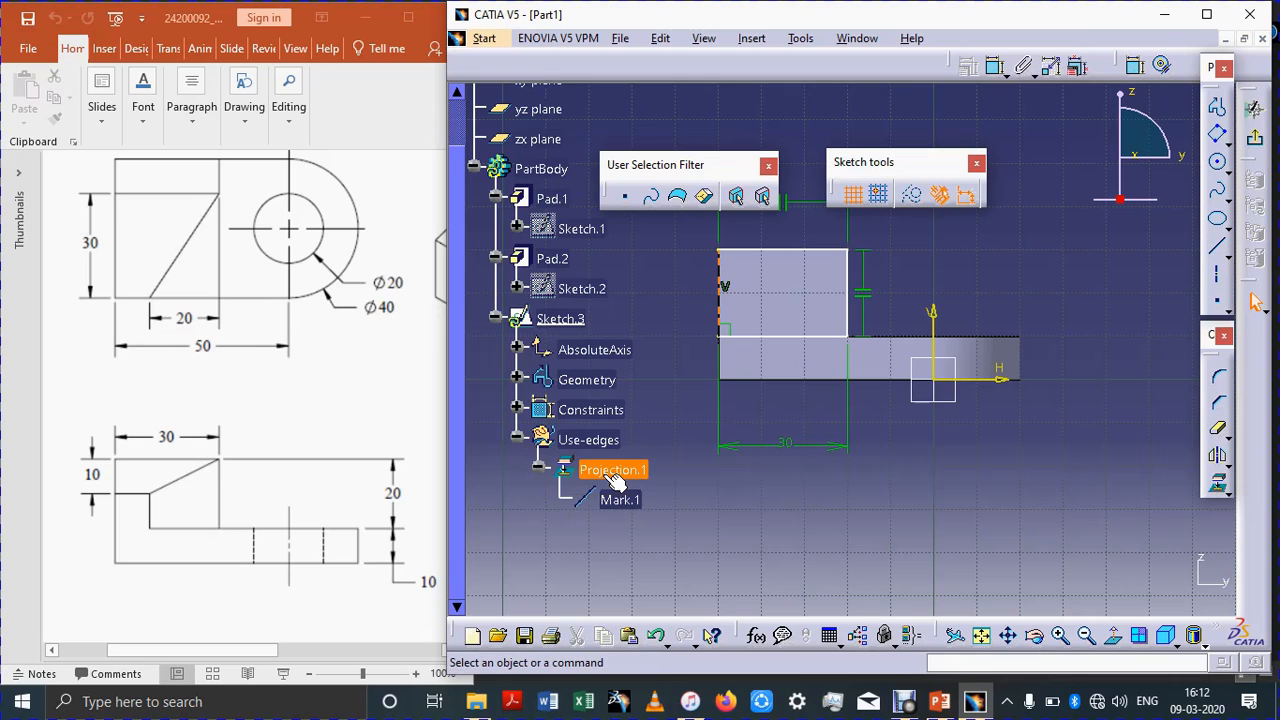
{"action": "key", "text": "Delete"}
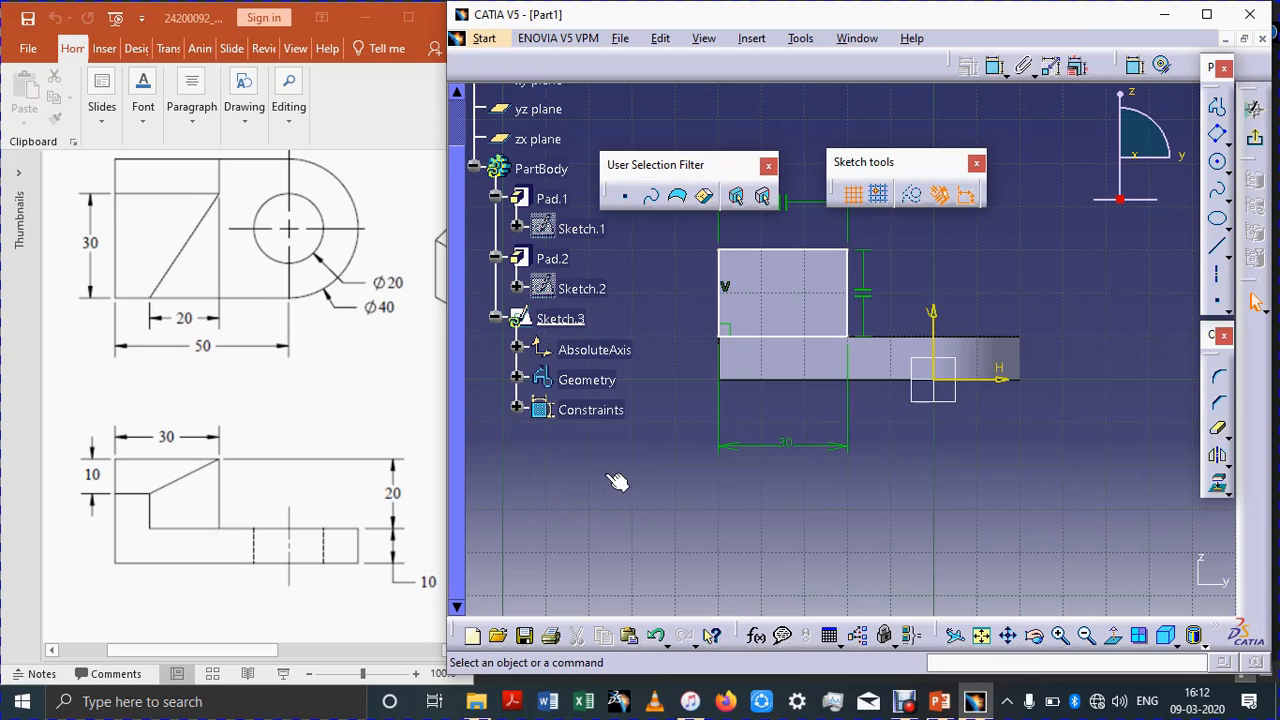
Step: Exit the sketch and start a new sketch on the base's front face
{"action": "left_click", "coordinate": [1257, 145]}
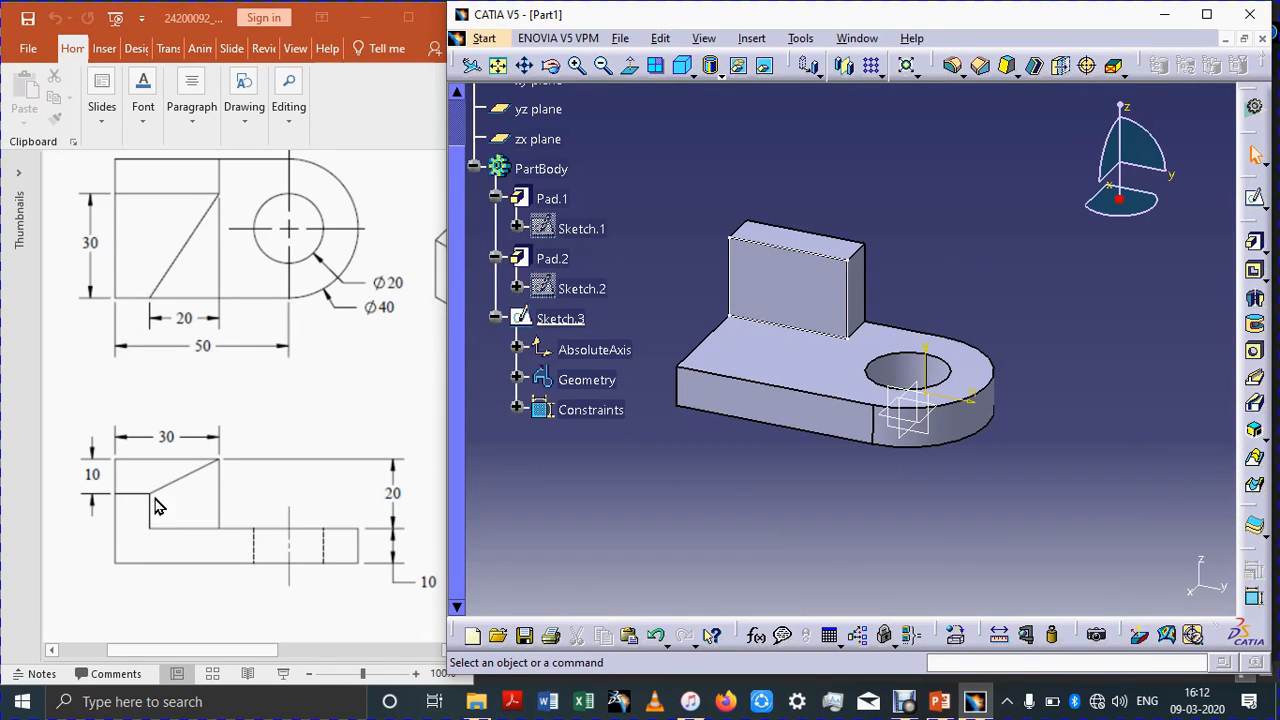
{"action": "left_click", "coordinate": [250, 453]}
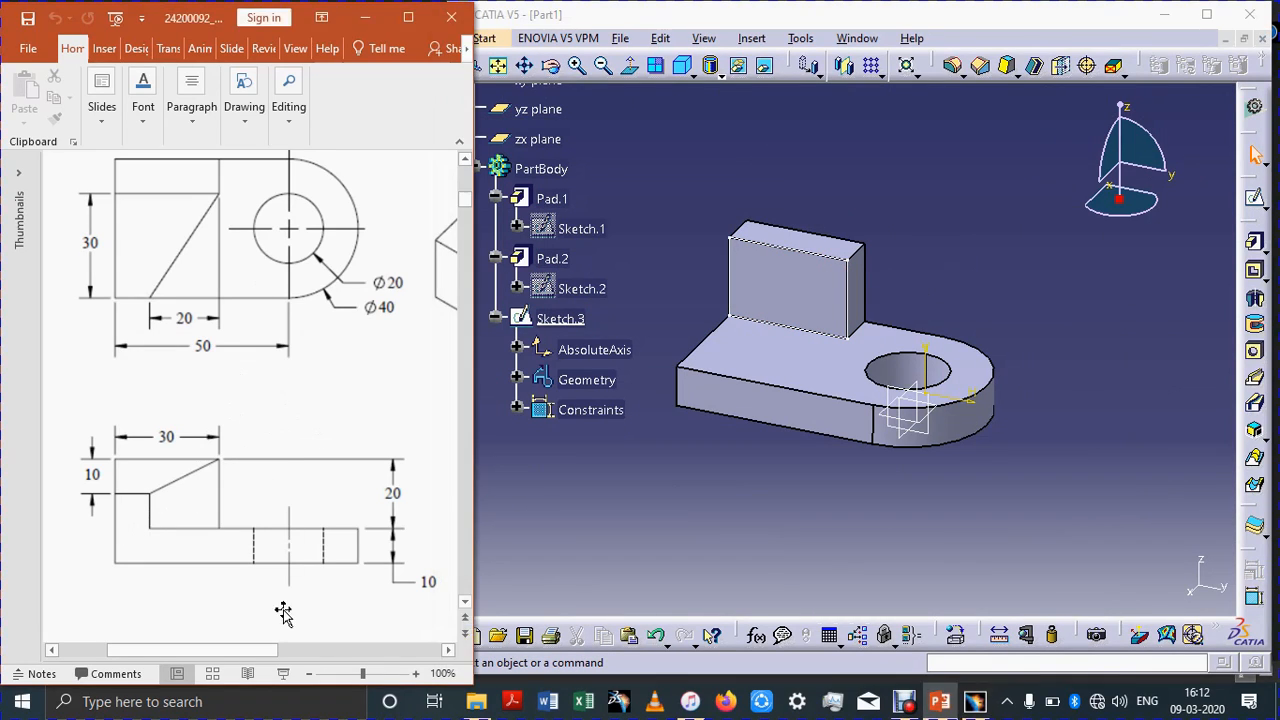
{"action": "left_click_drag", "start_coordinate": [243, 650], "coordinate": [280, 648]}
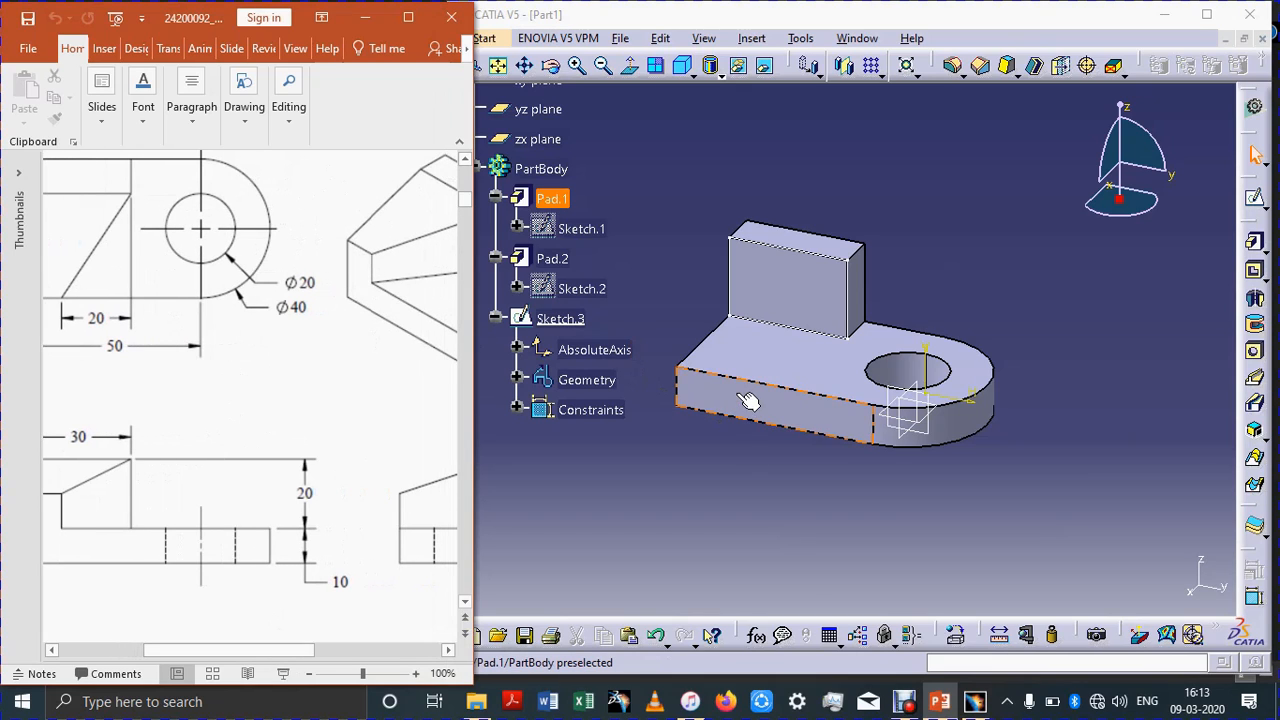
{"action": "left_click", "coordinate": [737, 472]}
{"action": "left_click", "coordinate": [1252, 203]}
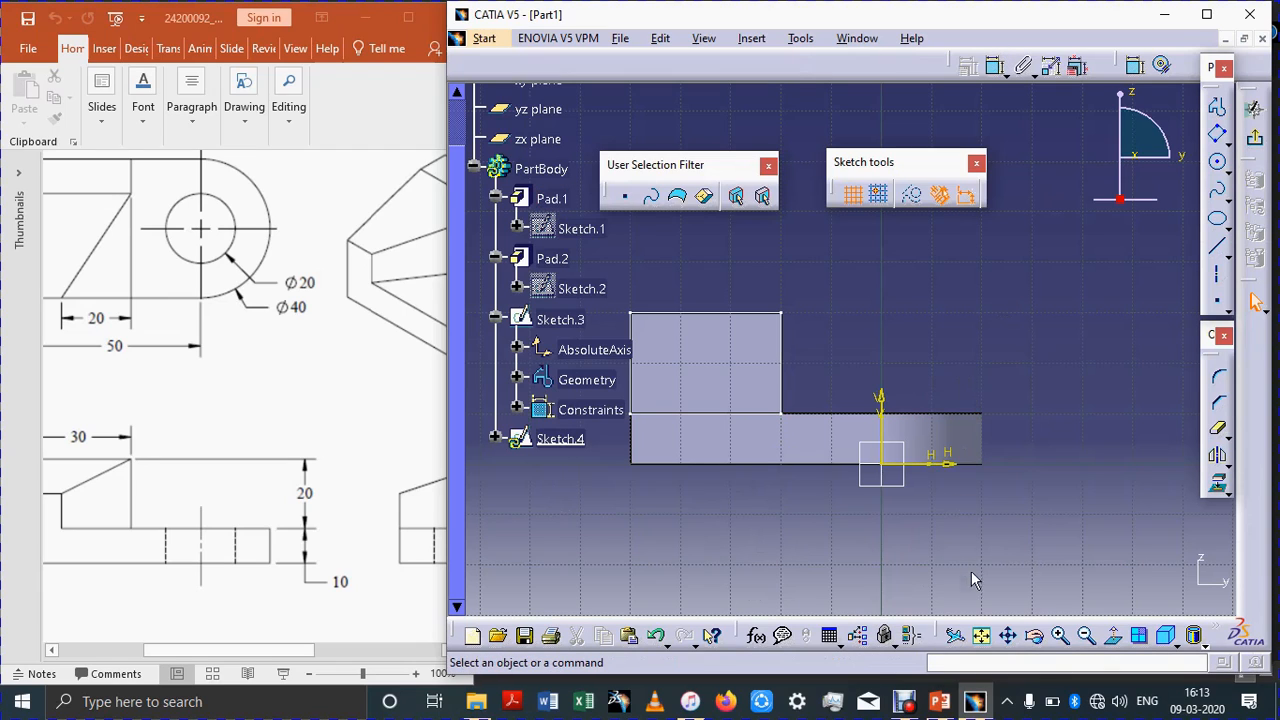
Step: Project the base's front face into the new sketch
{"action": "left_click", "coordinate": [980, 638]}
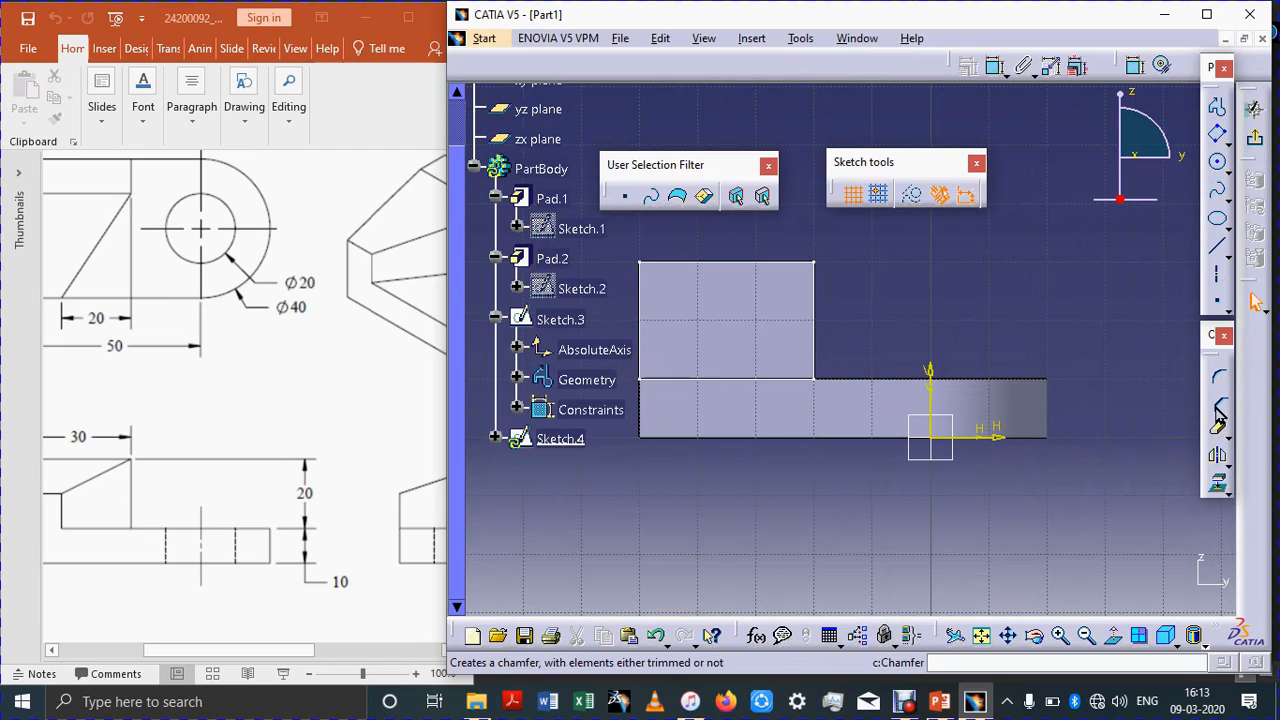
{"action": "left_click", "coordinate": [1218, 483]}
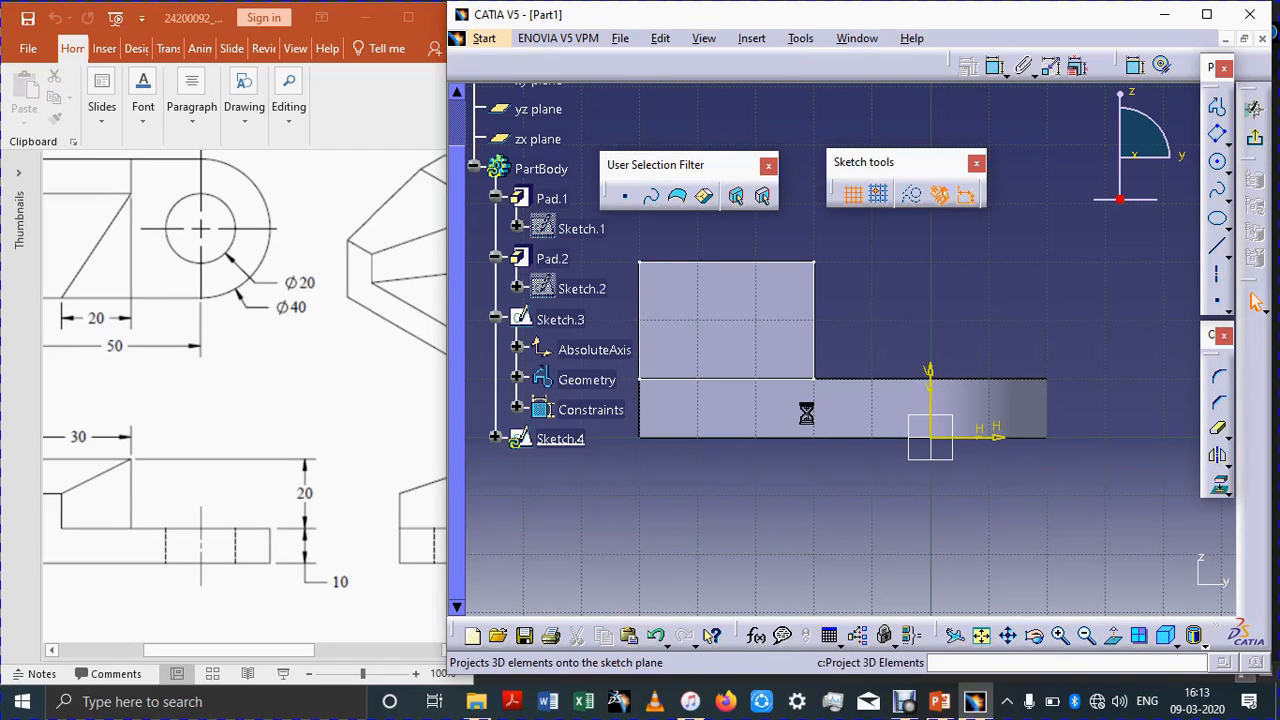
{"action": "left_click", "coordinate": [890, 390]}
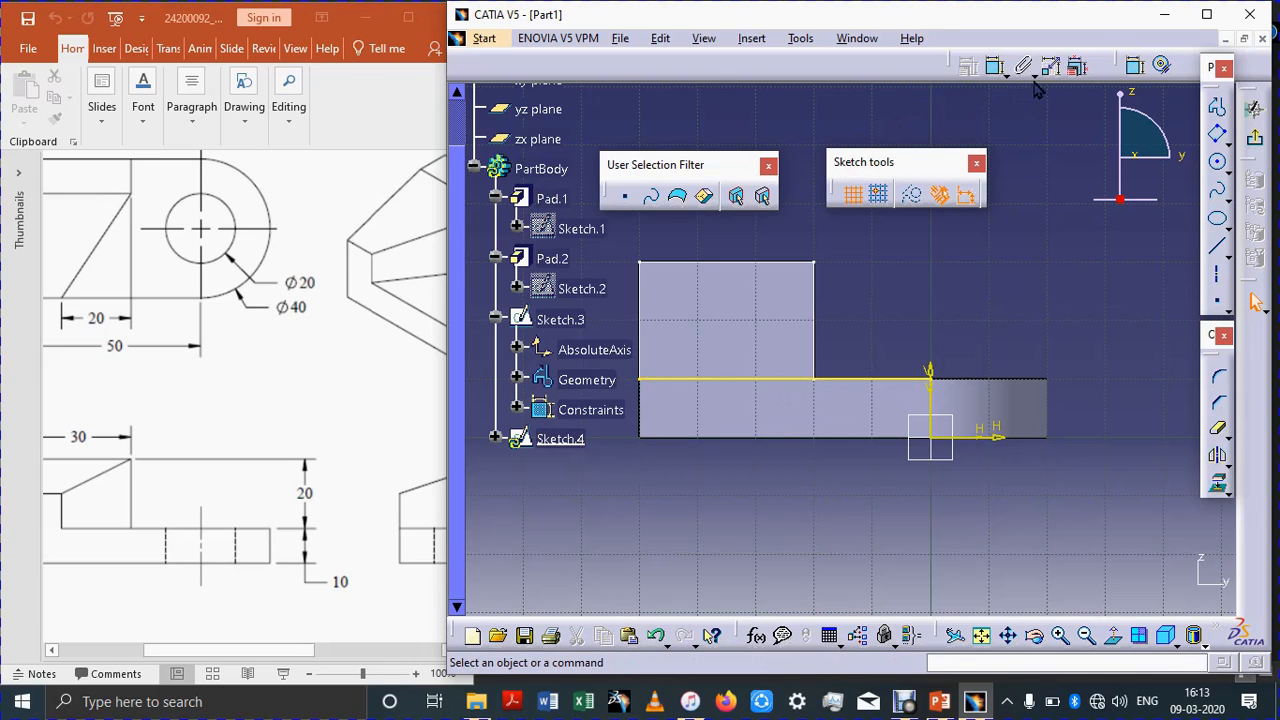
Step: Draw a small oriented rectangle on top of the base at its left end
{"action": "left_click", "coordinate": [1217, 161]}
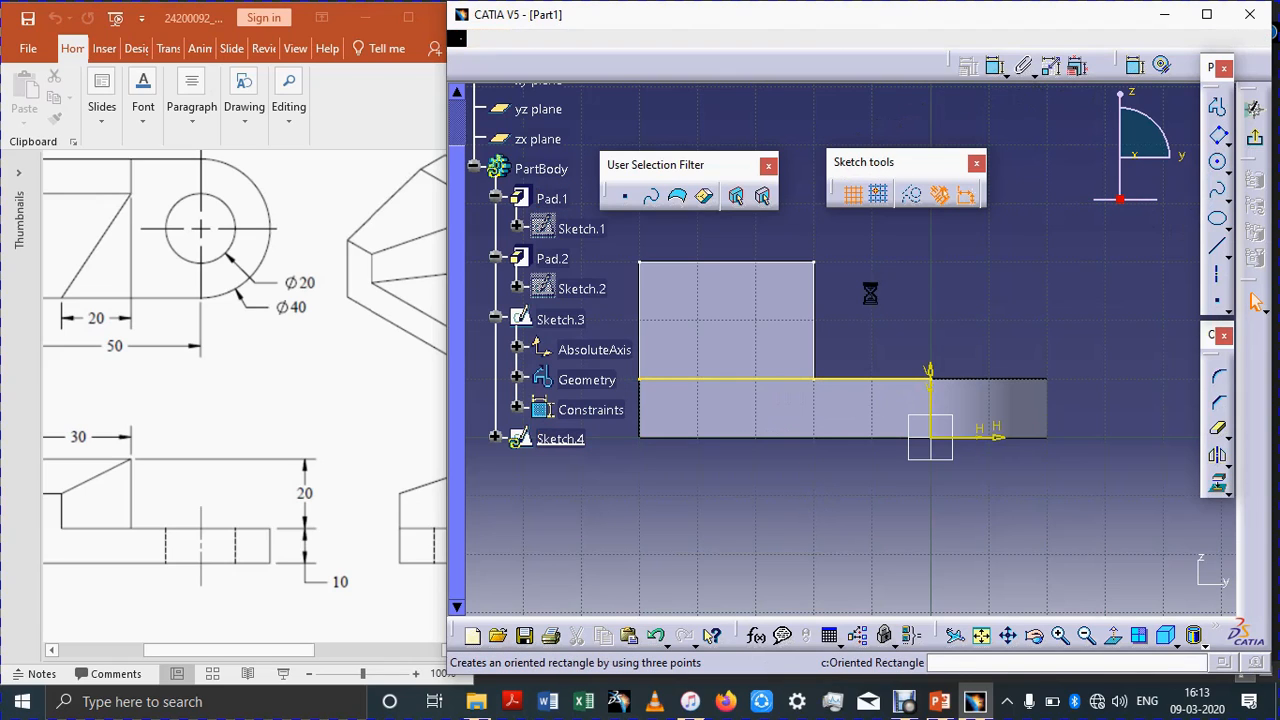
{"action": "left_click", "coordinate": [644, 380]}
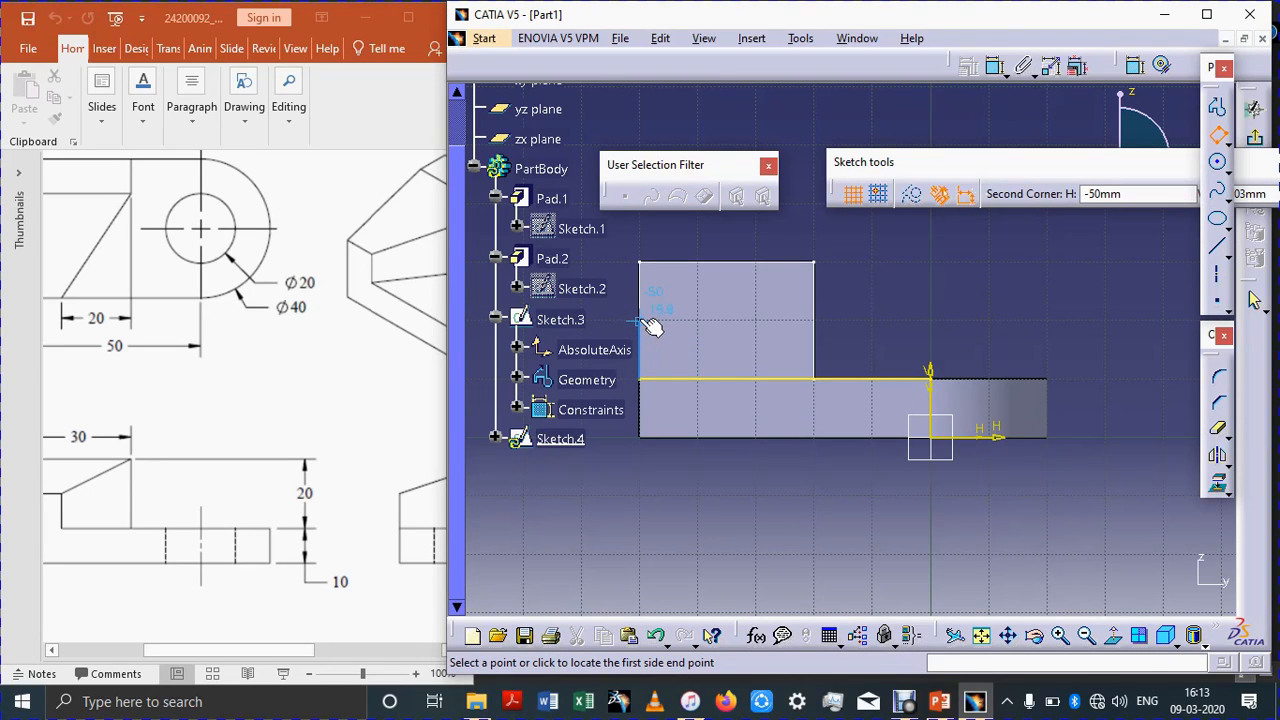
{"action": "left_click", "coordinate": [648, 323]}
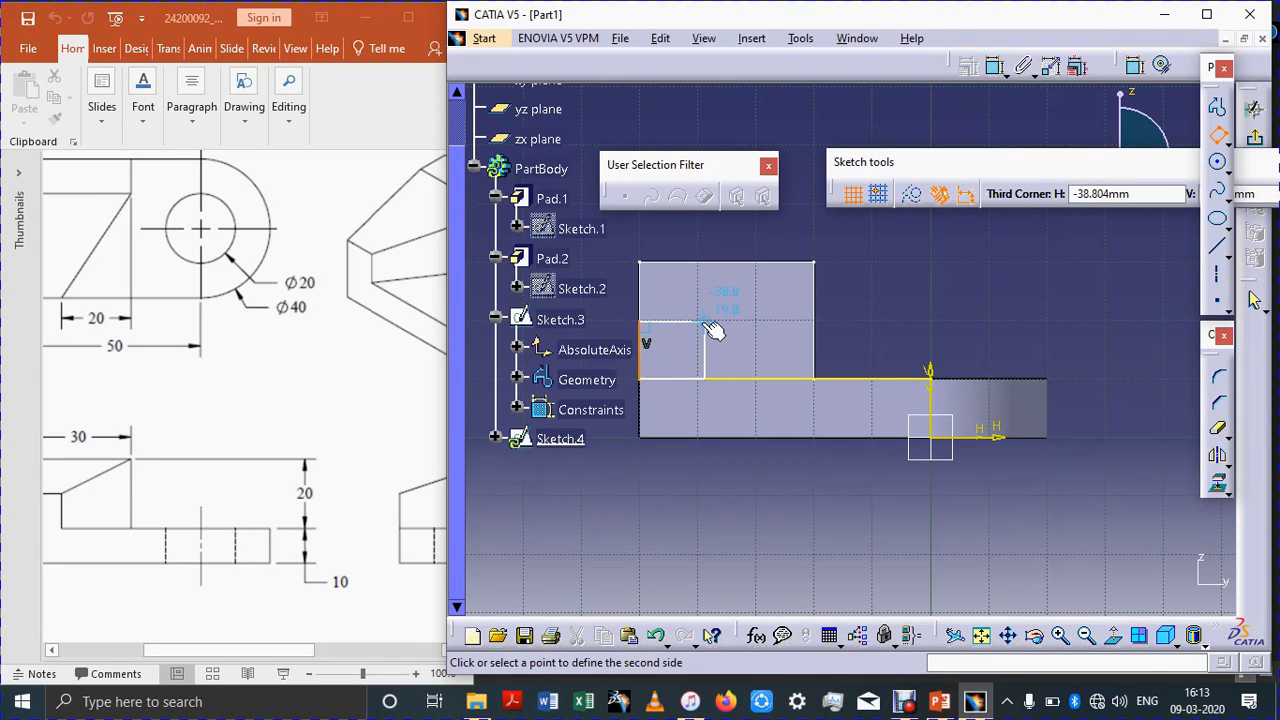
{"action": "left_click", "coordinate": [708, 332]}
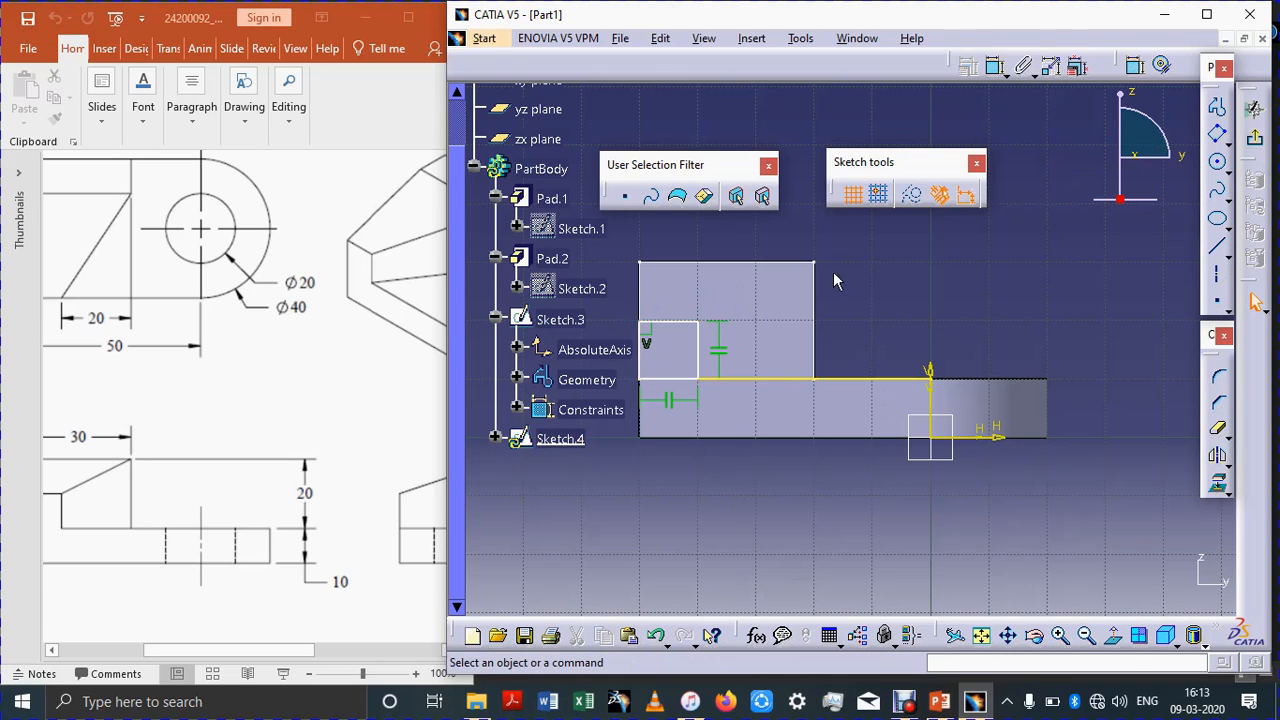
Step: Dimension the small rectangle's top edge and set it to 10 mm
{"action": "left_click", "coordinate": [994, 66]}
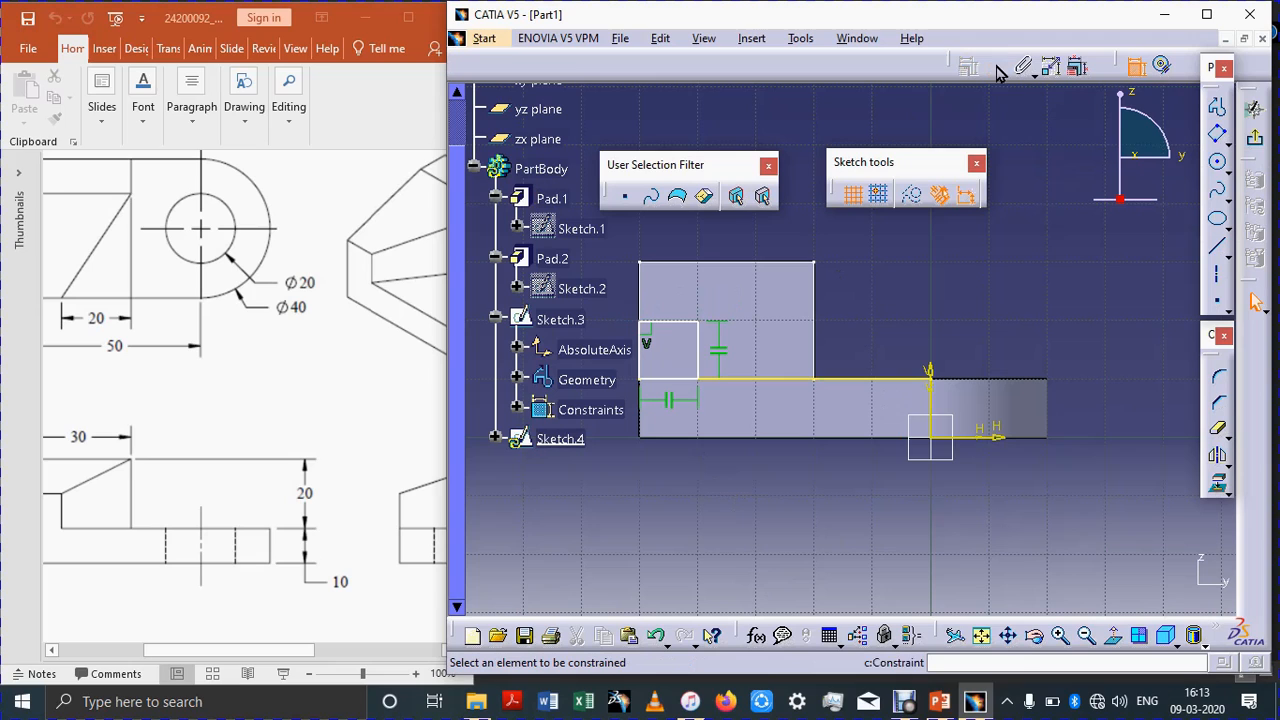
{"action": "left_click", "coordinate": [664, 323]}
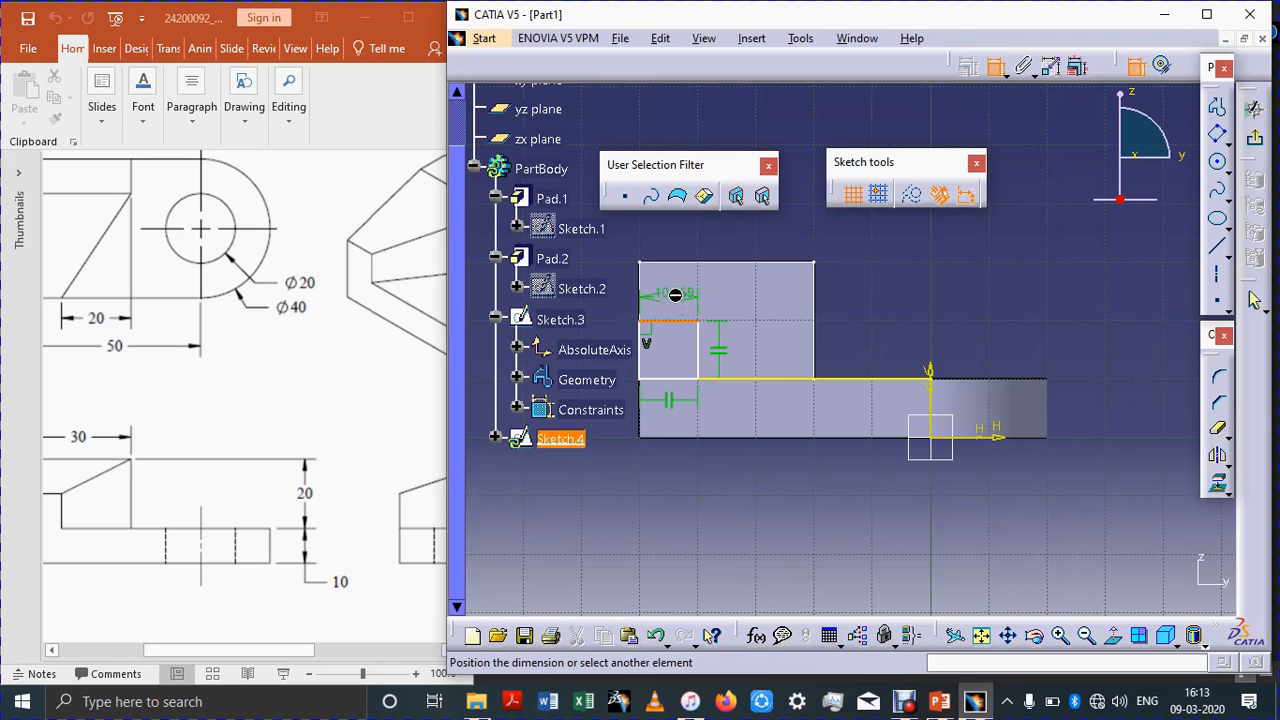
{"action": "left_click", "coordinate": [691, 300]}
{"action": "double_click", "coordinate": [691, 300]}
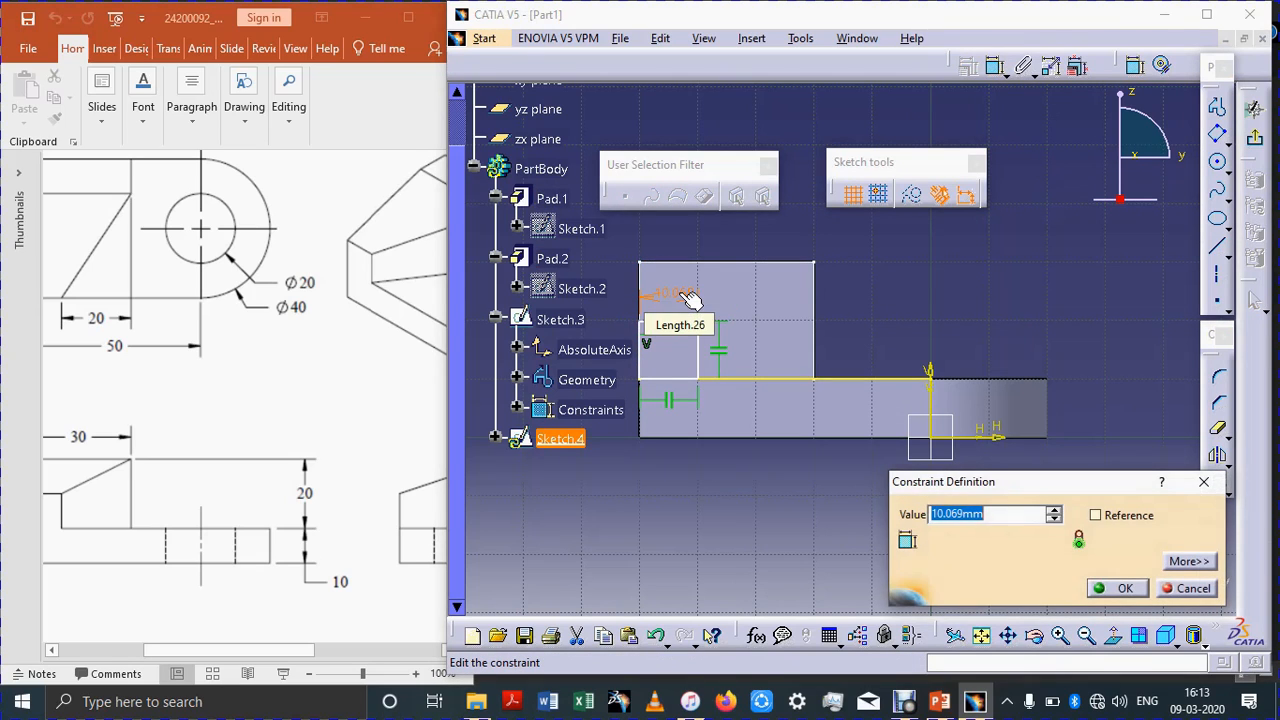
{"action": "type", "text": "10"}
{"action": "key", "text": "Return"}
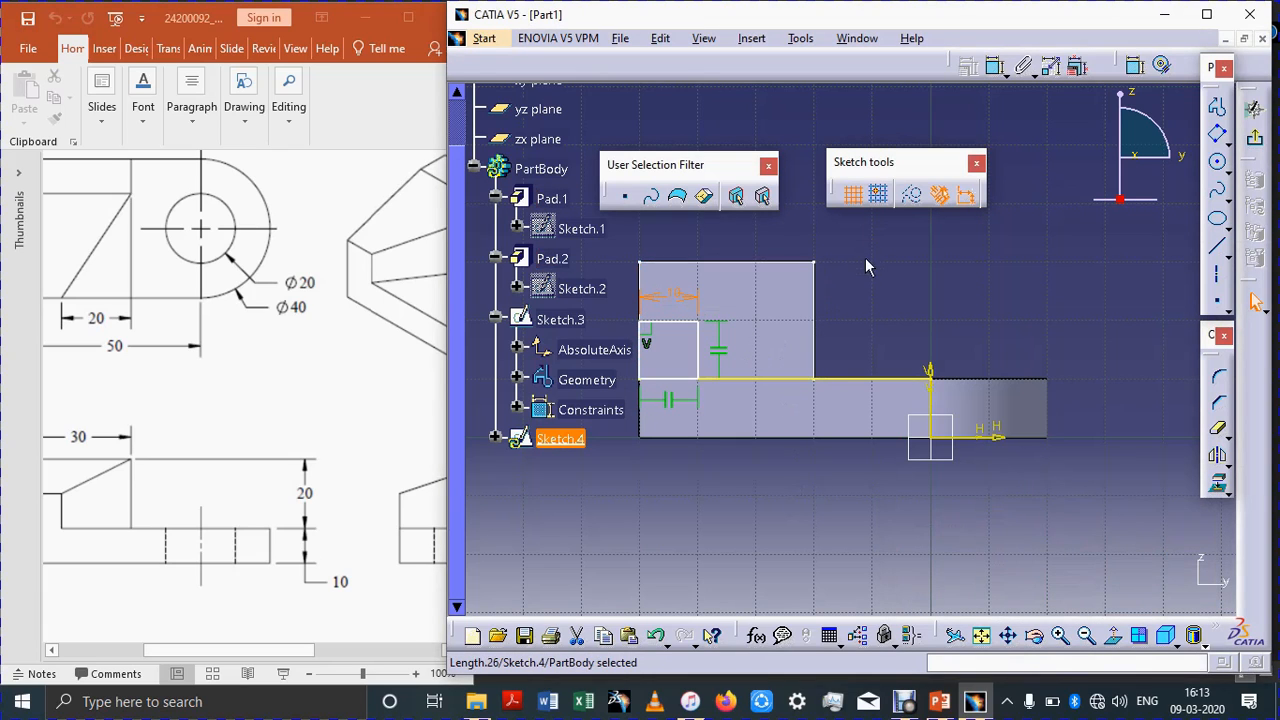
Step: Dimension the small rectangle's left edge and set its height to 10 mm
{"action": "left_click", "coordinate": [995, 66]}
{"action": "left_click", "coordinate": [646, 343]}
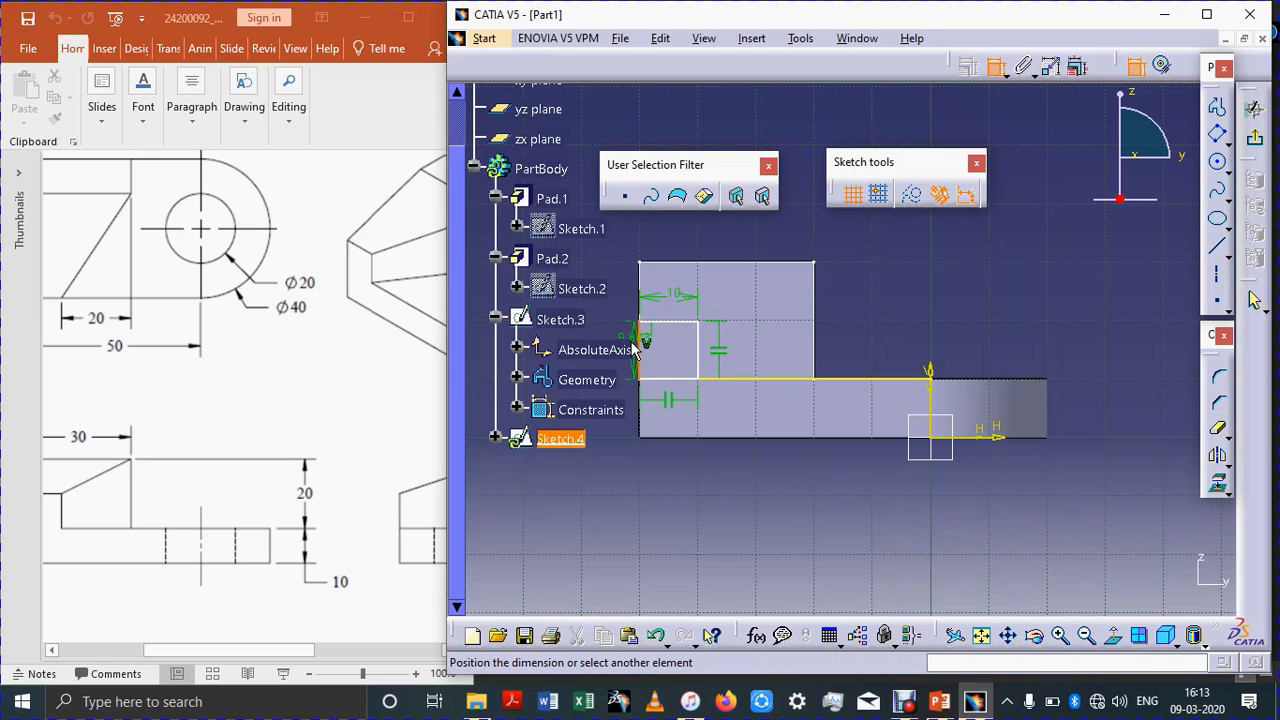
{"action": "left_click", "coordinate": [612, 316]}
{"action": "double_click", "coordinate": [618, 315]}
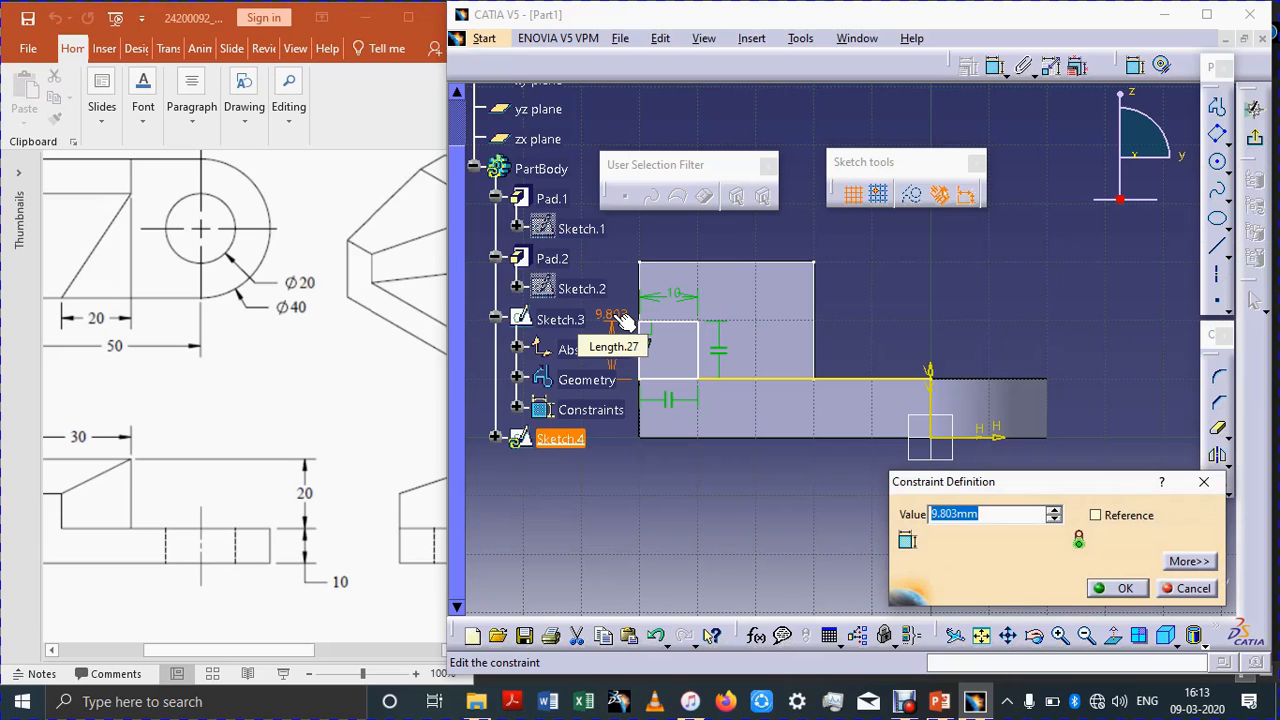
{"action": "type", "text": "10"}
{"action": "key", "text": "Return"}
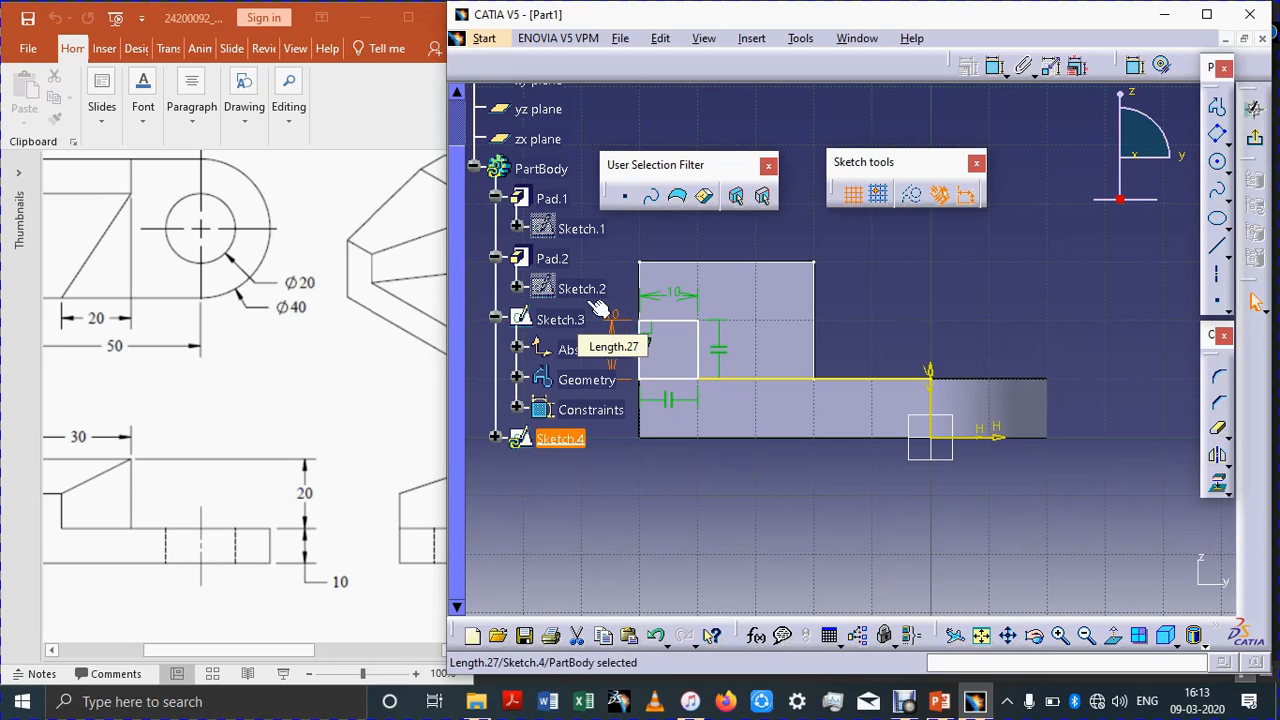
Step: Fit the sketch to the window and exit the sketcher
{"action": "left_click", "coordinate": [980, 638]}
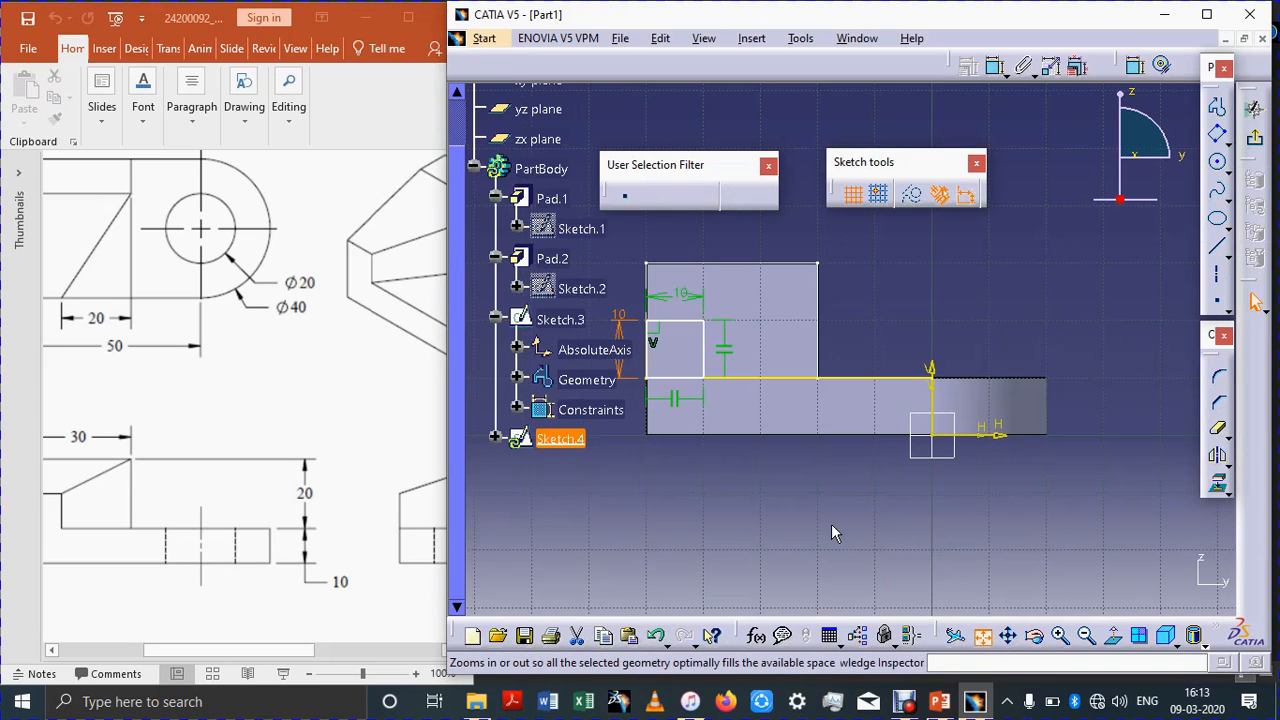
{"action": "left_click", "coordinate": [782, 524]}
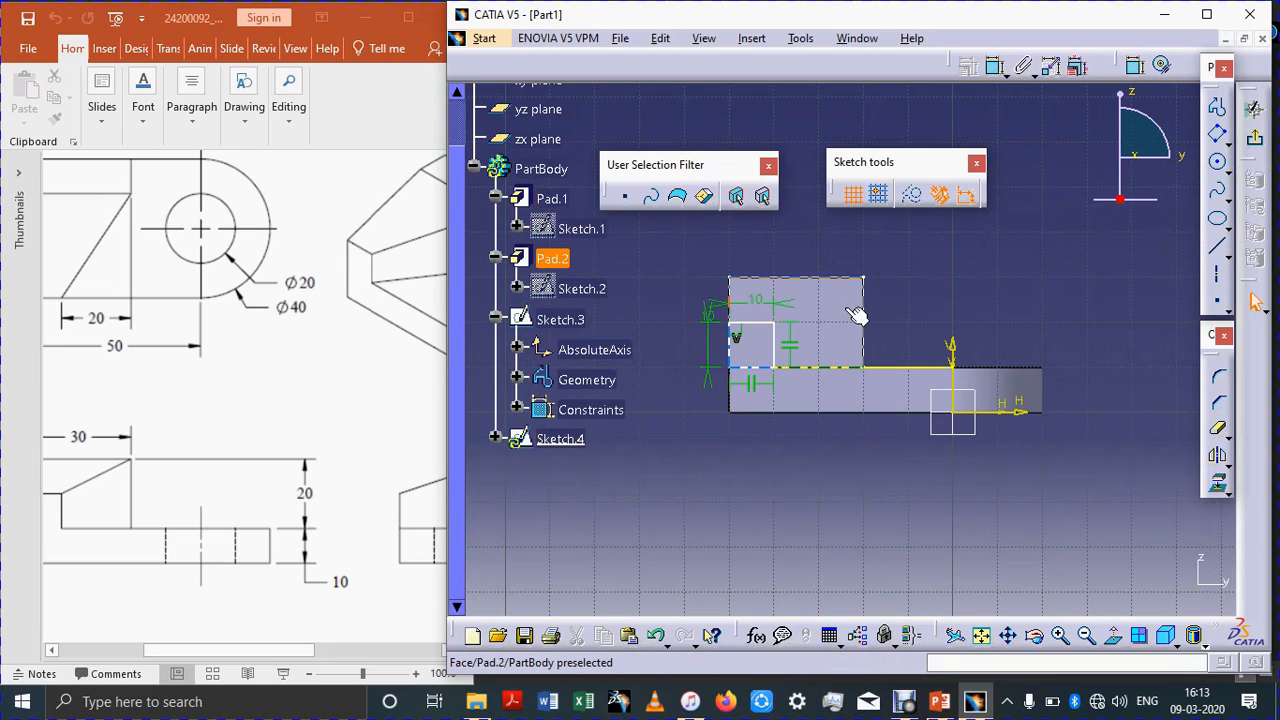
{"action": "left_click", "coordinate": [1258, 144]}
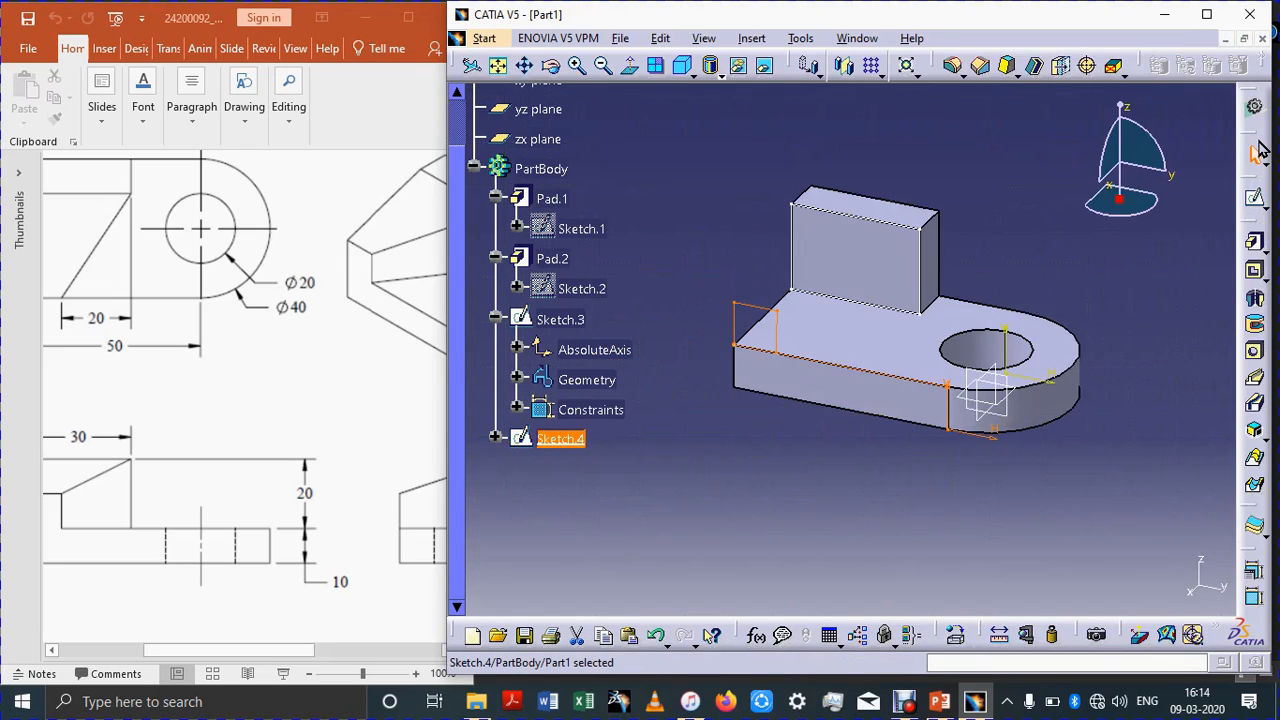
Step: Try to create a multi-sections solid using Sketch.3 and Sketch.4 as sections
{"action": "left_click", "coordinate": [816, 534]}
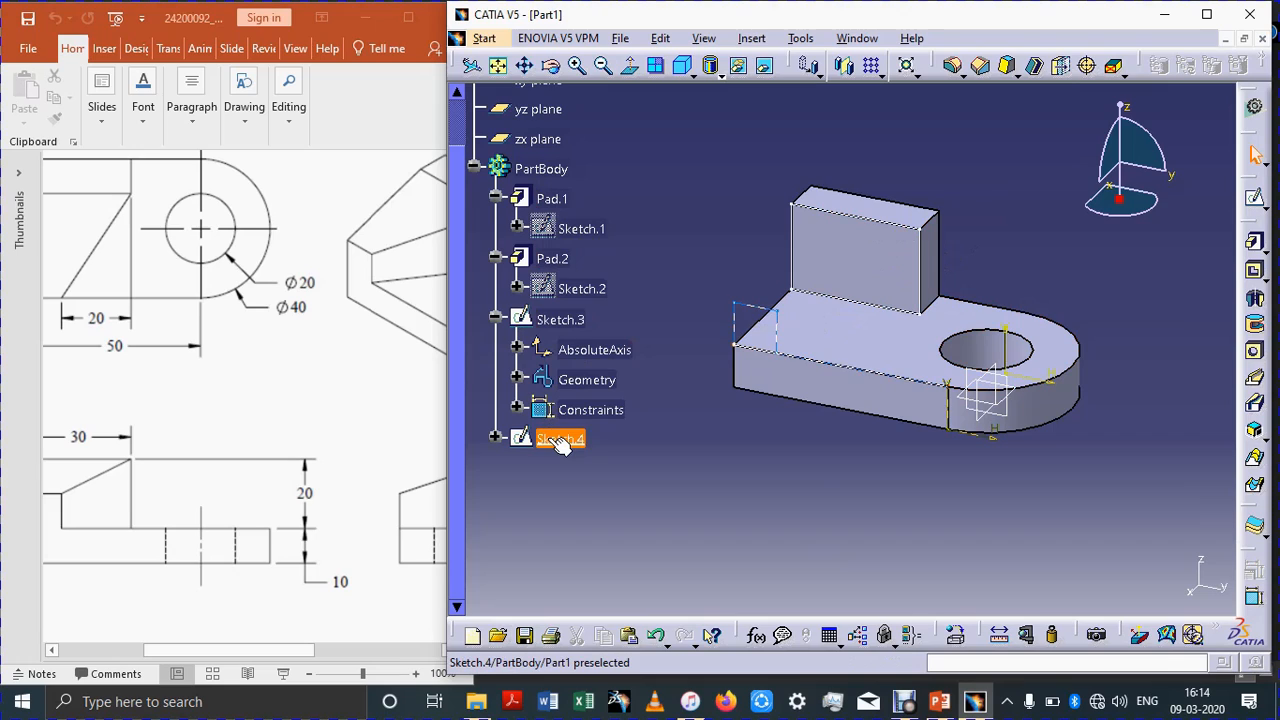
{"action": "left_click", "coordinate": [495, 319]}
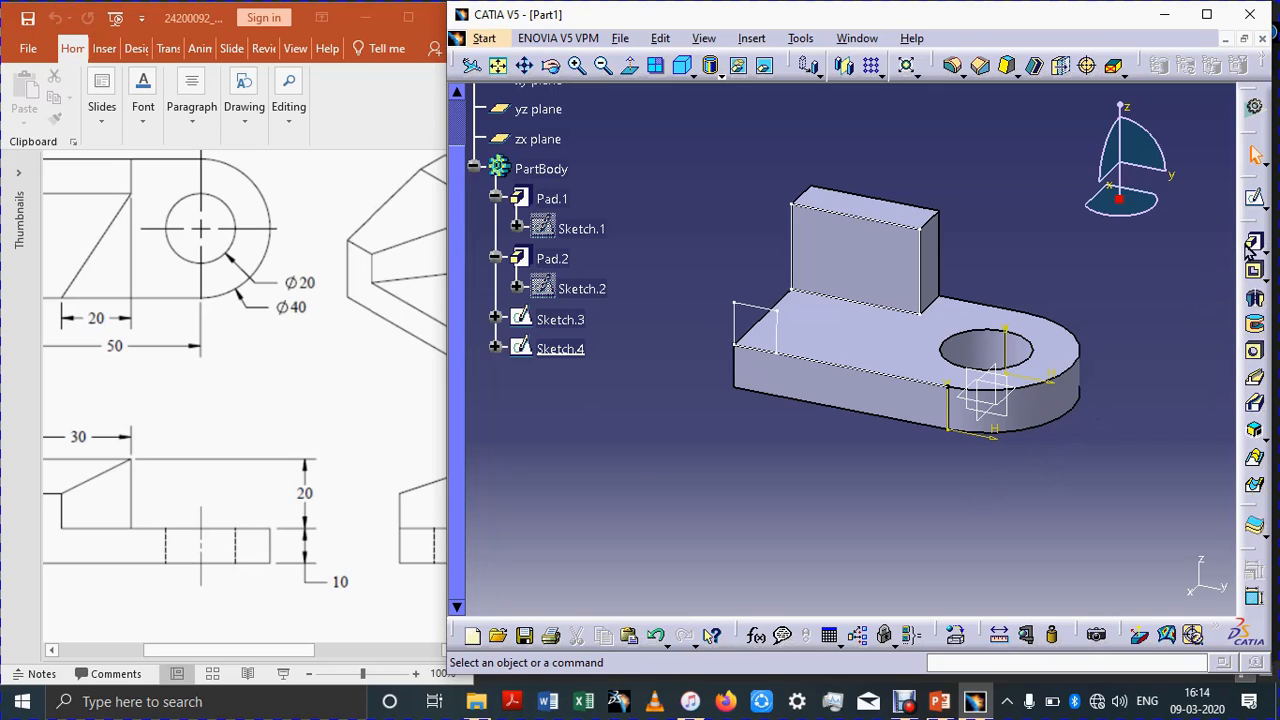
{"action": "left_click", "coordinate": [1256, 466]}
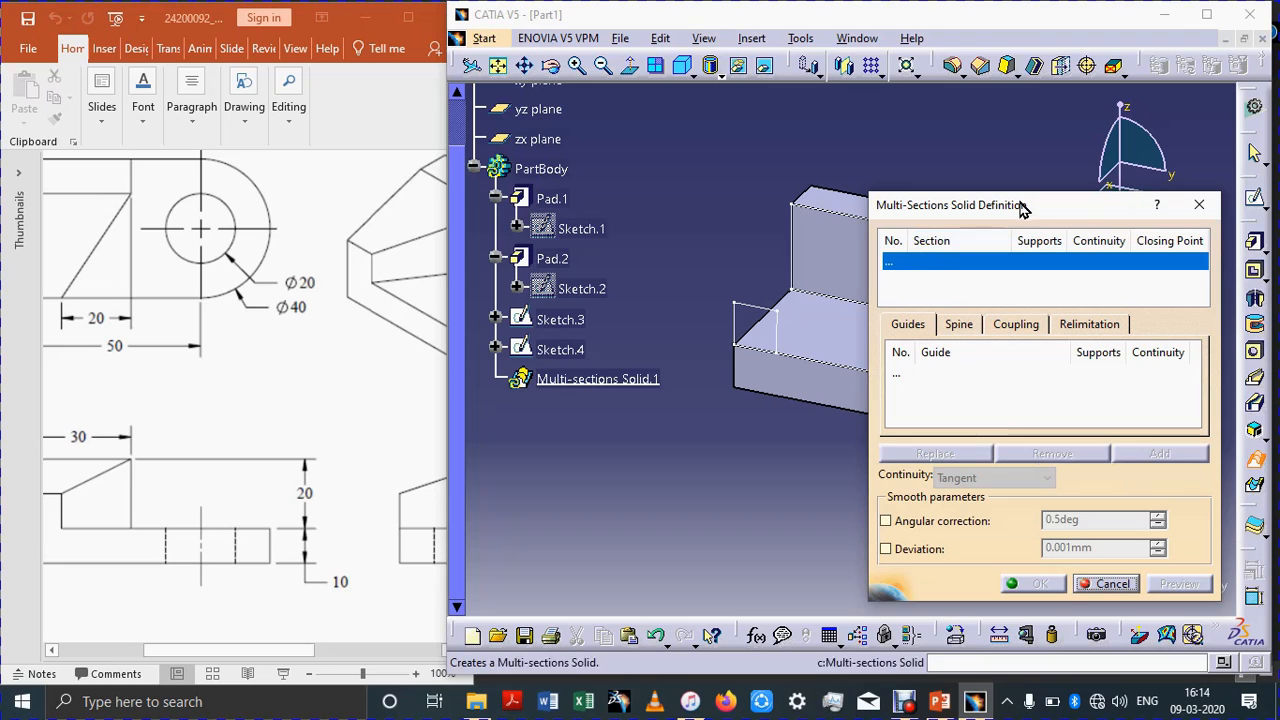
{"action": "left_click_drag", "start_coordinate": [1022, 207], "coordinate": [1063, 150]}
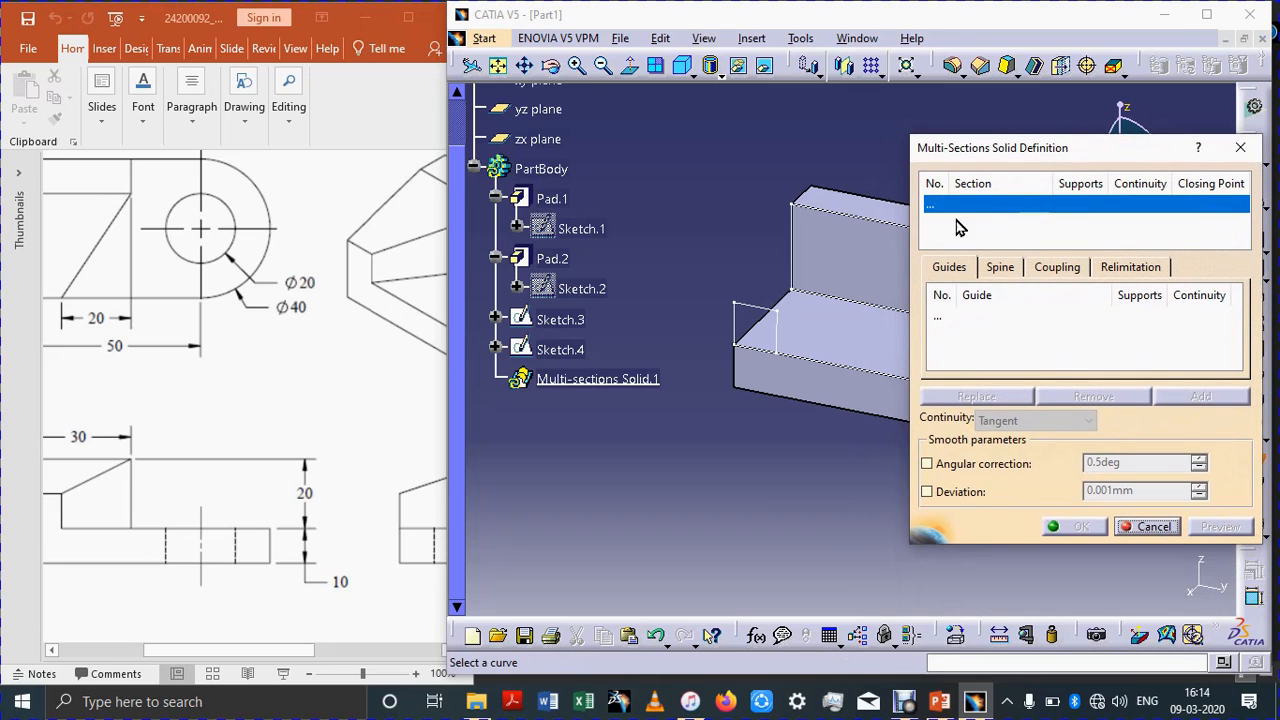
{"action": "left_click", "coordinate": [558, 319]}
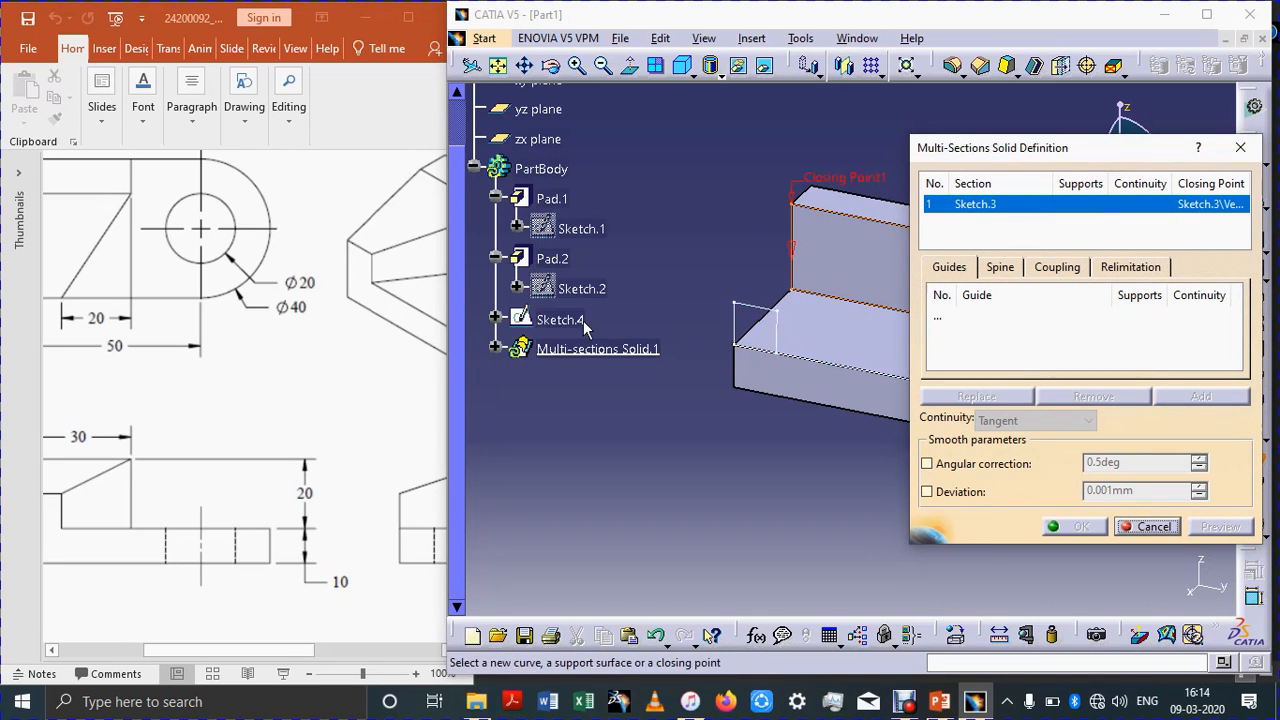
{"action": "left_click", "coordinate": [766, 324]}
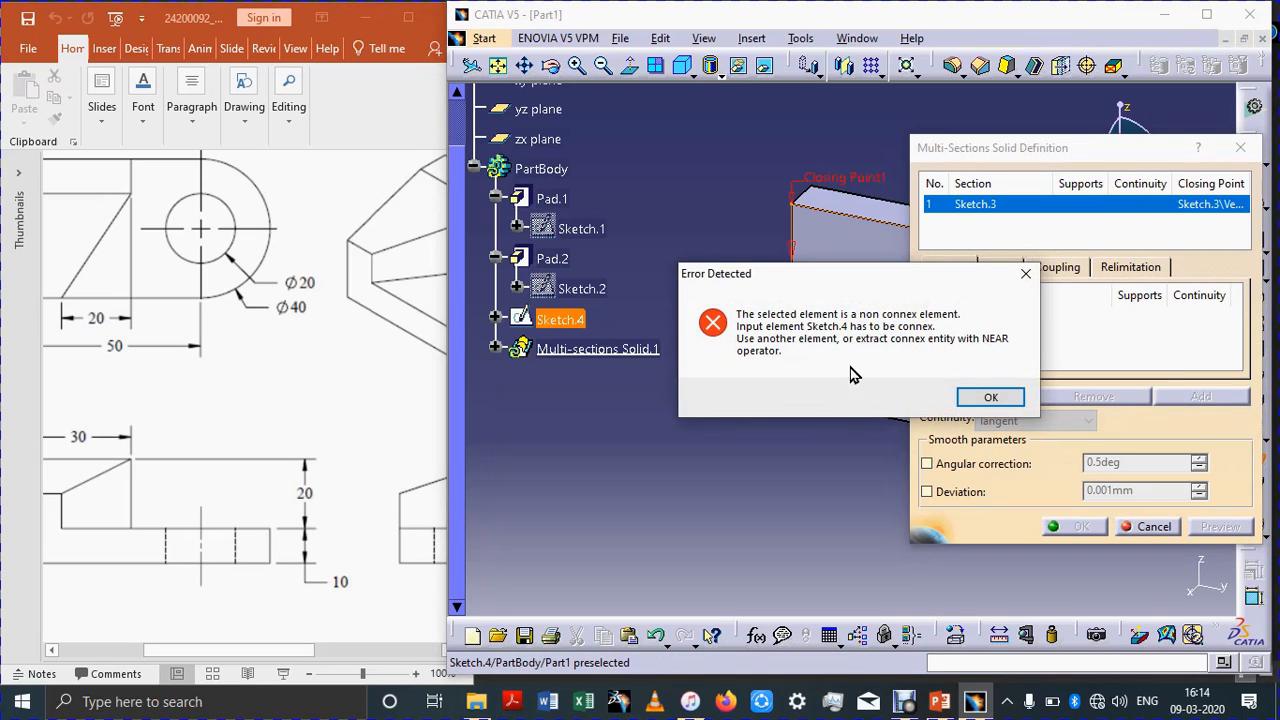
{"action": "left_click", "coordinate": [990, 398]}
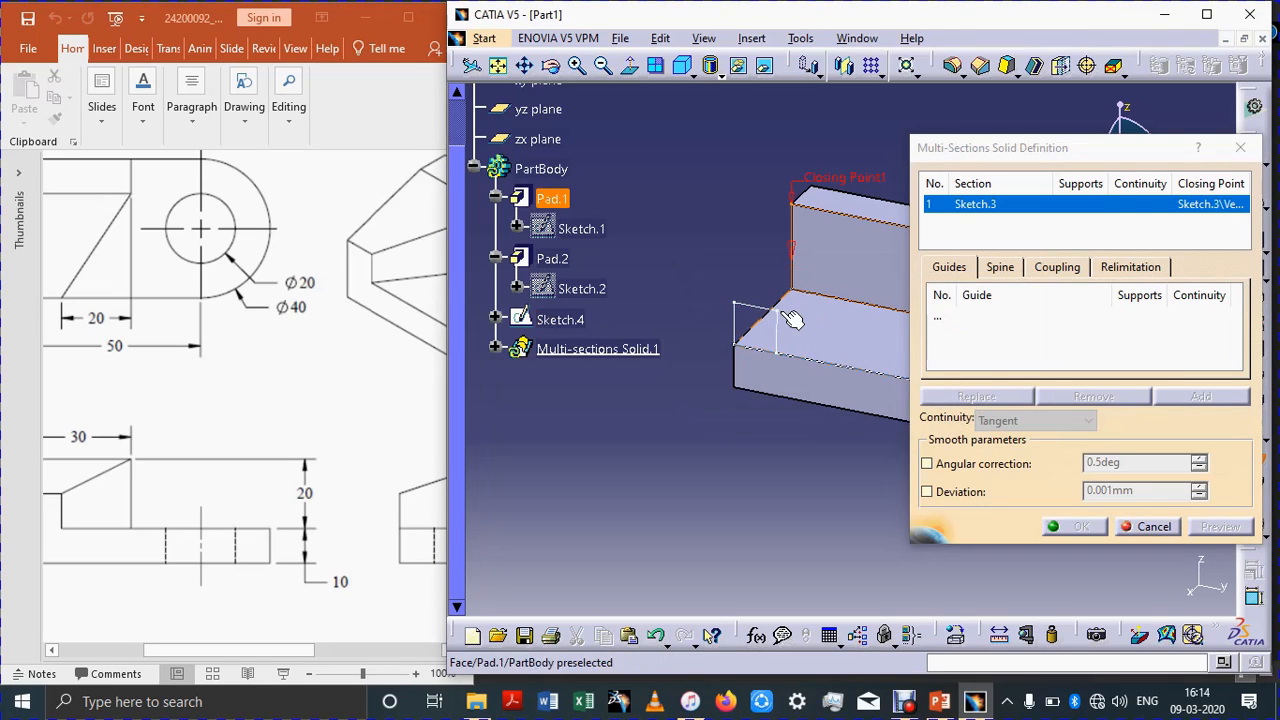
{"action": "left_click", "coordinate": [583, 320]}
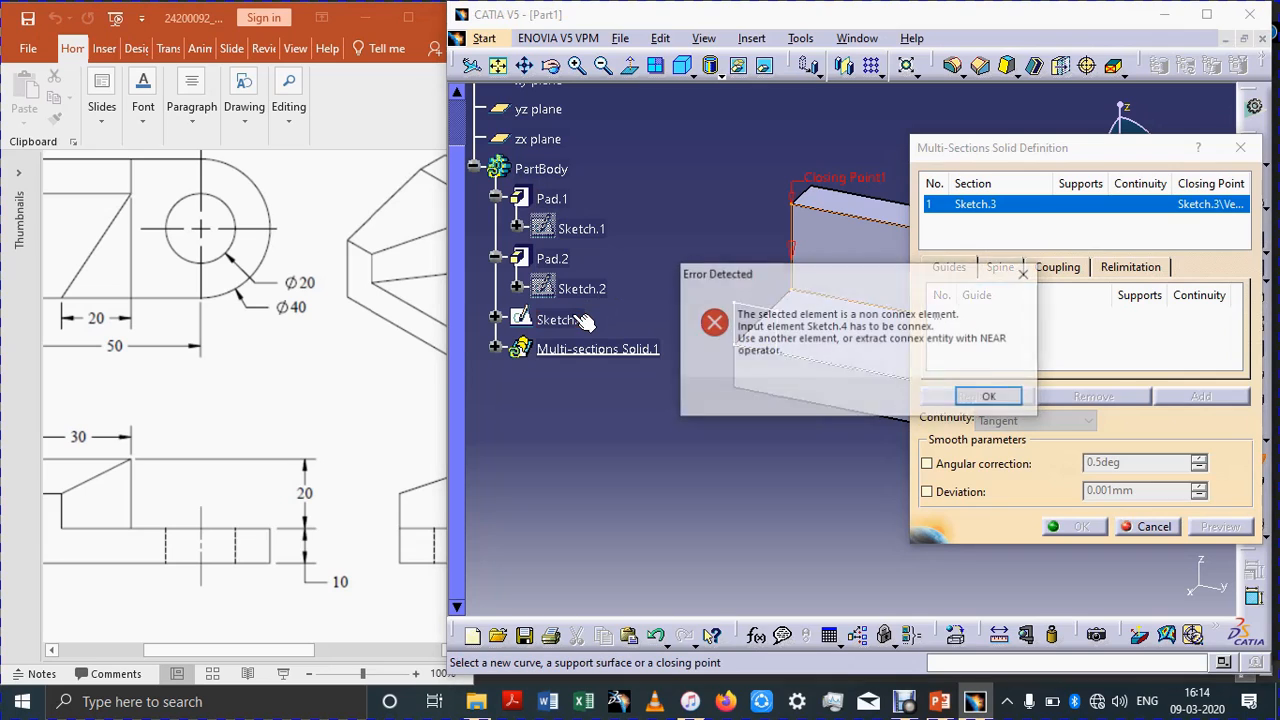
{"action": "left_click", "coordinate": [987, 396]}
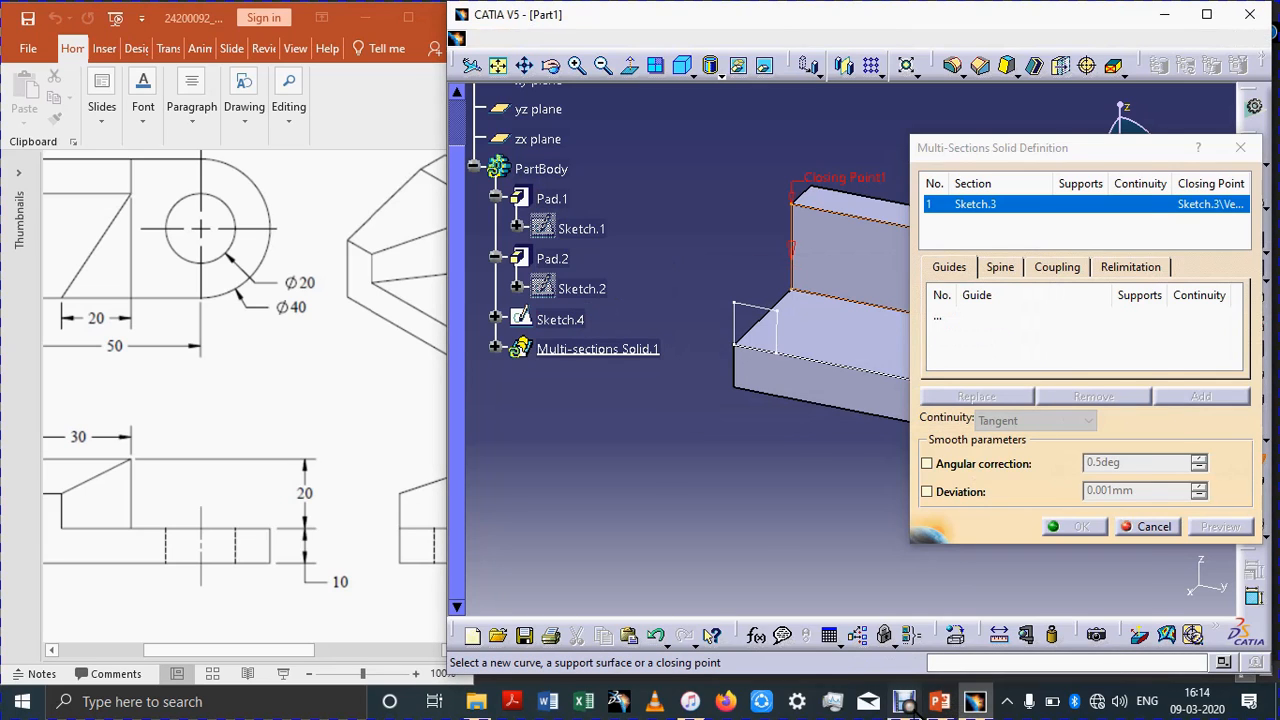
{"action": "left_click", "coordinate": [975, 701]}
{"action": "left_click", "coordinate": [629, 553]}
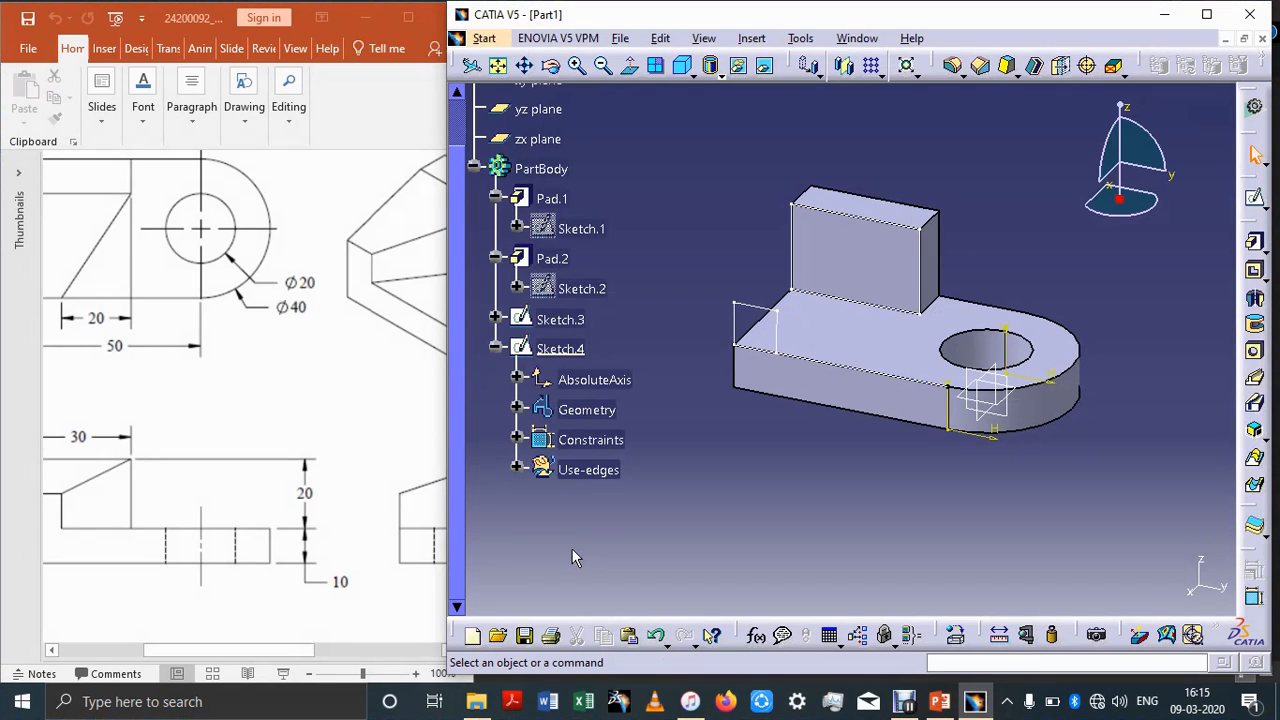
Step: Edit Sketch.4, delete its projected base-face edges, and exit the sketcher
{"action": "left_click", "coordinate": [517, 469]}
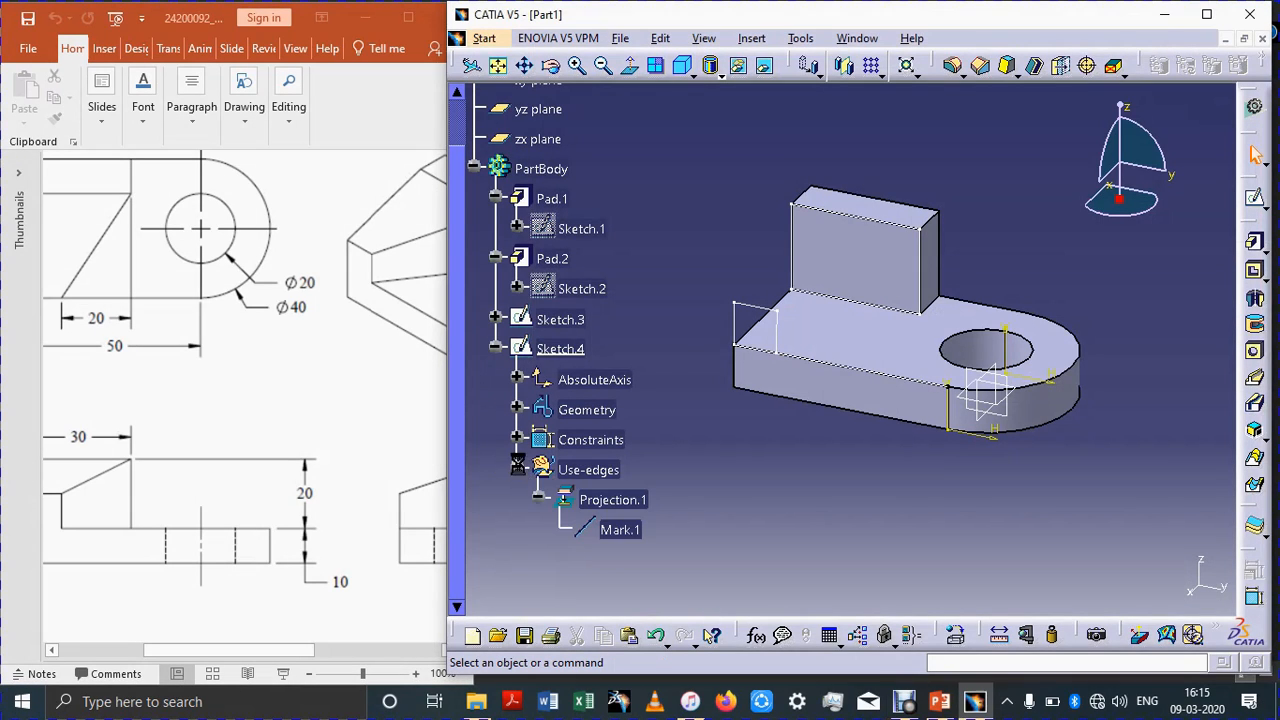
{"action": "left_click", "coordinate": [588, 508]}
{"action": "right_click", "coordinate": [588, 508]}
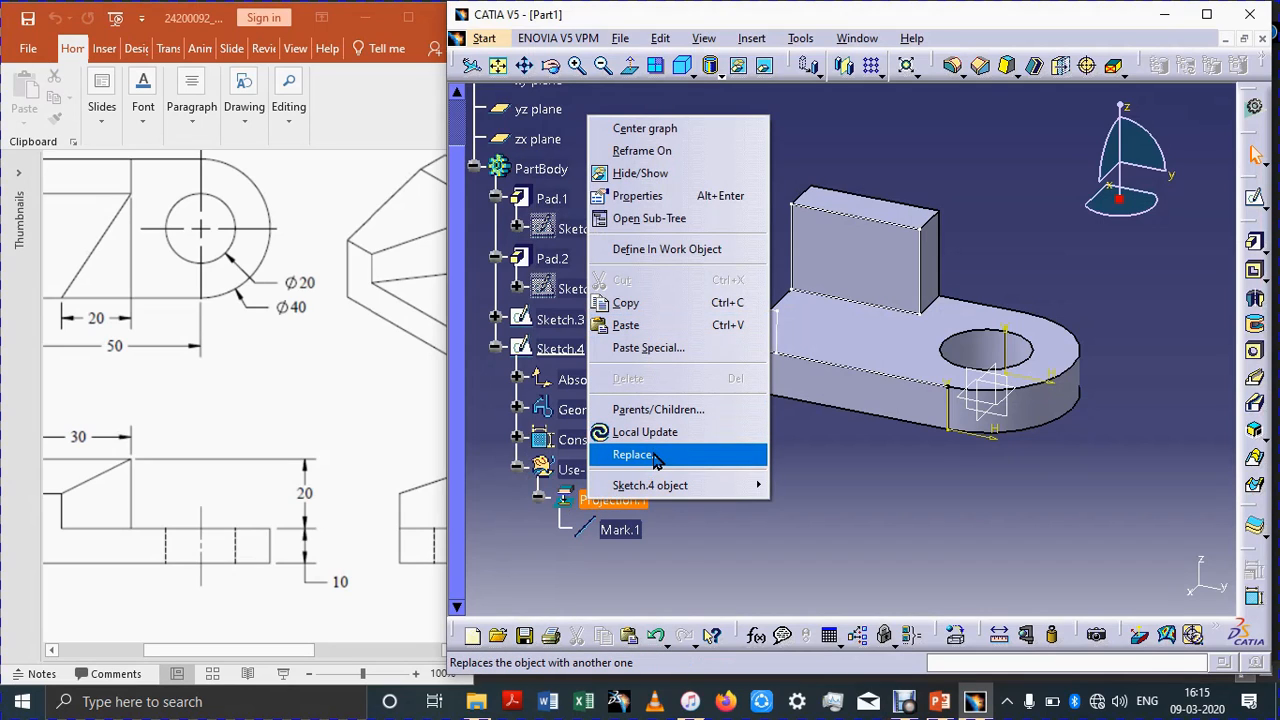
{"action": "left_click", "coordinate": [712, 543]}
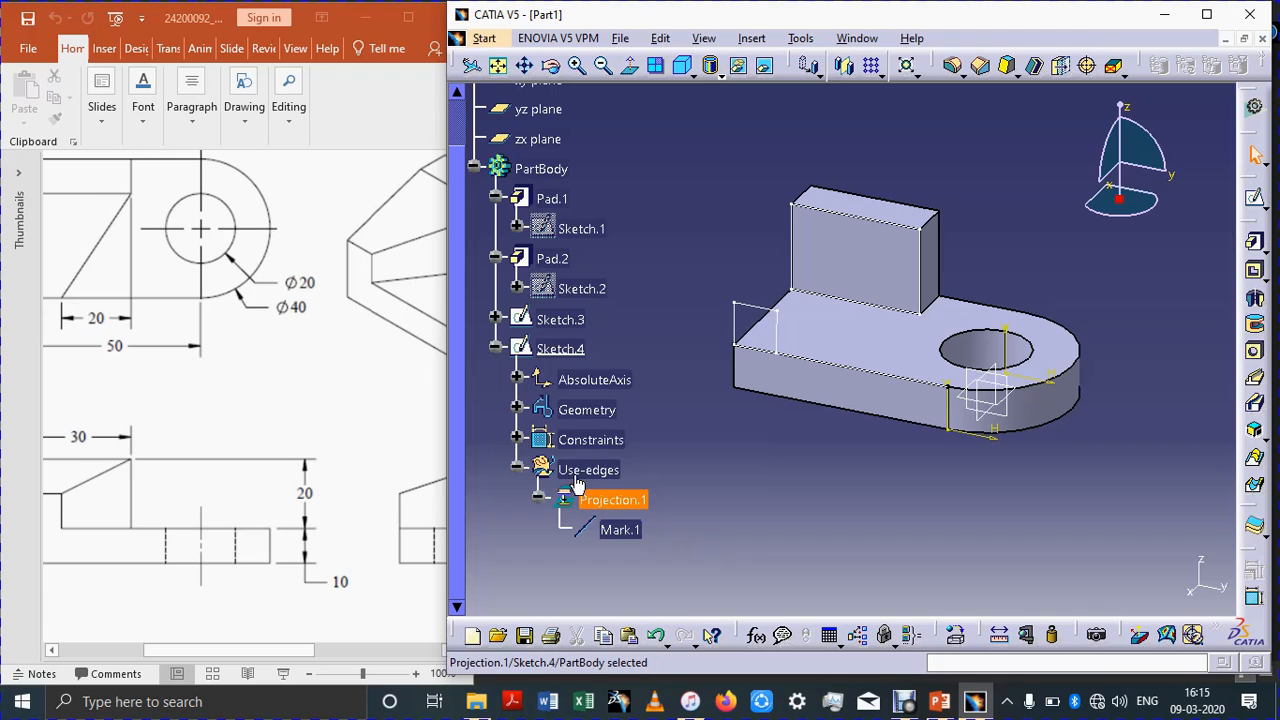
{"action": "double_click", "coordinate": [776, 318]}
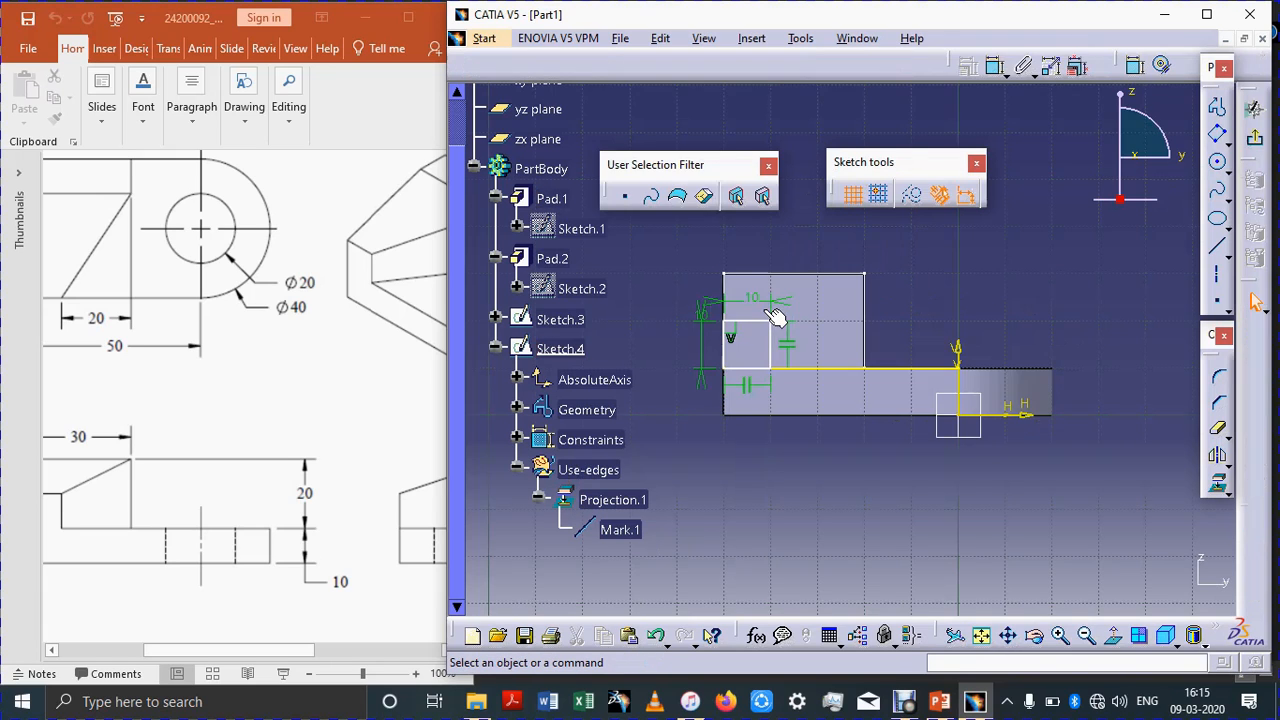
{"action": "left_click", "coordinate": [912, 368]}
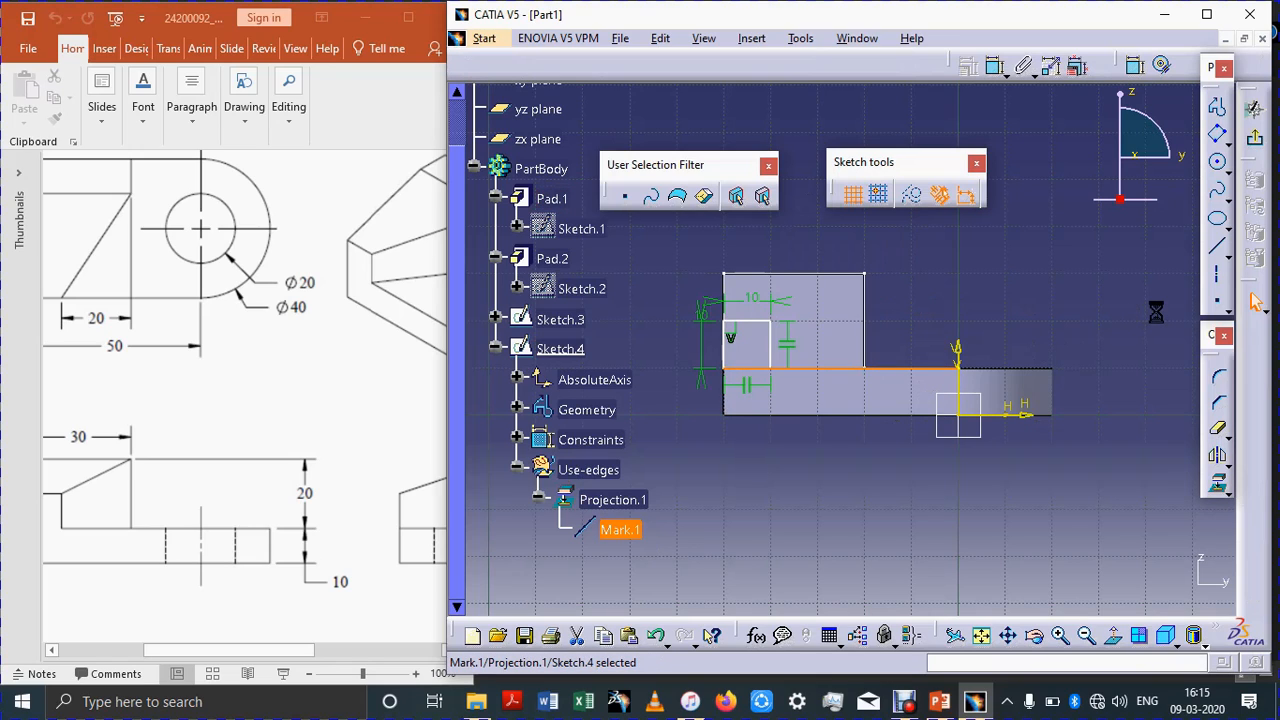
{"action": "key", "text": "Delete"}
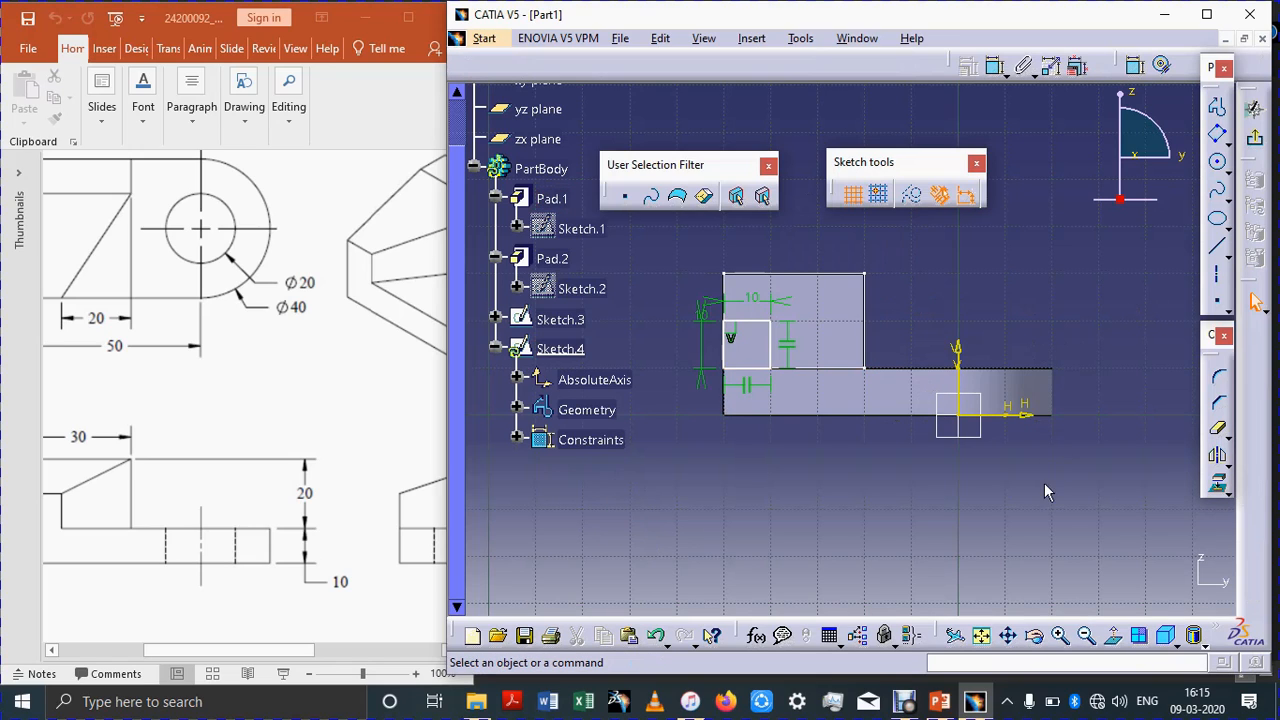
{"action": "left_click", "coordinate": [1255, 110]}
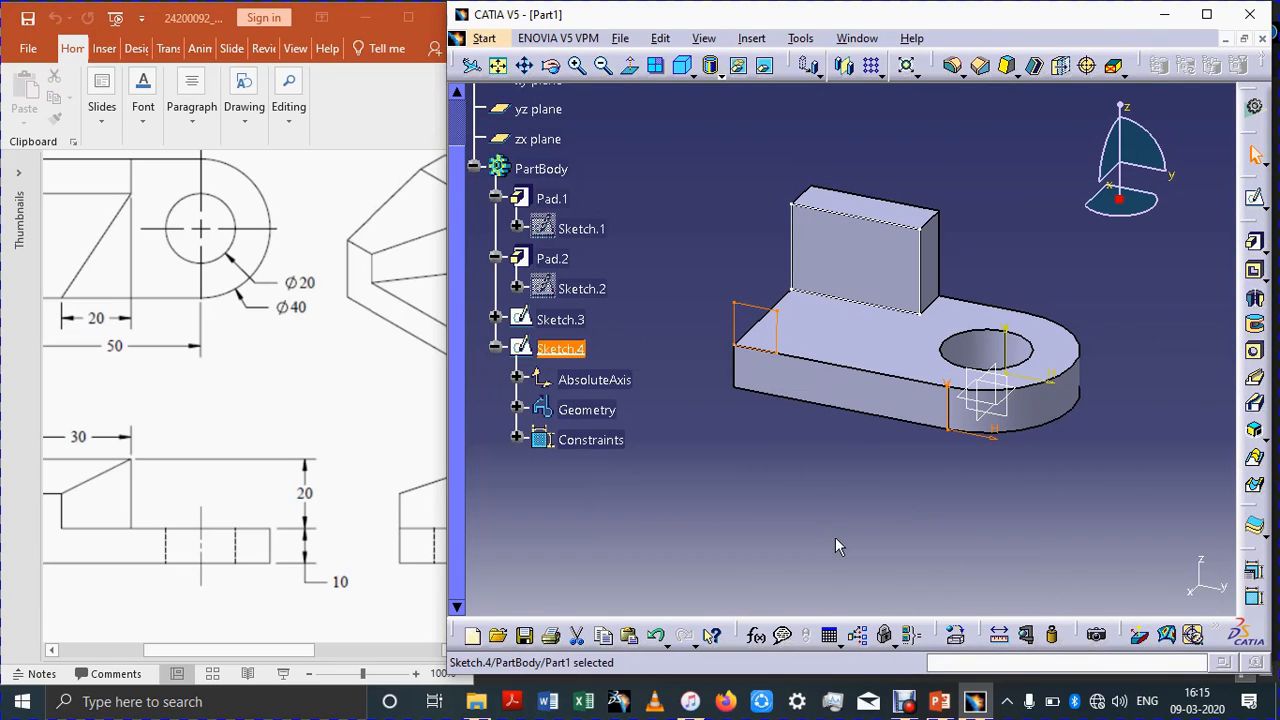
Step: Start a multi-sections solid with Sketch.3 and Sketch.4 as its two sections
{"action": "left_click", "coordinate": [1259, 462]}
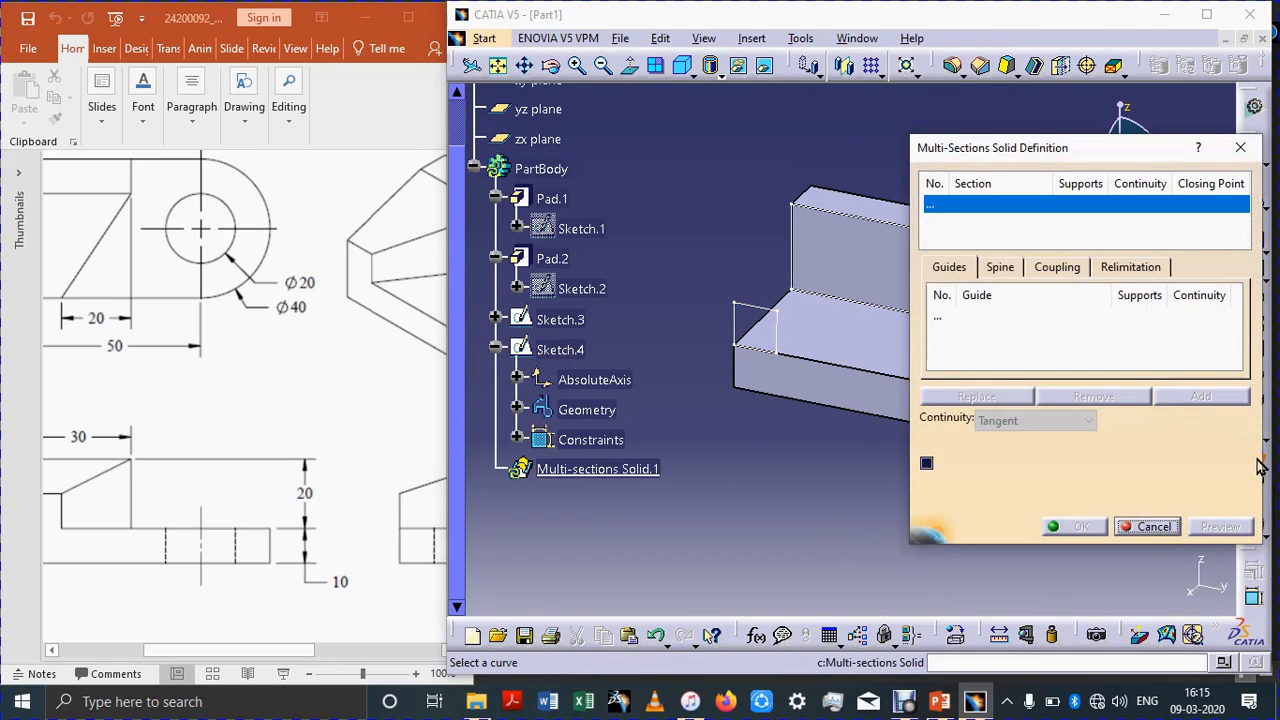
{"action": "left_click", "coordinate": [803, 240]}
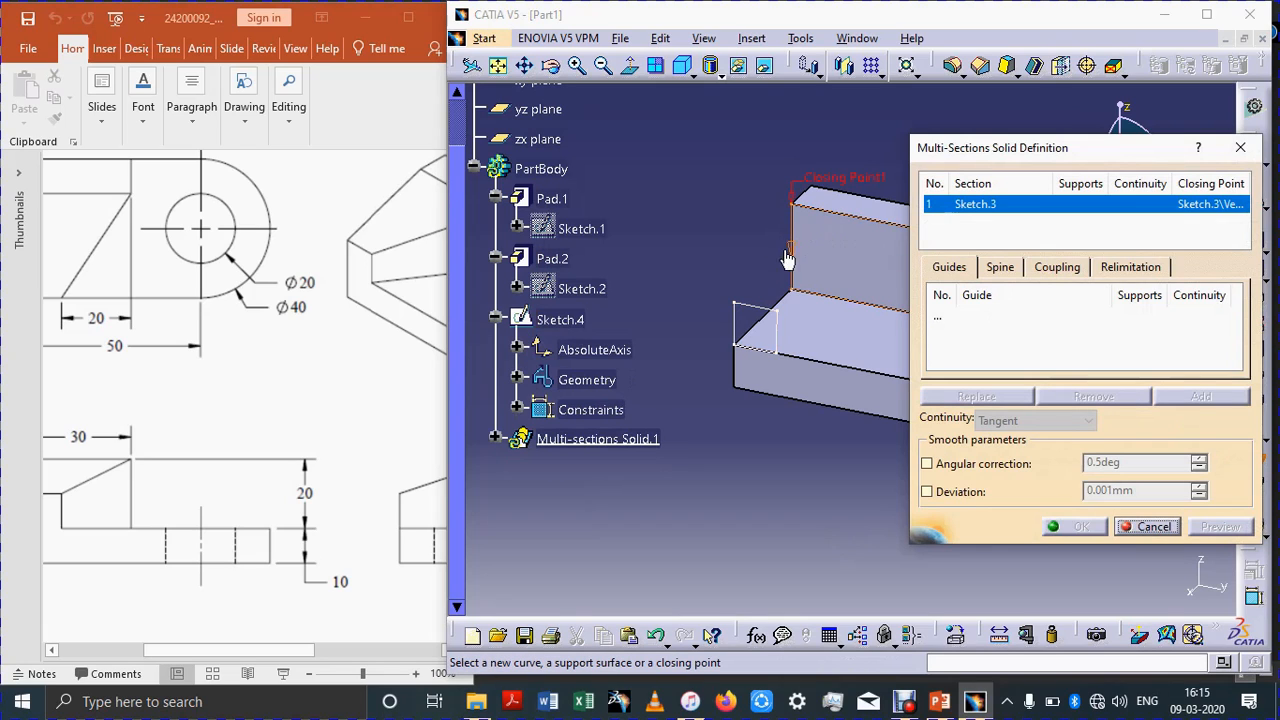
{"action": "left_click", "coordinate": [778, 316]}
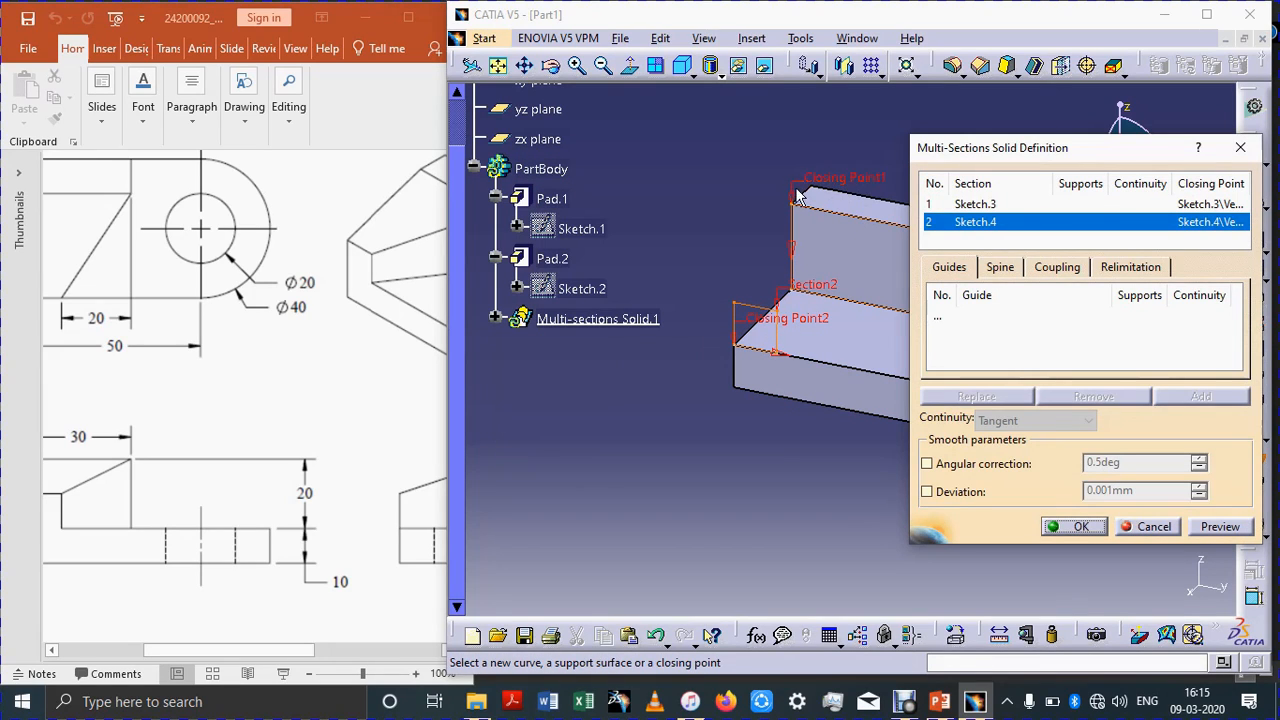
Step: Move the second section's closing point to the rectangle's matching corner vertex, preview, and confirm the solid
{"action": "right_click", "coordinate": [760, 325]}
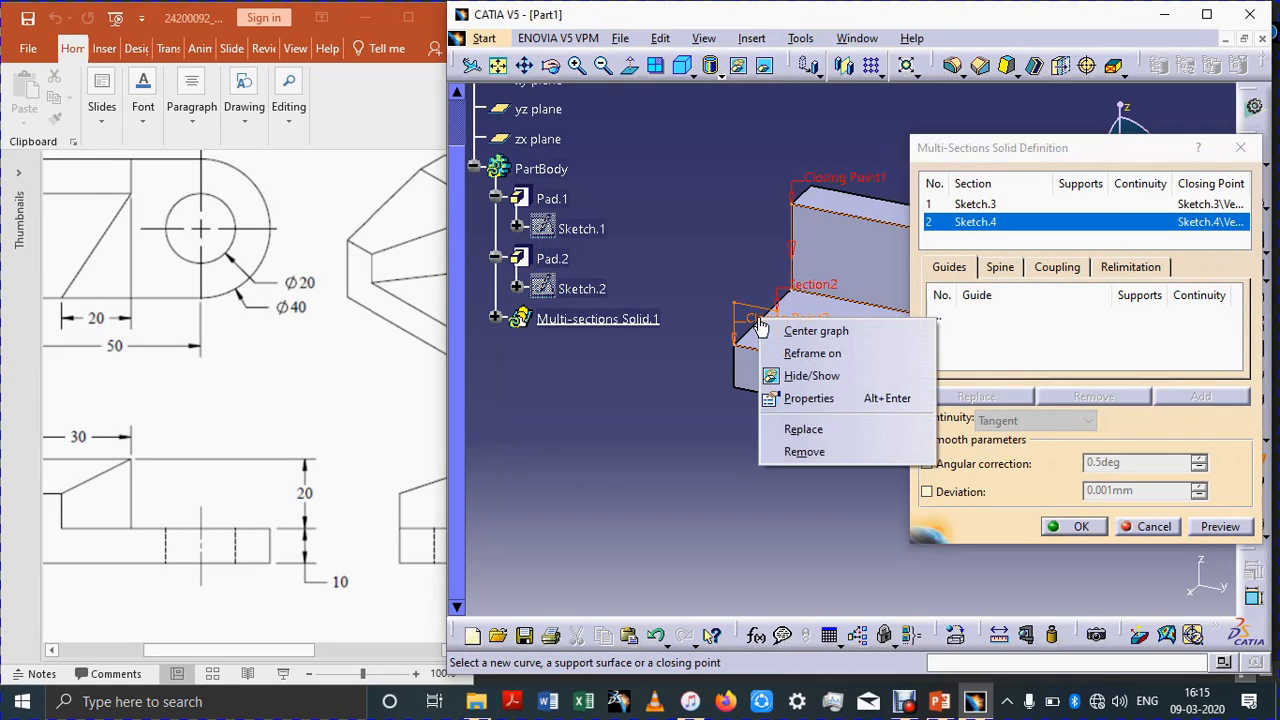
{"action": "left_click", "coordinate": [802, 430]}
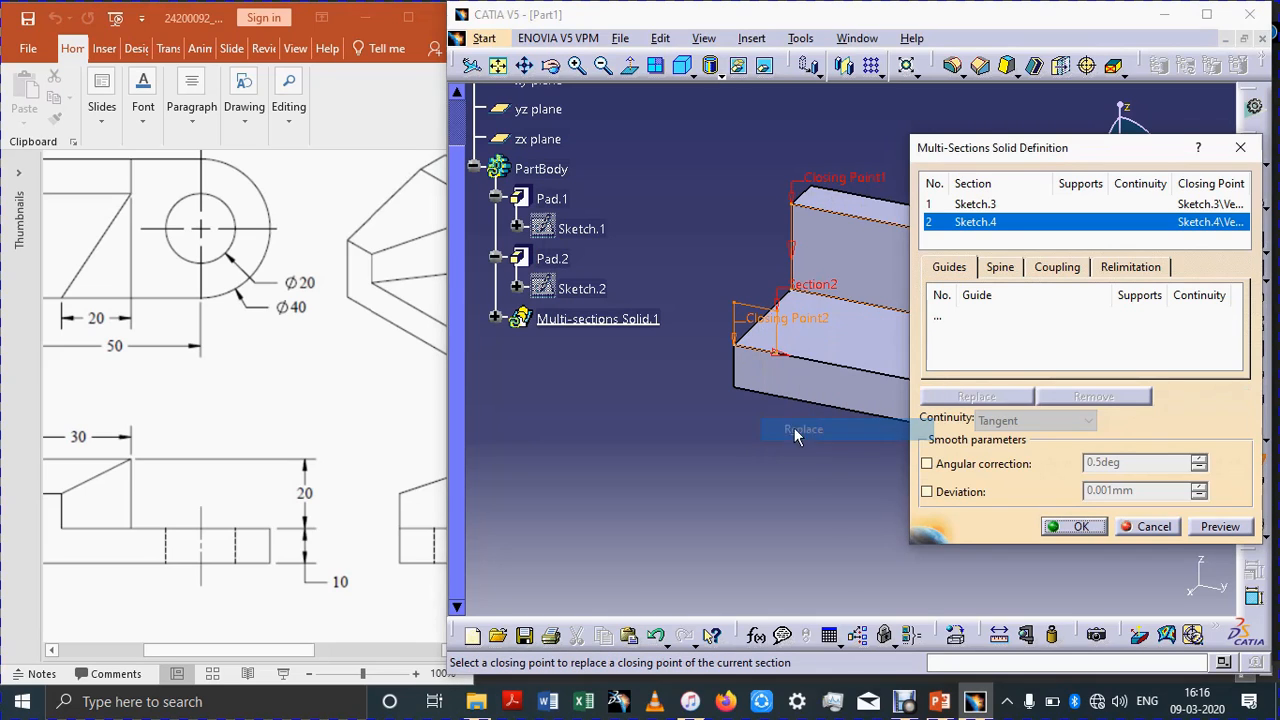
{"action": "left_click", "coordinate": [737, 303]}
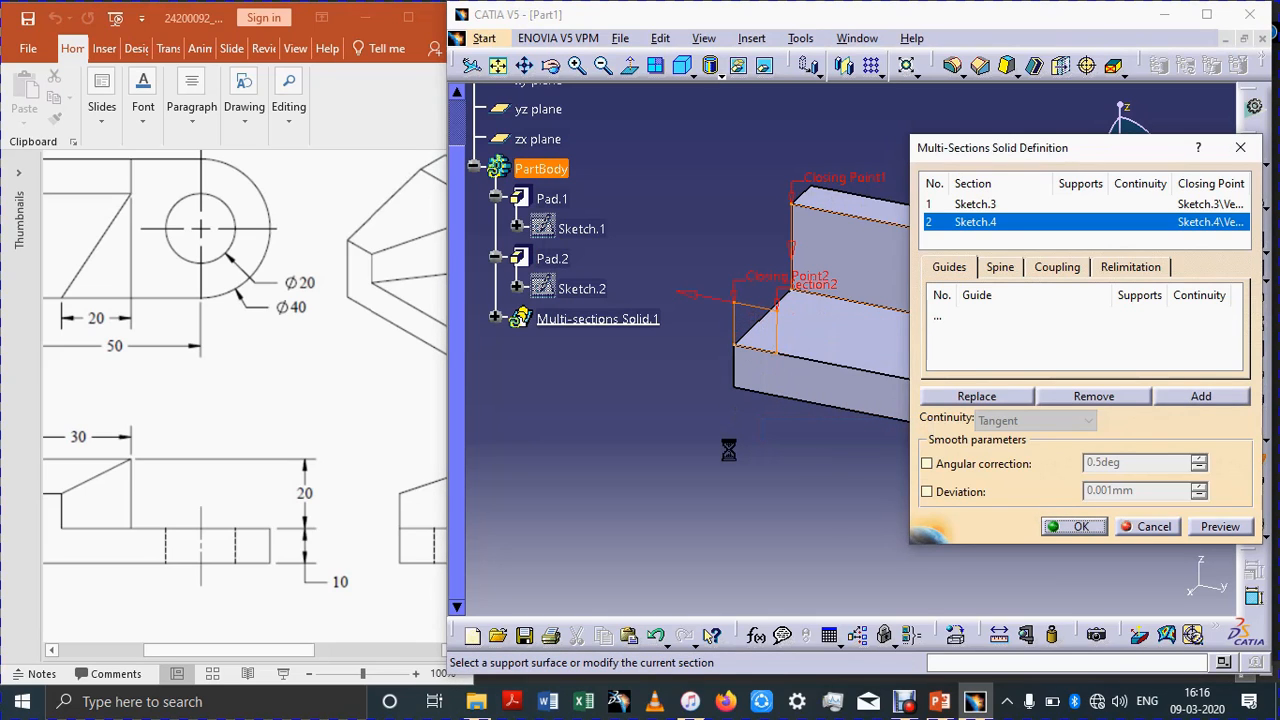
{"action": "right_click", "coordinate": [690, 300]}
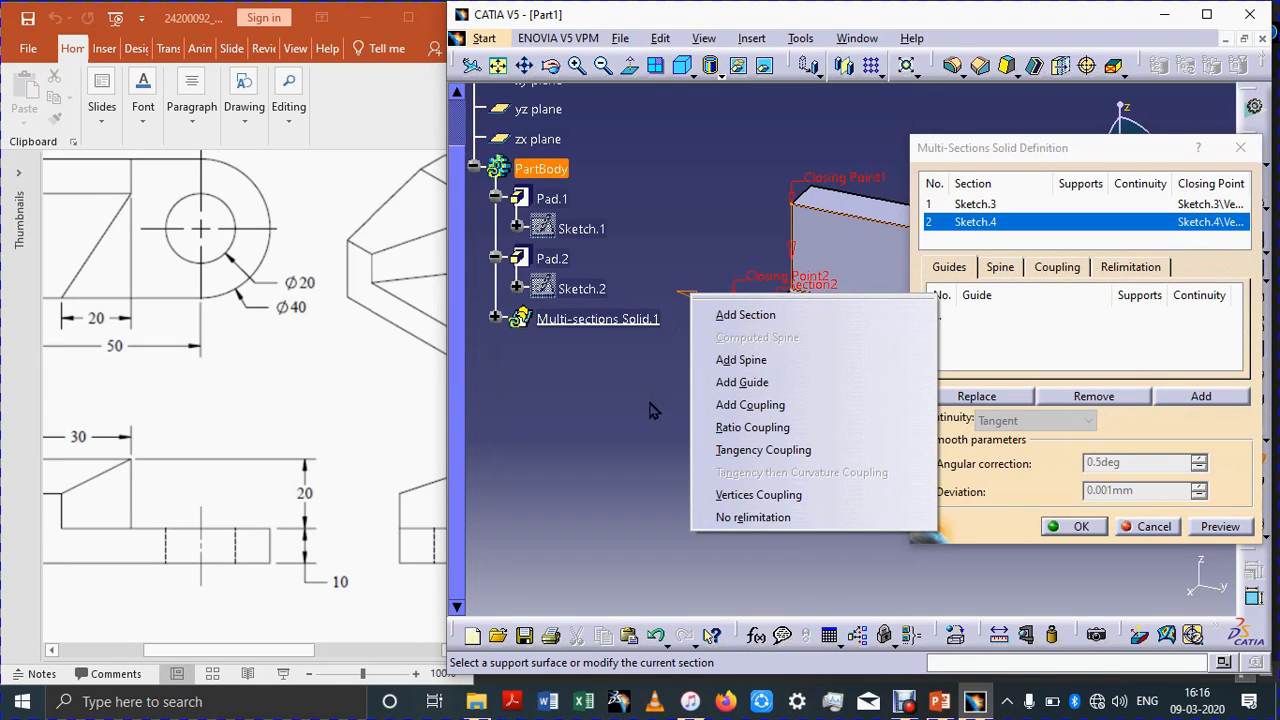
{"action": "left_click", "coordinate": [634, 437]}
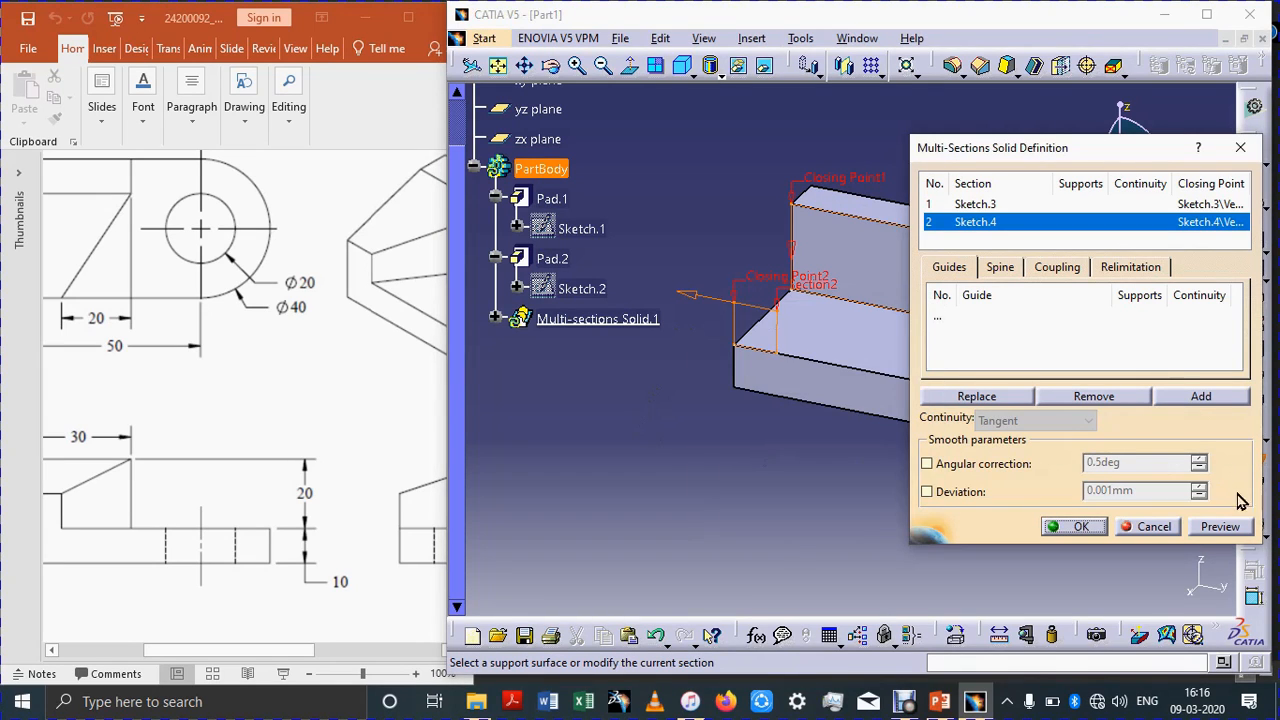
{"action": "left_click", "coordinate": [1234, 530]}
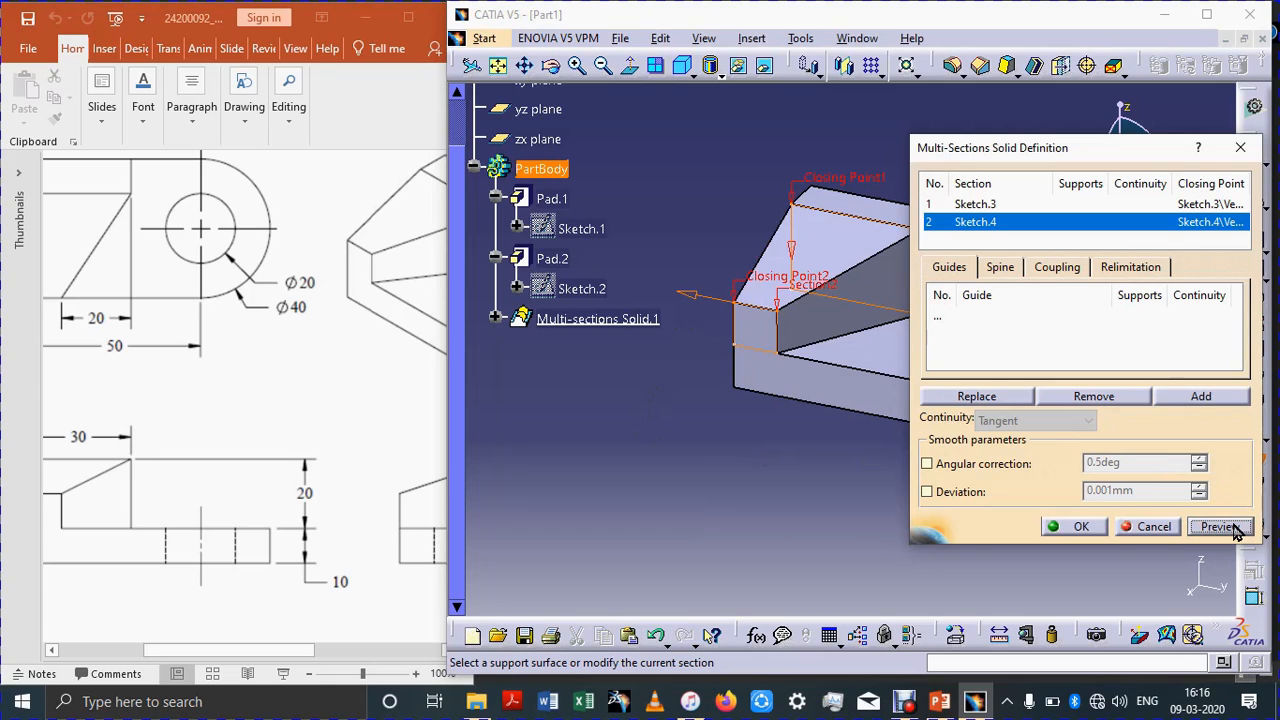
{"action": "left_click", "coordinate": [1073, 528]}
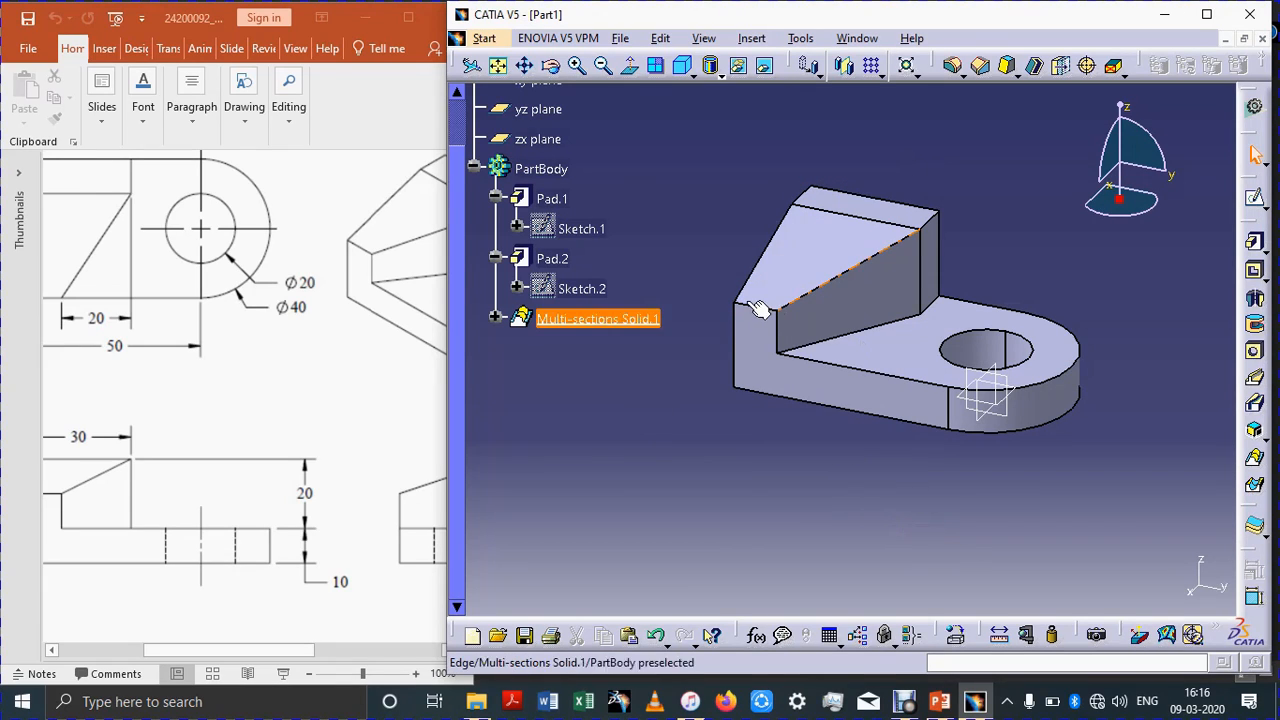
Step: Edit Multi-sections Solid.1 and set its sections coupling to Vertices, previewing before confirming
{"action": "double_click", "coordinate": [572, 320]}
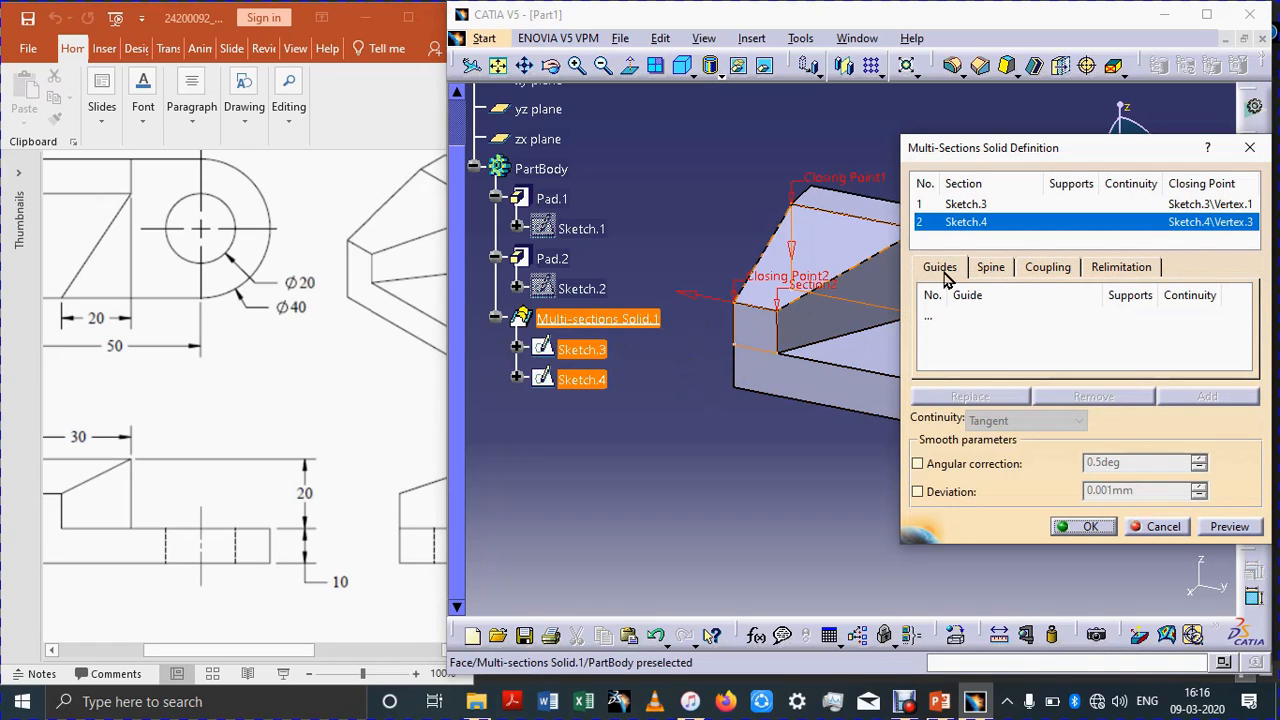
{"action": "left_click", "coordinate": [1043, 270]}
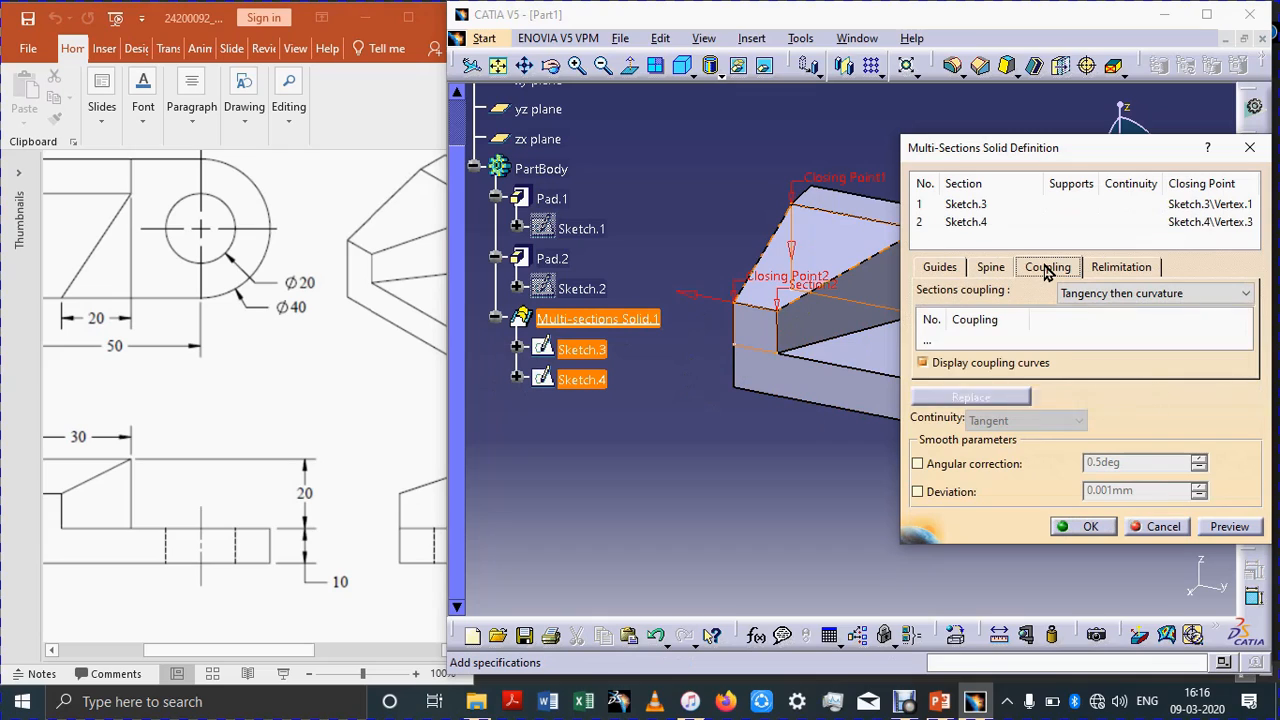
{"action": "left_click", "coordinate": [1143, 294]}
{"action": "left_click", "coordinate": [1130, 354]}
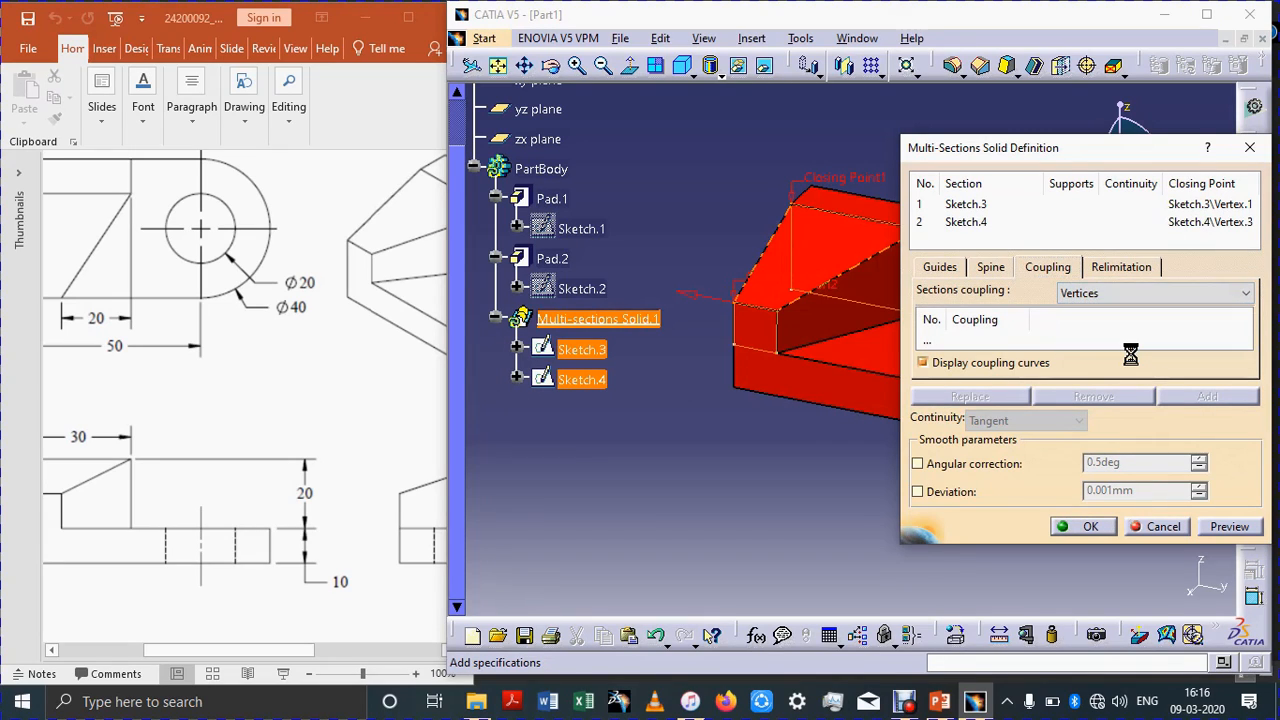
{"action": "left_click", "coordinate": [1230, 530]}
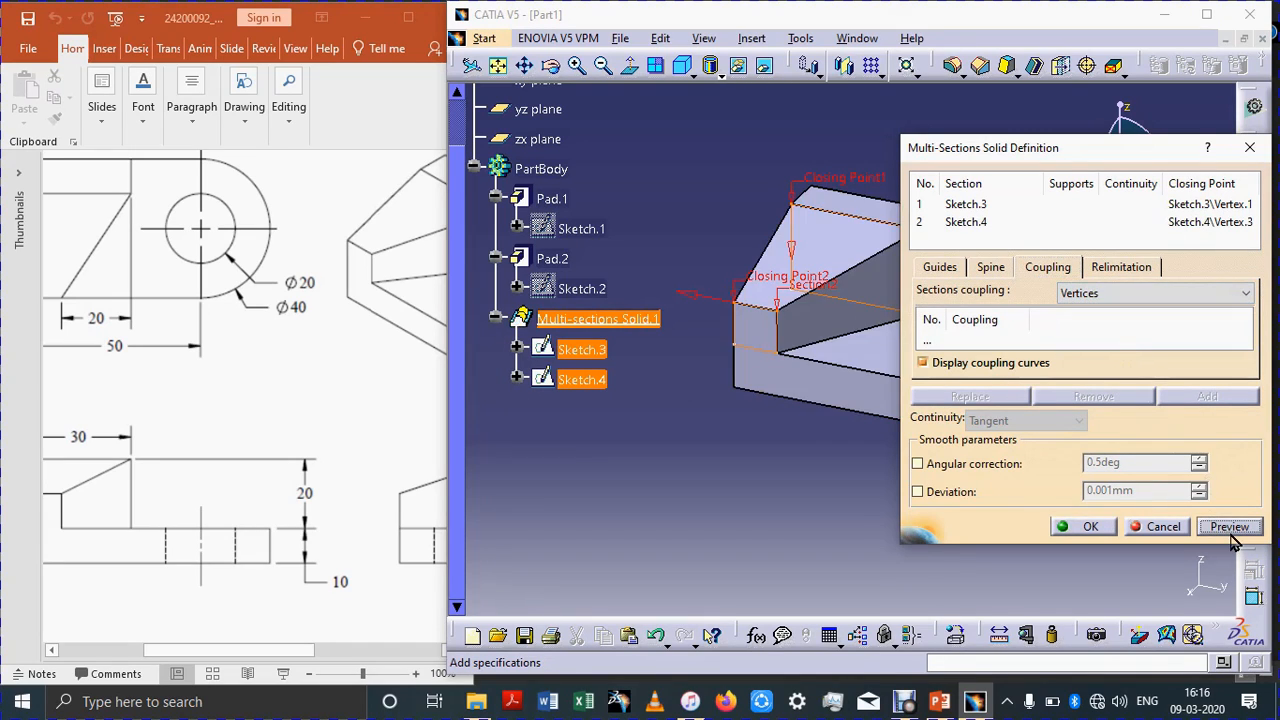
{"action": "left_click", "coordinate": [1087, 530]}
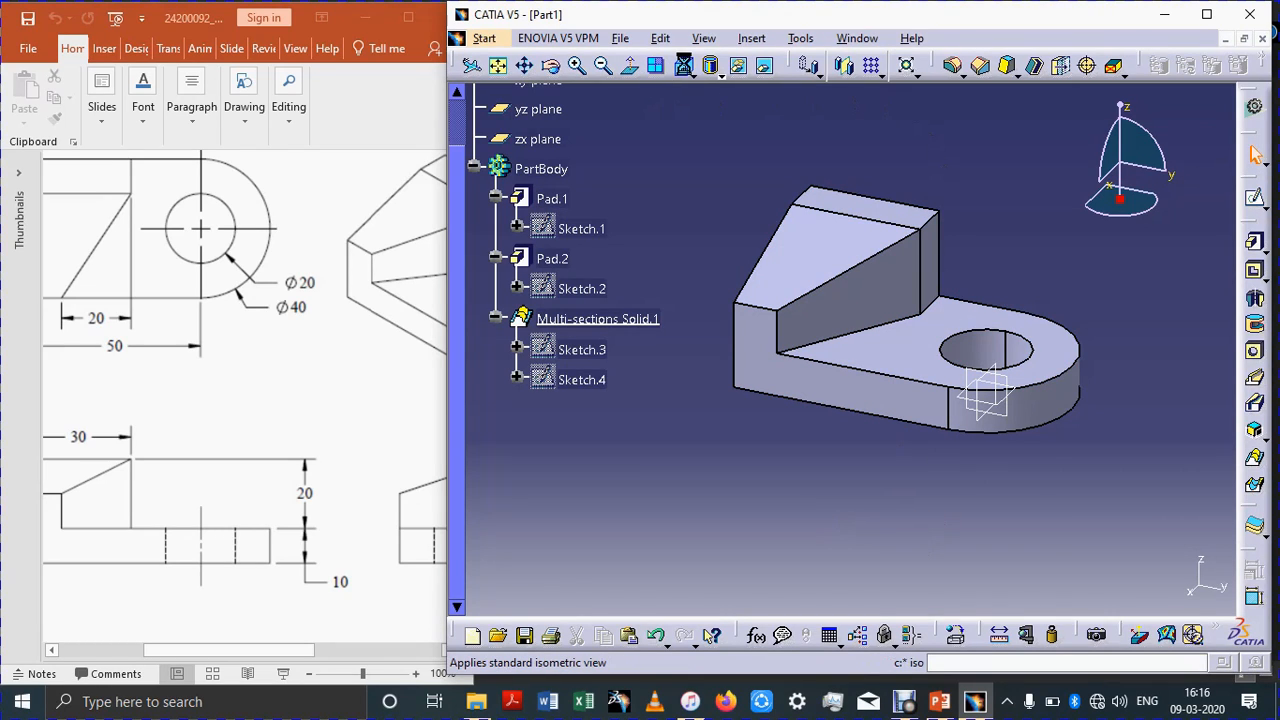
Step: Compare the model in isometric view with the isometric view on the drawing
{"action": "left_click", "coordinate": [683, 65]}
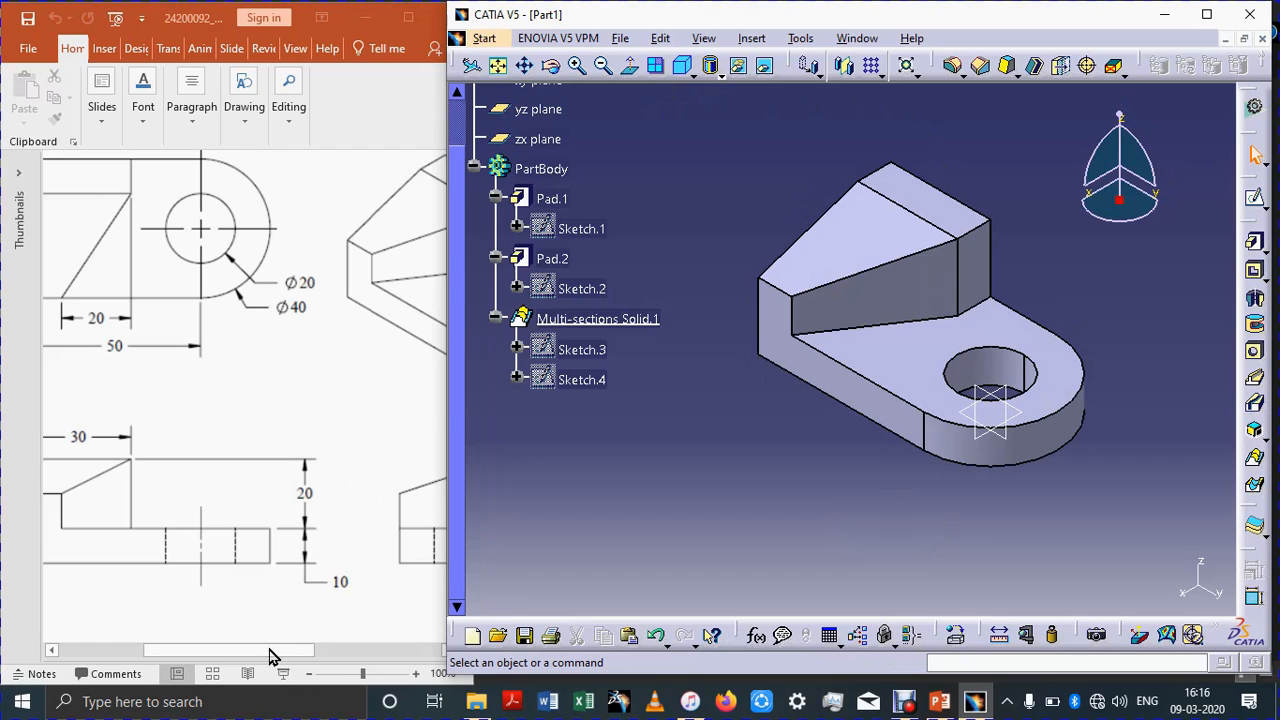
{"action": "left_click_drag", "start_coordinate": [270, 656], "coordinate": [376, 662]}
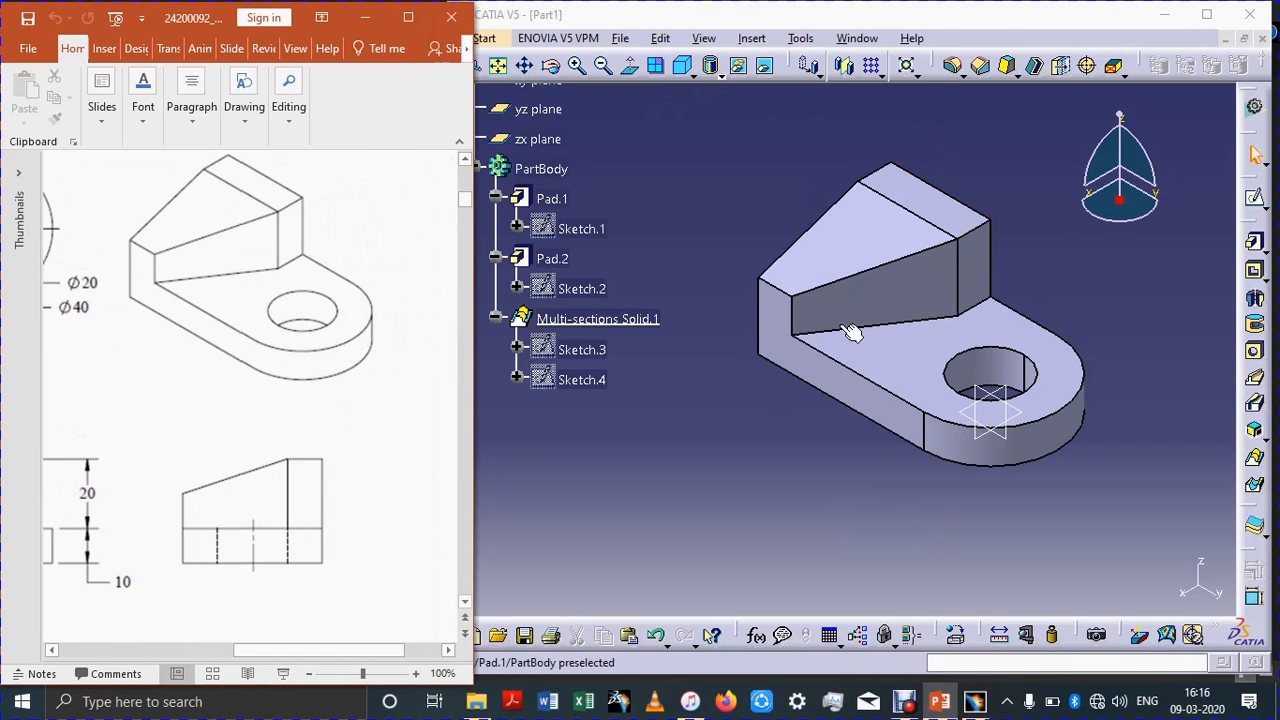